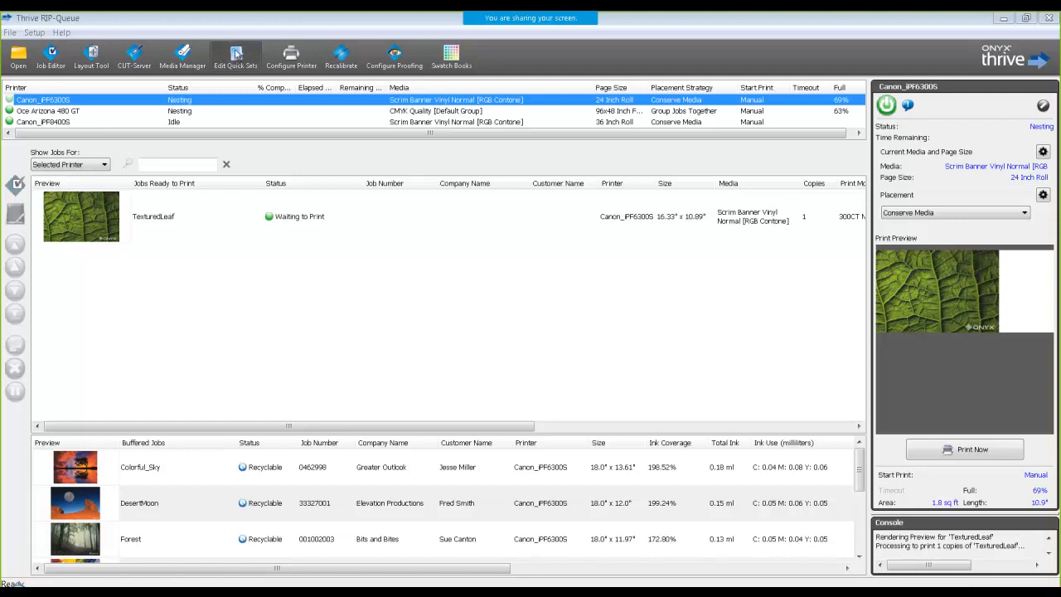
# Review the quick sets available for the Canon_iPF6300S, Canon_iPF8400S and Oce Arizona 480 GT printers.
pyautogui.click(237, 54)
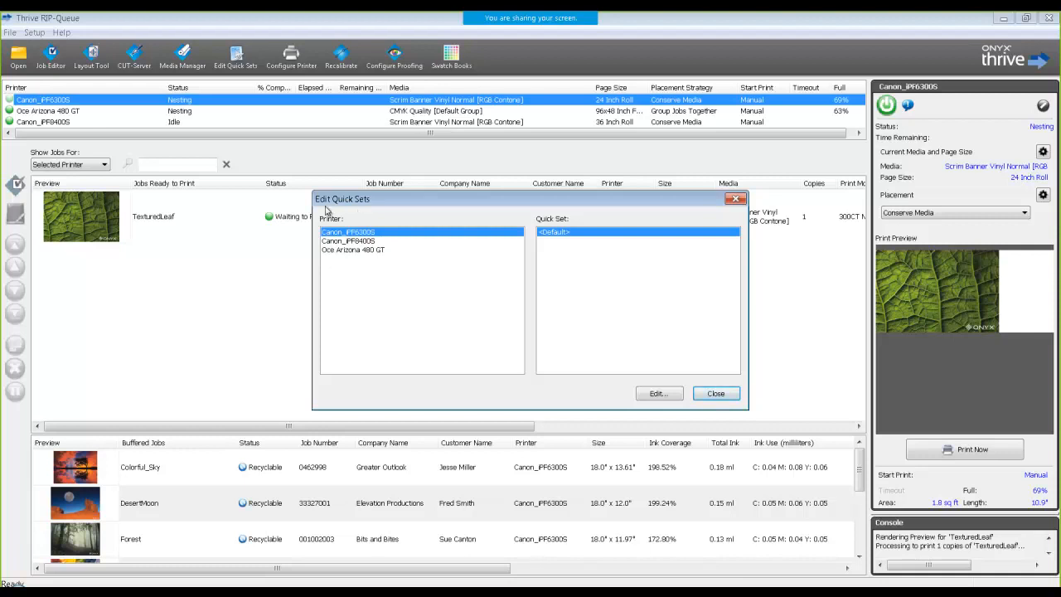
pyautogui.click(340, 241)
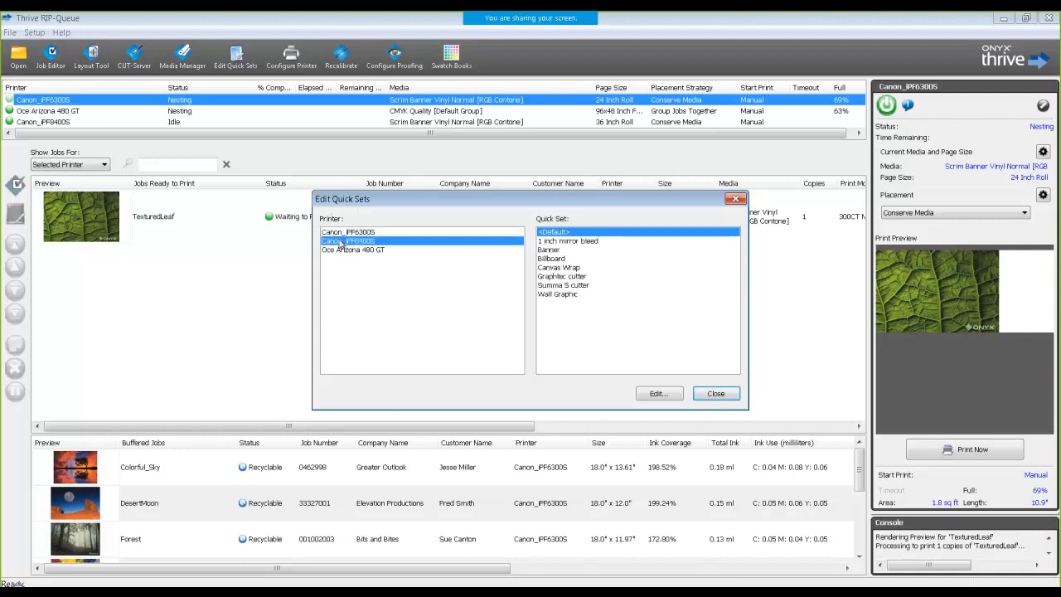
pyautogui.click(341, 250)
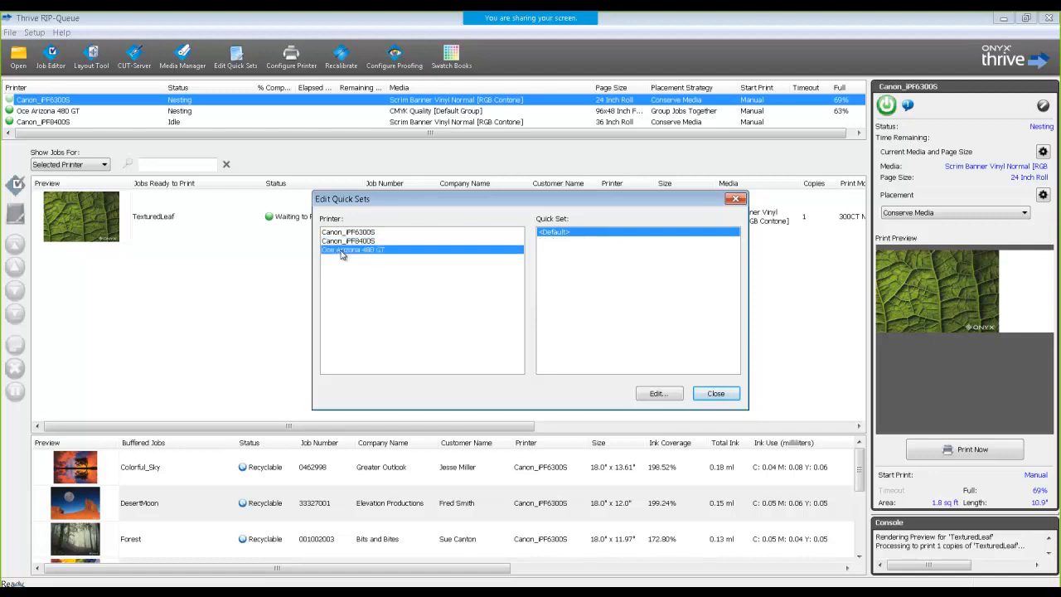
pyautogui.click(342, 241)
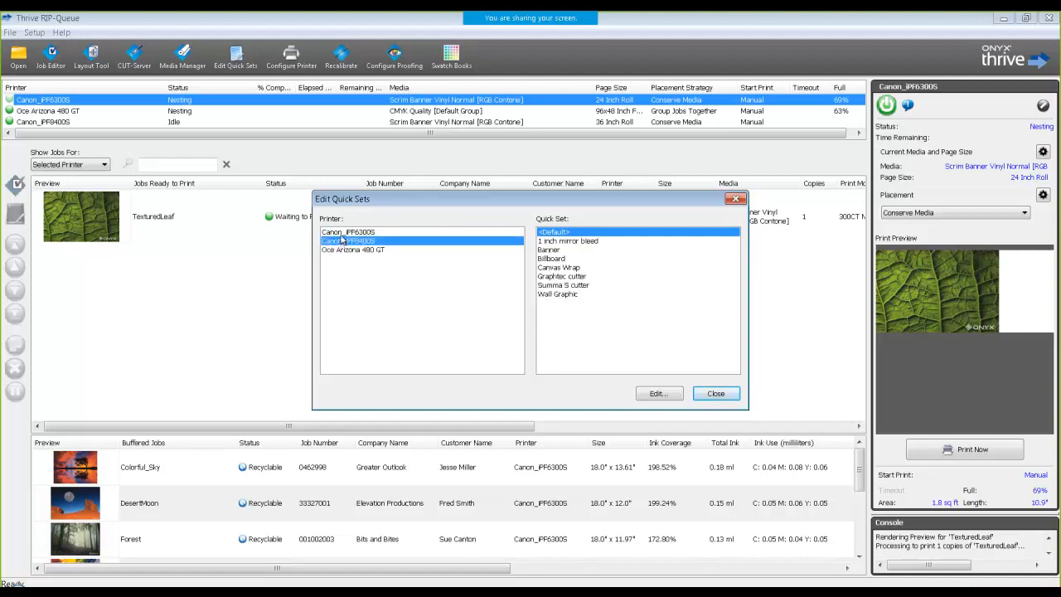
pyautogui.click(342, 233)
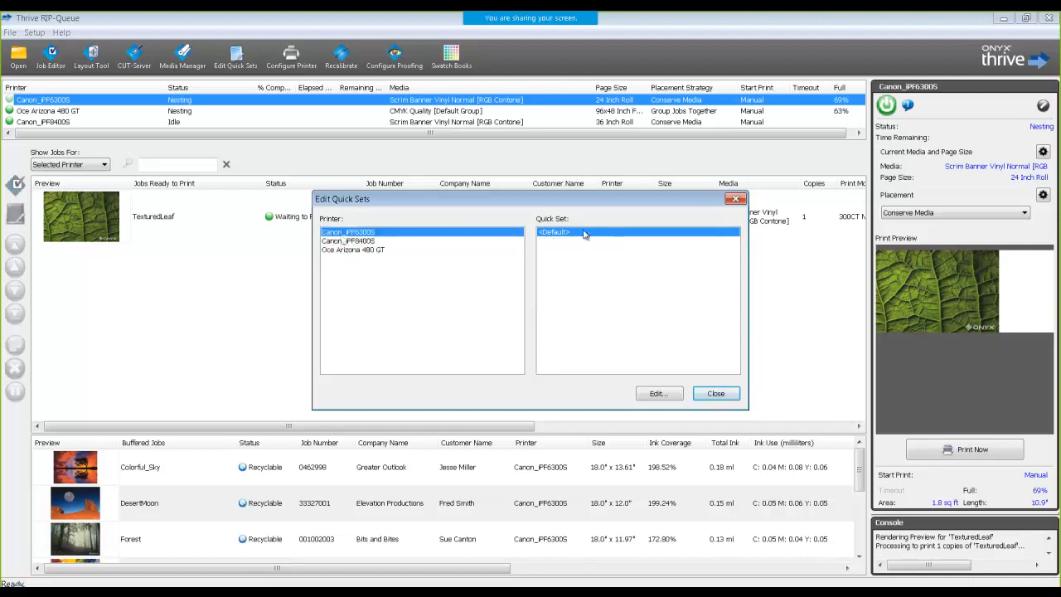
pyautogui.click(367, 242)
pyautogui.click(369, 249)
pyautogui.click(363, 233)
pyautogui.click(720, 393)
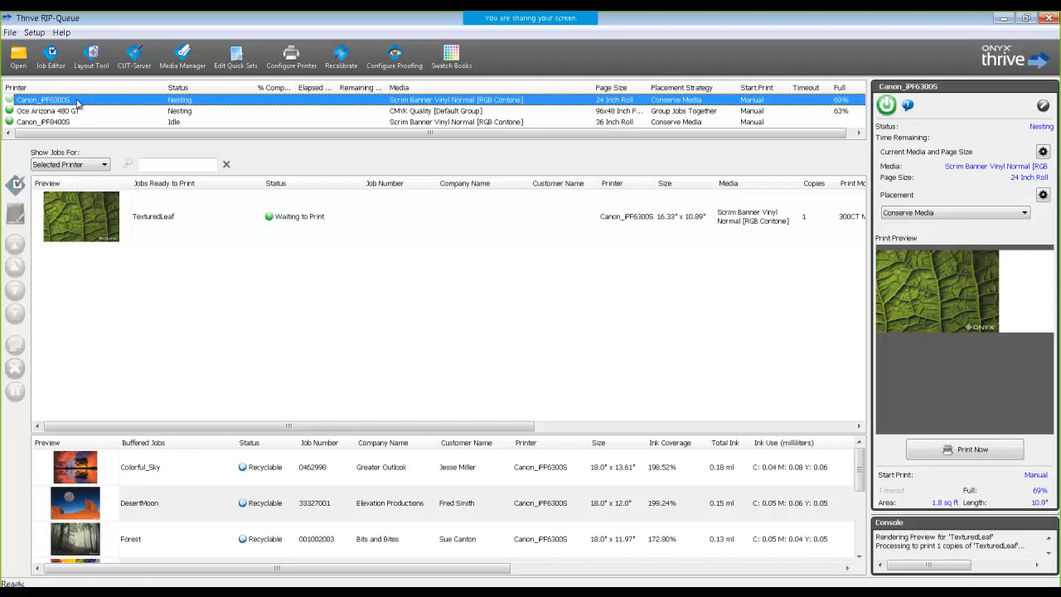
# Open the printer configuration for Canon_iPF6300S, accepting the server shutdown.
pyautogui.click(291, 53)
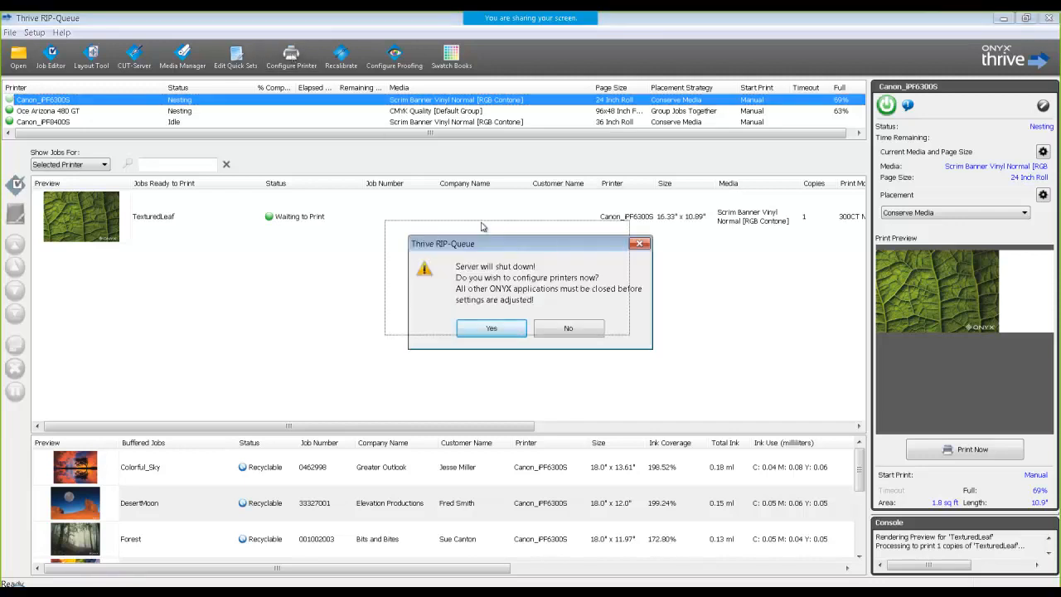
pyautogui.moveTo(516, 243); pyautogui.dragTo(461, 210)
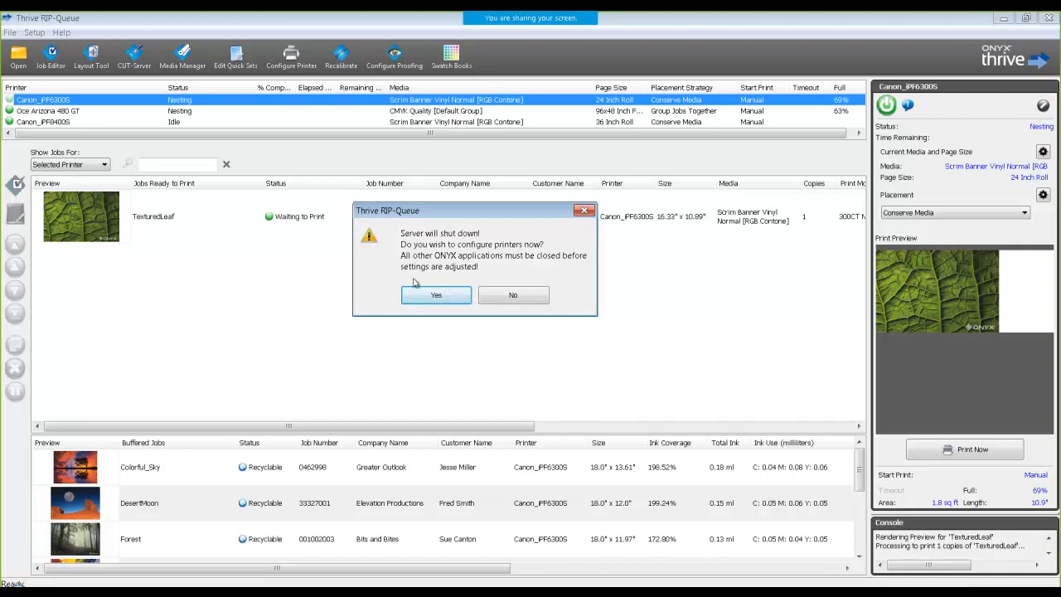
pyautogui.click(436, 295)
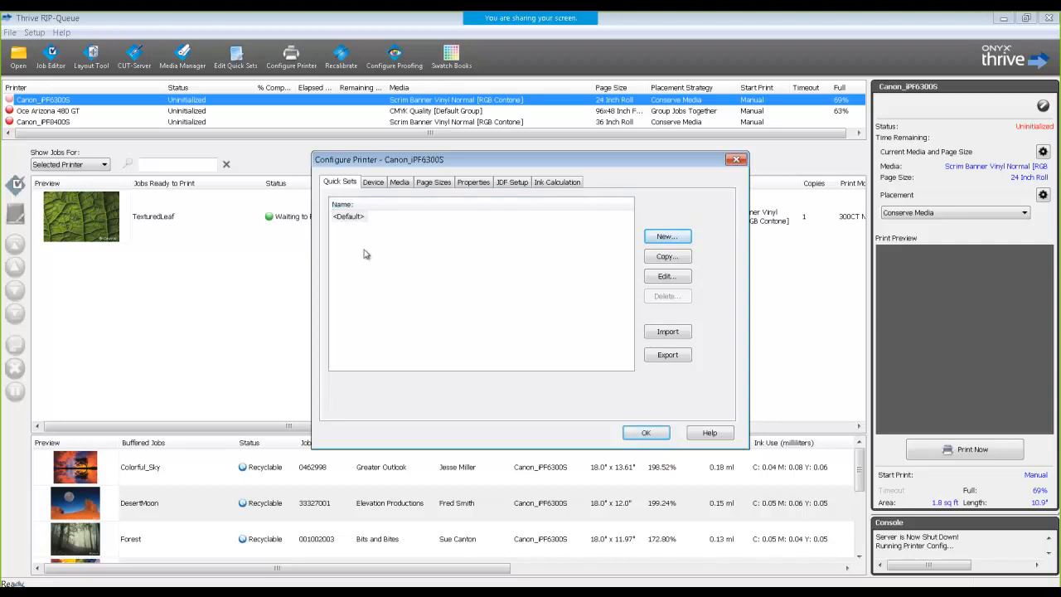
# Examine the settings of the Default quick set without changing them.
pyautogui.click(352, 219)
pyautogui.click(650, 279)
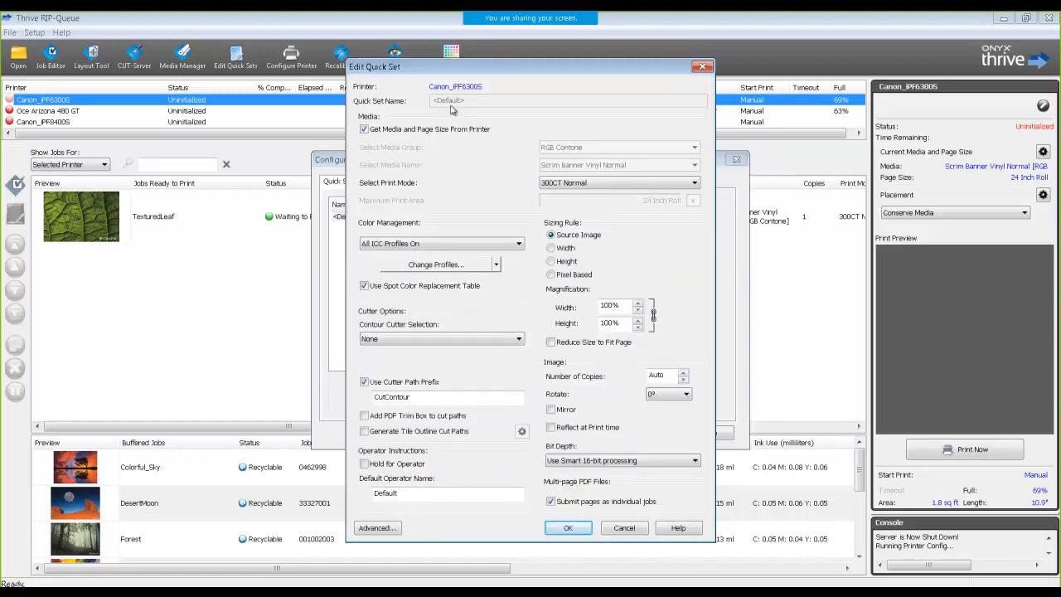
pyautogui.click(624, 528)
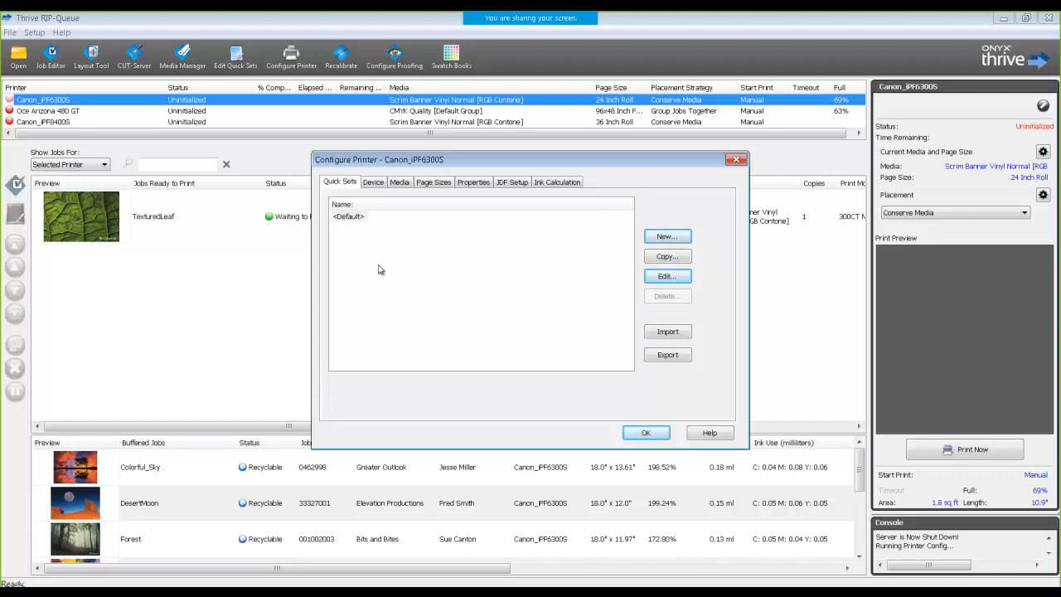
pyautogui.click(356, 219)
pyautogui.click(682, 280)
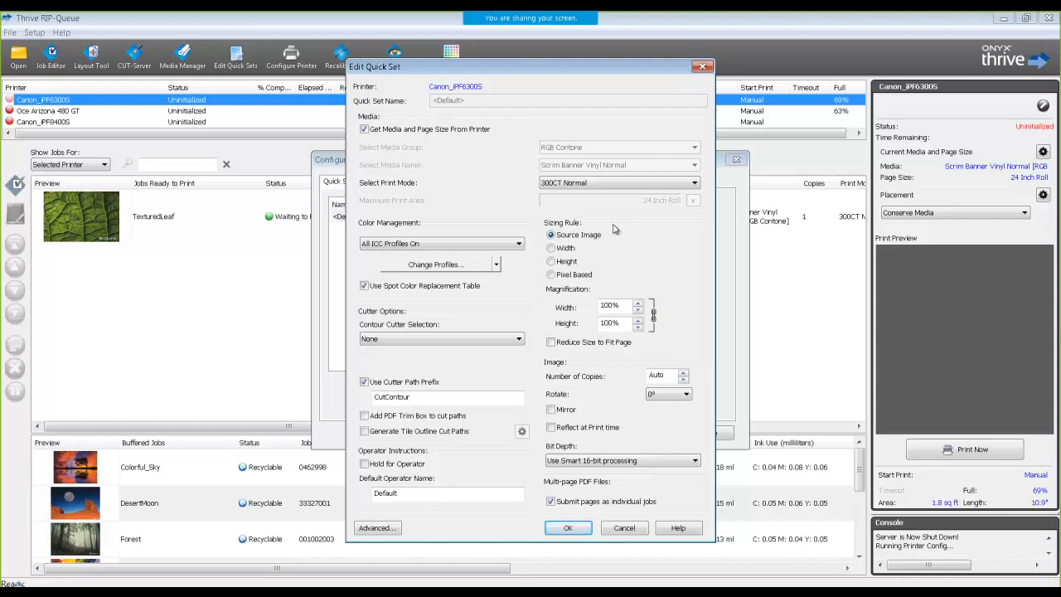
pyautogui.click(632, 532)
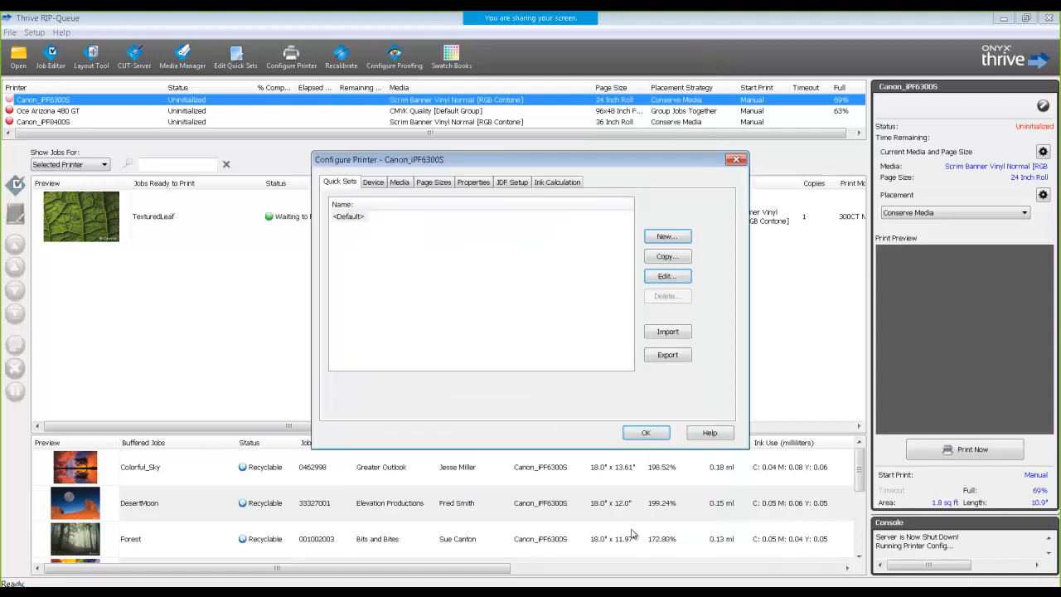
# Create a new quick set that ignores the printer's media and page size and uses the media Durable Backlit Film Normal.
pyautogui.click(654, 240)
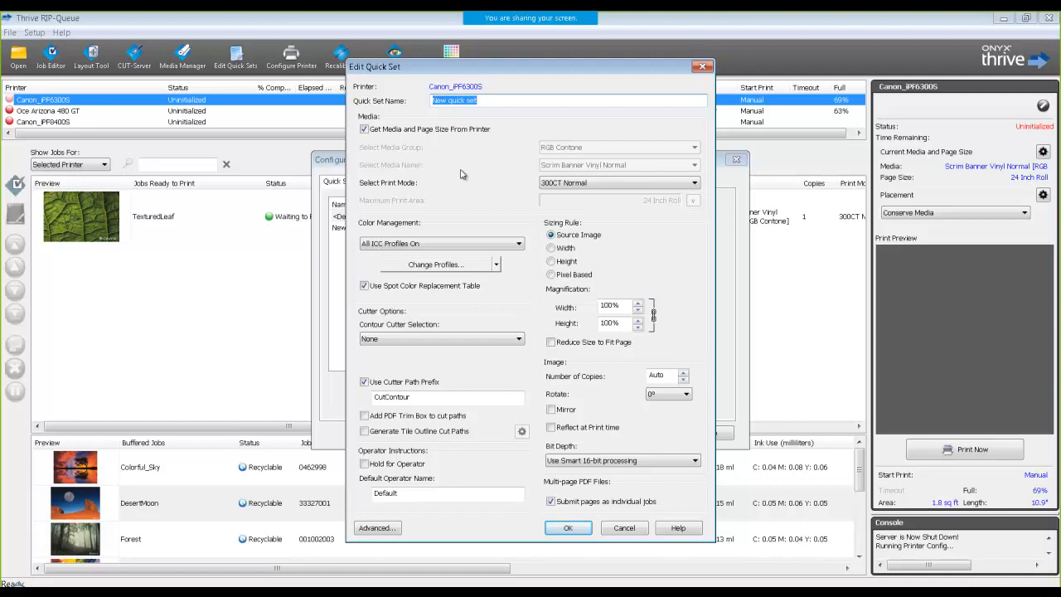
pyautogui.click(364, 130)
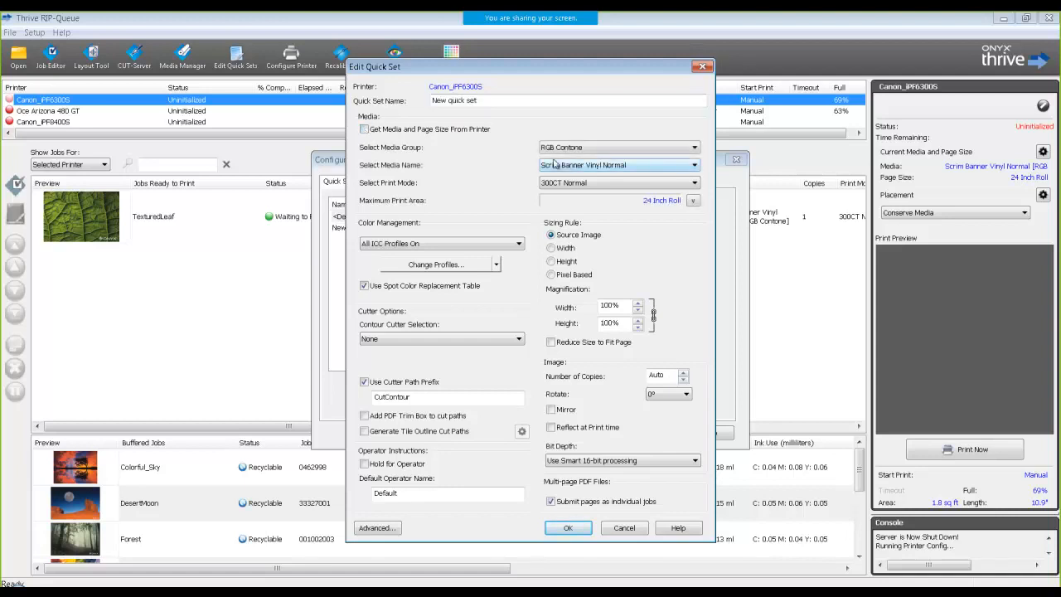
pyautogui.click(657, 168)
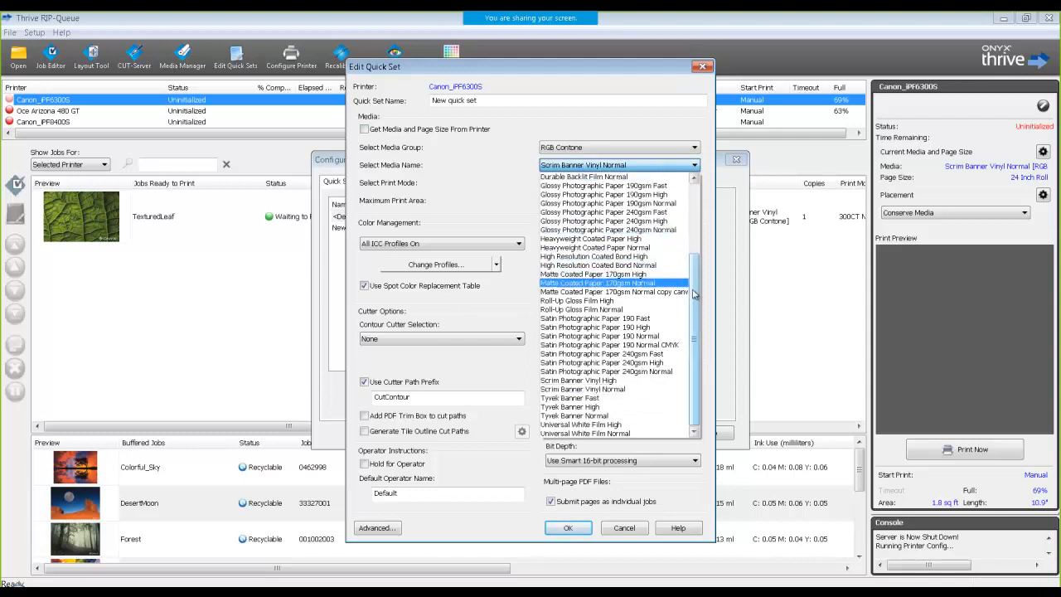
pyautogui.scroll(4, 693, 292)
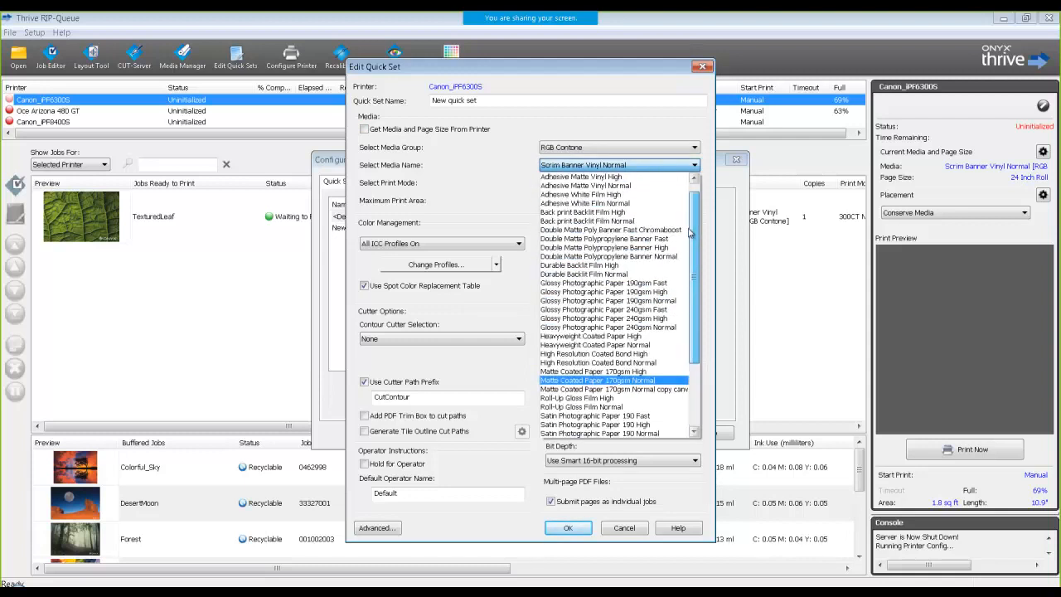
pyautogui.click(583, 284)
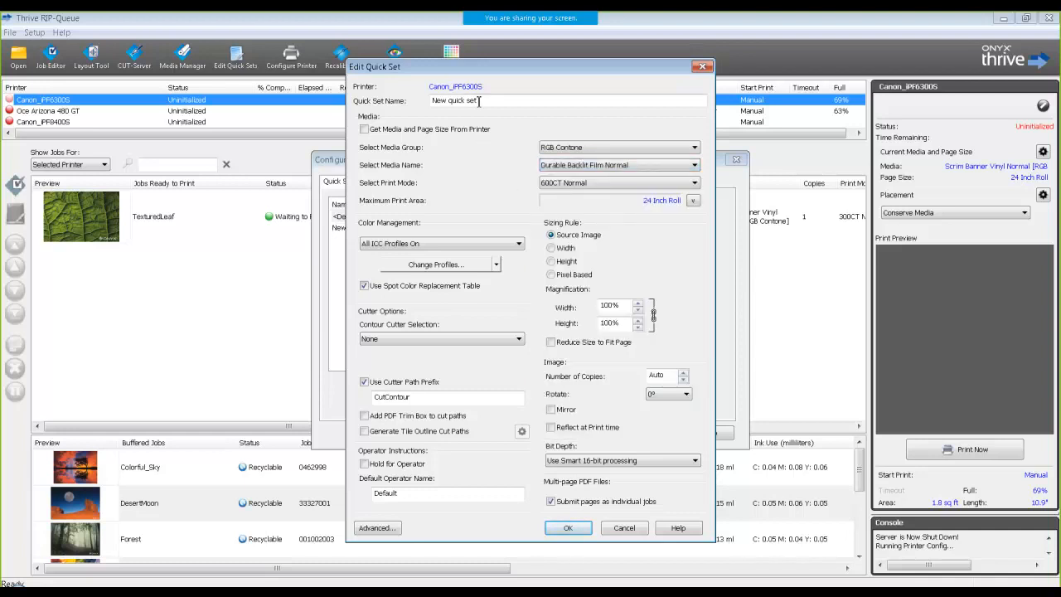
# Name the new quick set Durable Backlit Film Normal, save it and finish the printer configuration.
pyautogui.moveTo(479, 101); pyautogui.dragTo(435, 110)
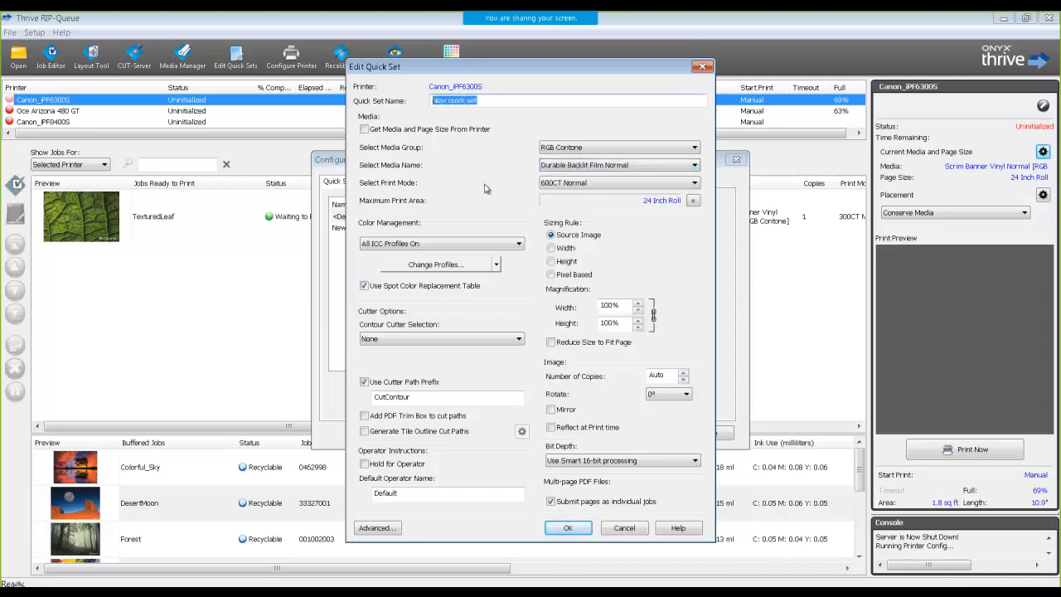
pyautogui.write('Durable Backlit Film Normal')
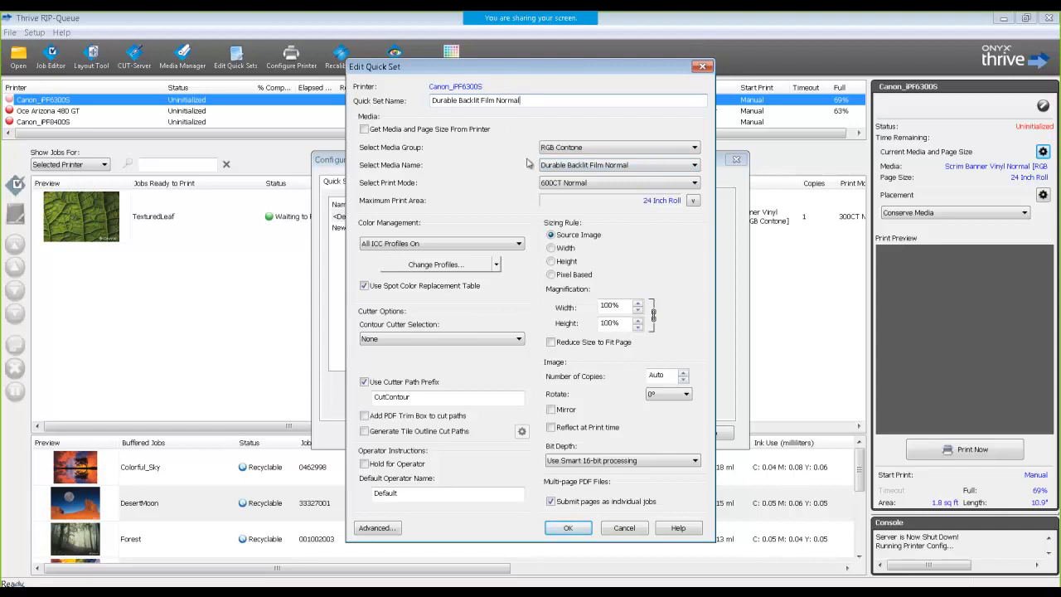
pyautogui.click(568, 527)
pyautogui.click(653, 433)
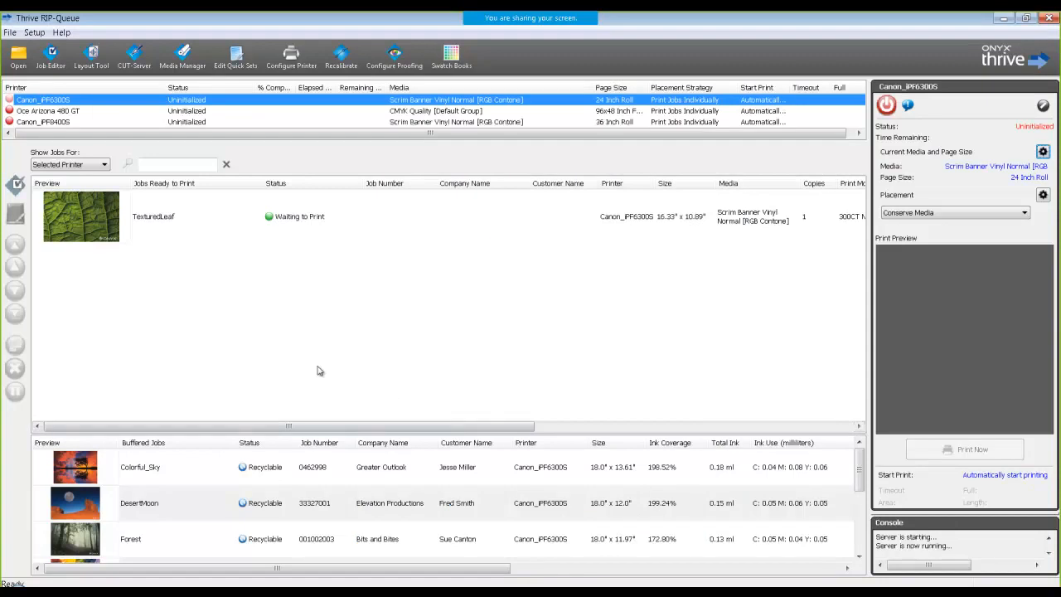
# Open Bridge.JPG on Canon_iPF6300S with the Durable Backlit Film Normal quick set.
pyautogui.click(19, 56)
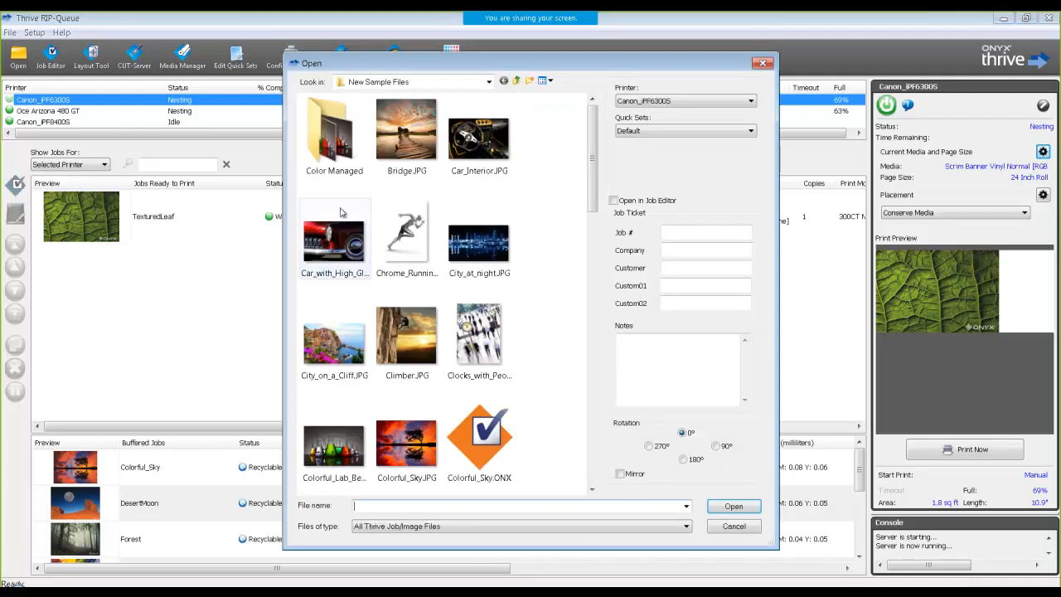
pyautogui.click(406, 145)
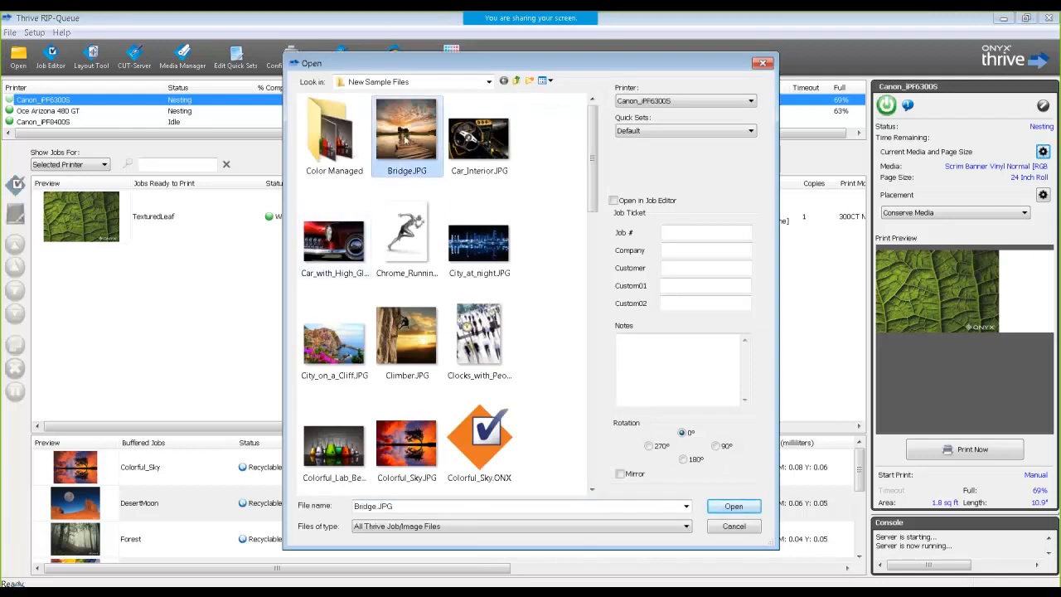
pyautogui.click(654, 132)
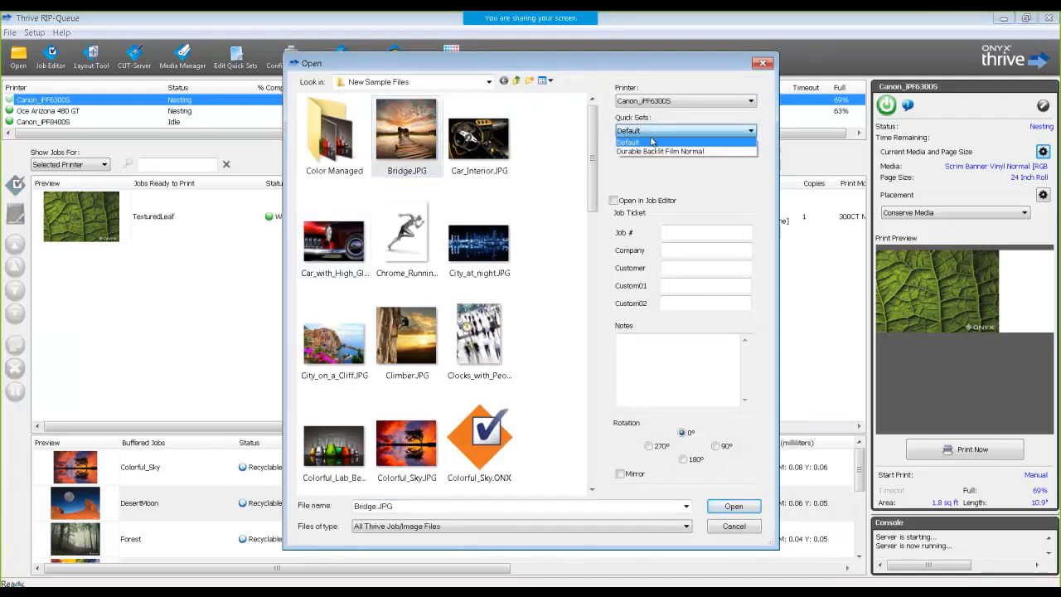
pyautogui.click(655, 151)
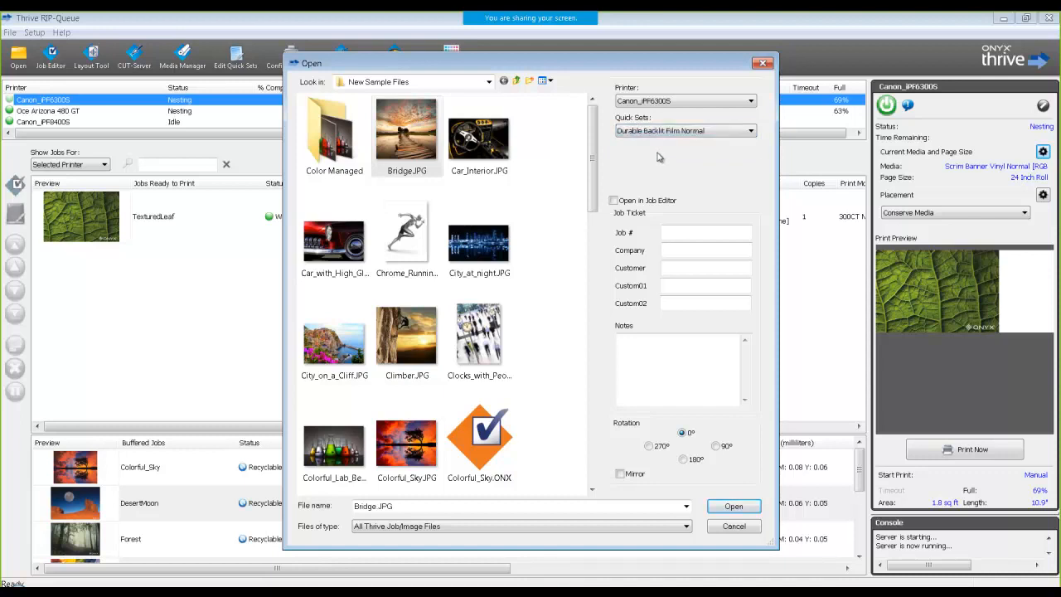
pyautogui.click(727, 507)
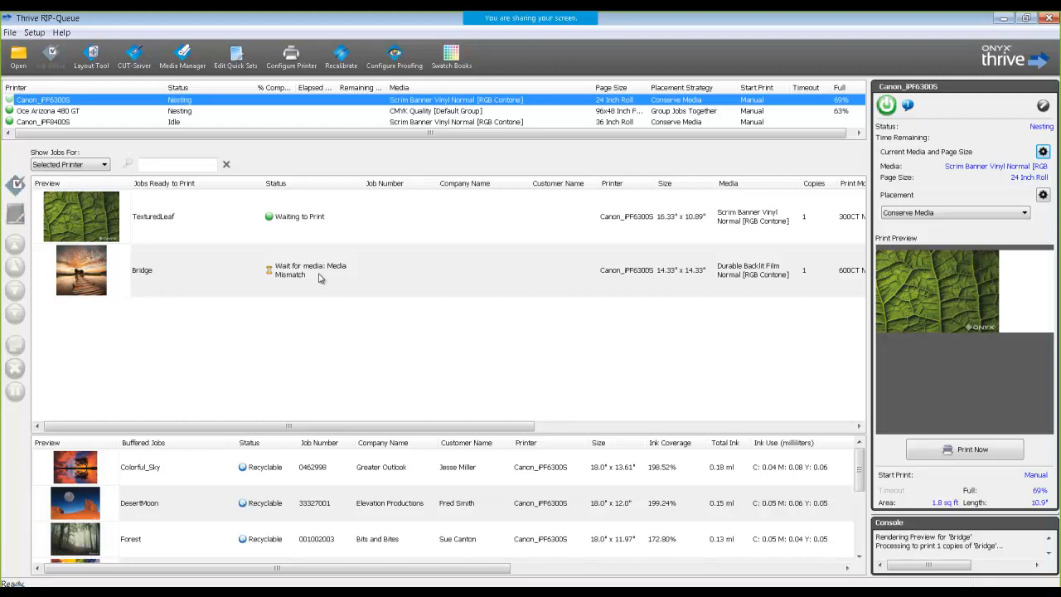
# Change the current media of Canon_iPF6300S to Durable Backlit Film Normal.
pyautogui.click(1043, 152)
pyautogui.click(517, 303)
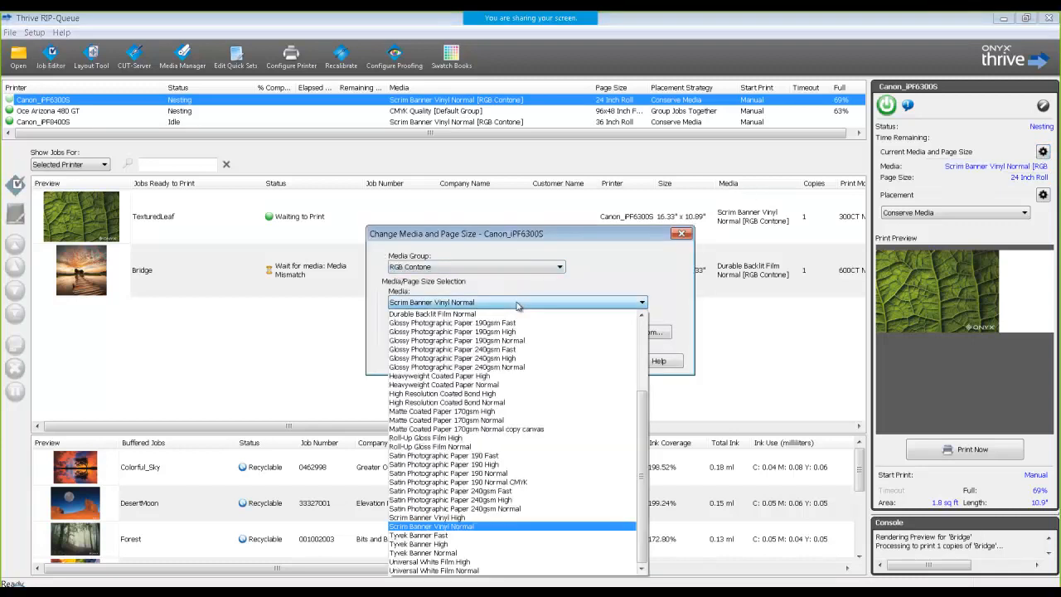
pyautogui.click(501, 315)
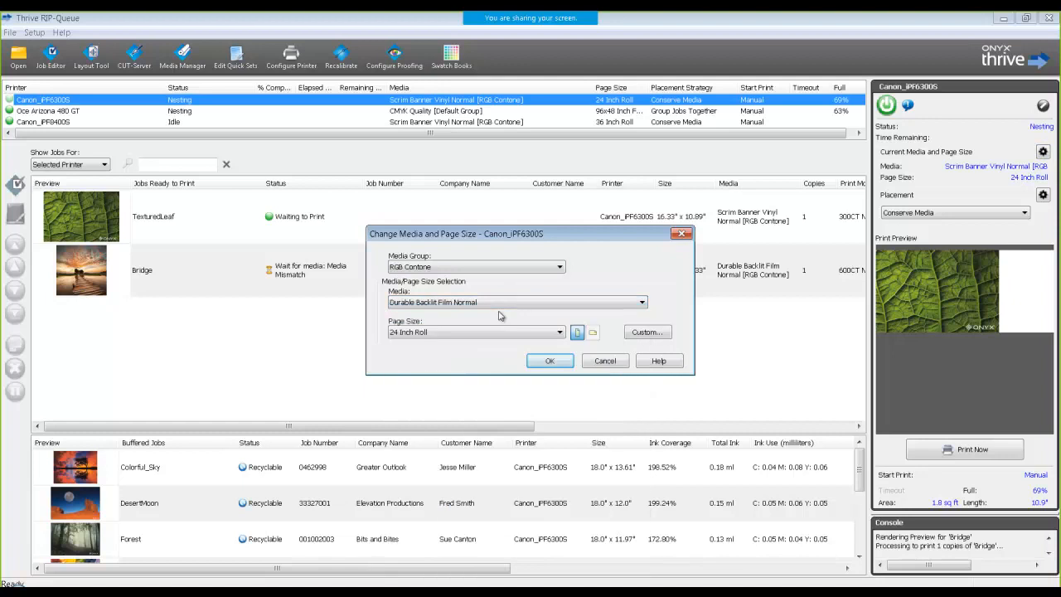
pyautogui.click(549, 360)
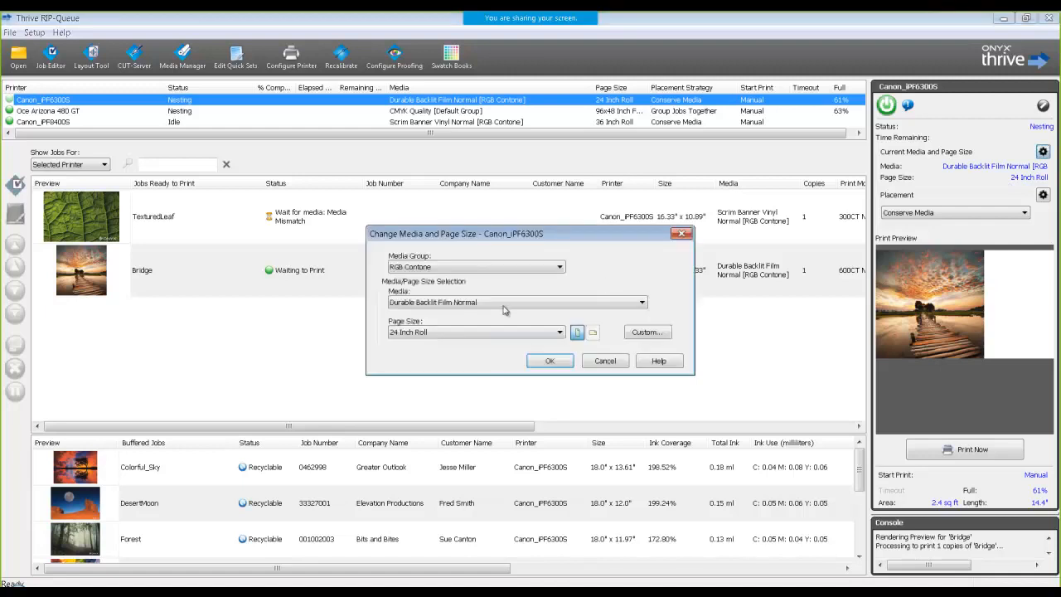
# Set the current media of Canon_iPF6300S back to Scrim Banner Vinyl Normal.
pyautogui.click(505, 303)
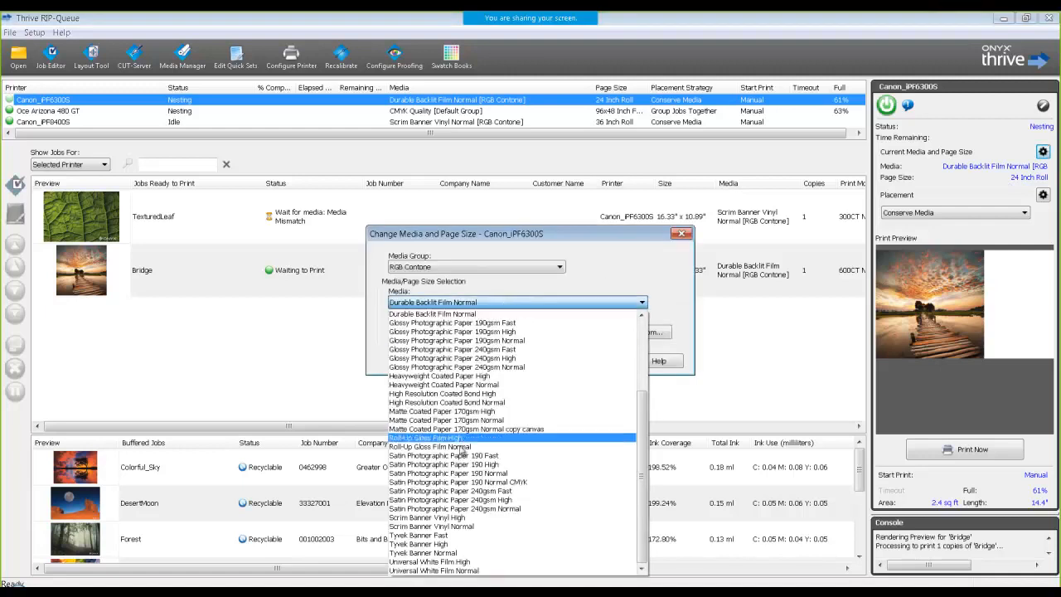
pyautogui.click(456, 526)
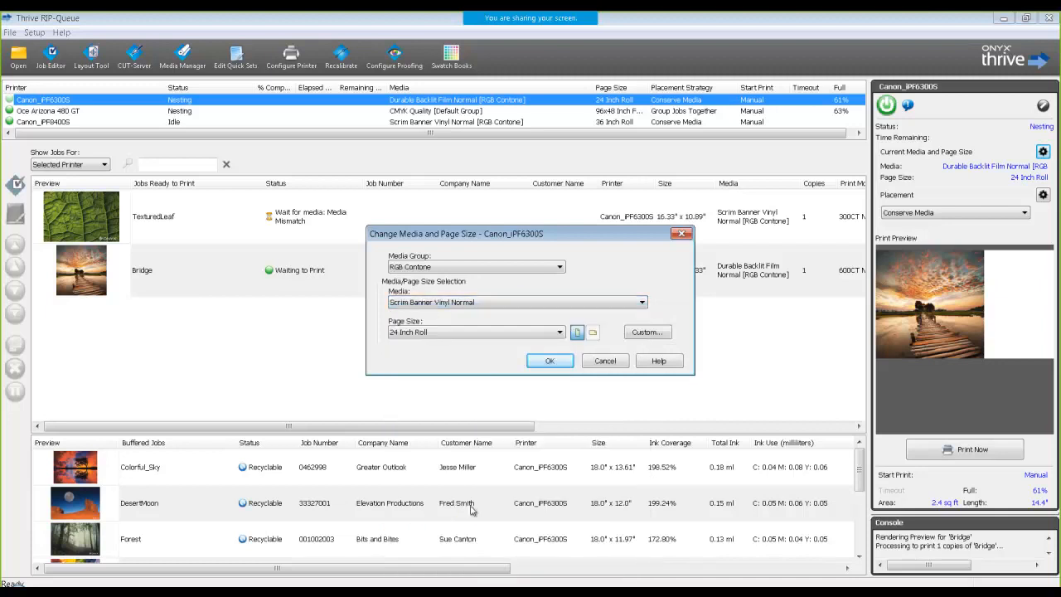
pyautogui.click(539, 362)
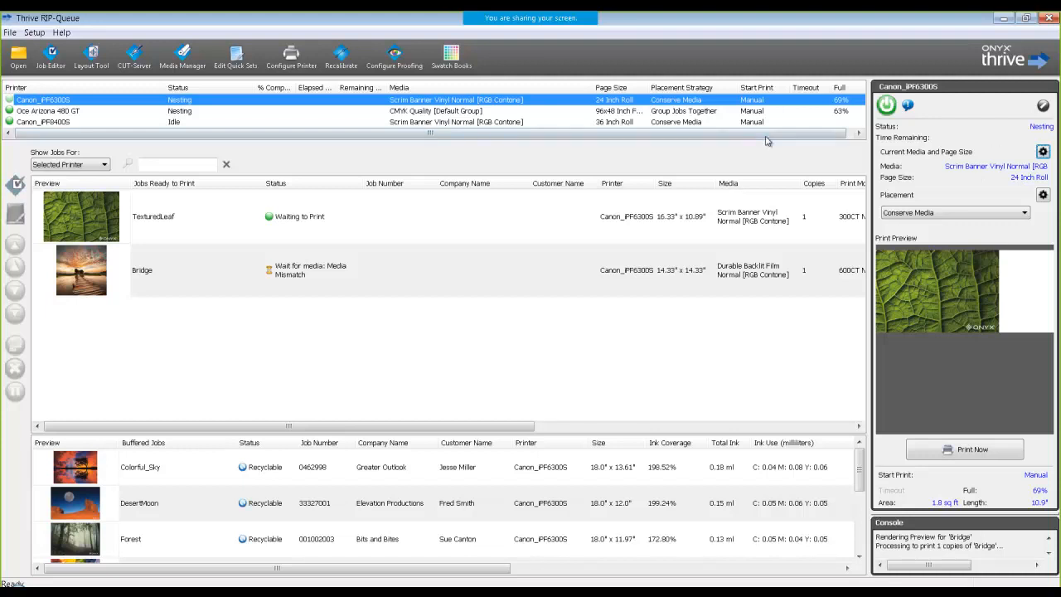
# Open the printer configuration for Canon_iPF6300S and review the settings of the Durable Backlit Film Normal quick set without changing them.
pyautogui.click(299, 54)
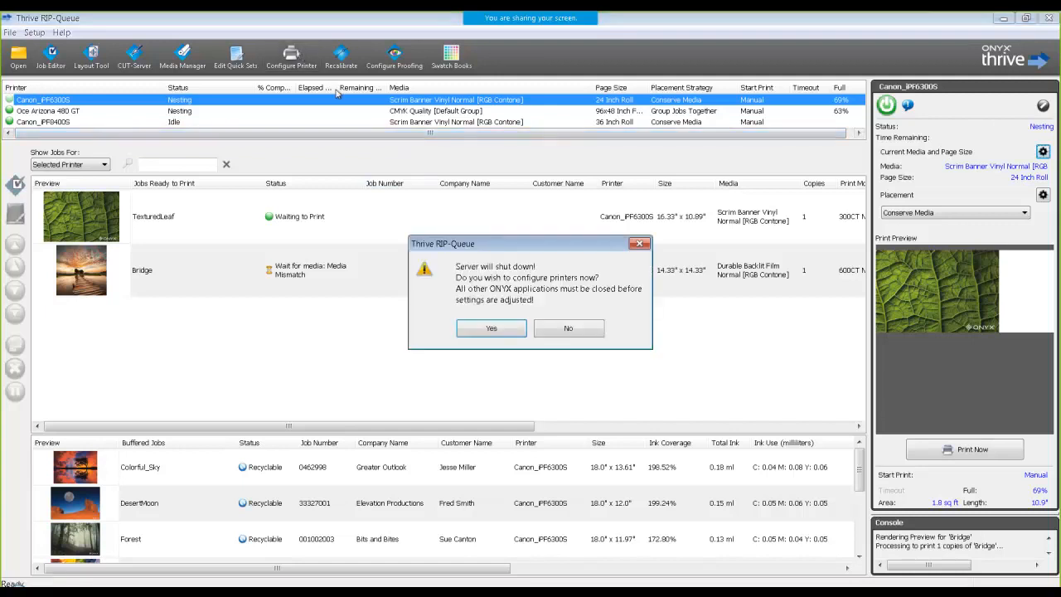
pyautogui.click(475, 325)
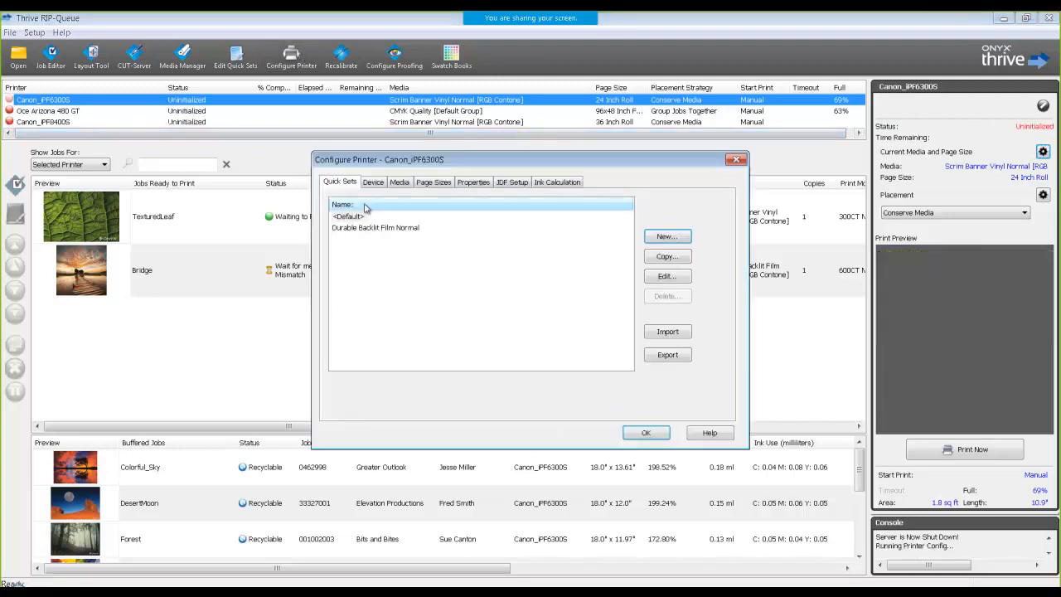
pyautogui.click(357, 229)
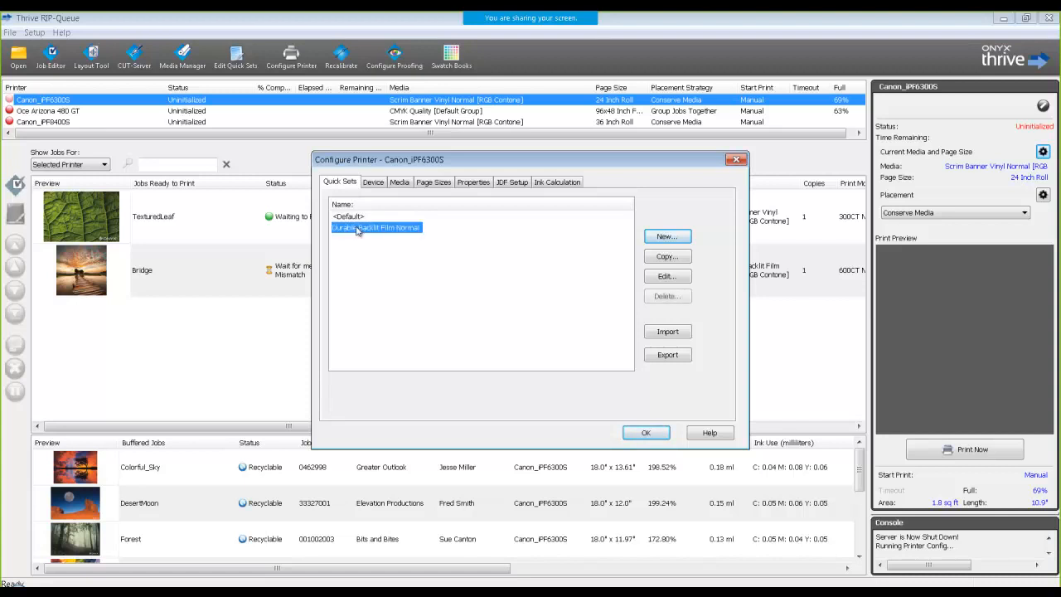
pyautogui.click(648, 279)
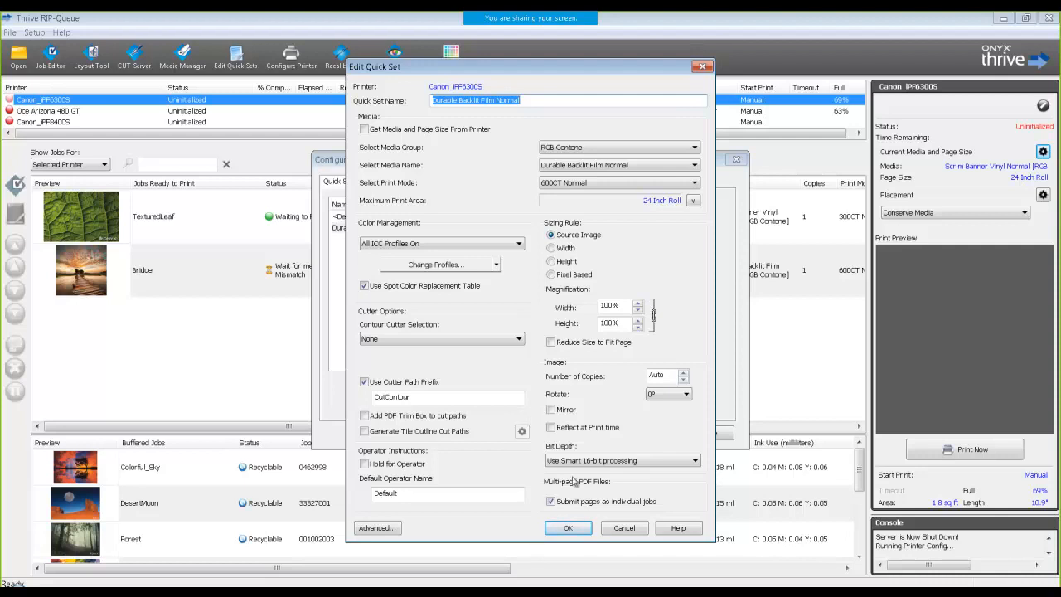
pyautogui.click(609, 526)
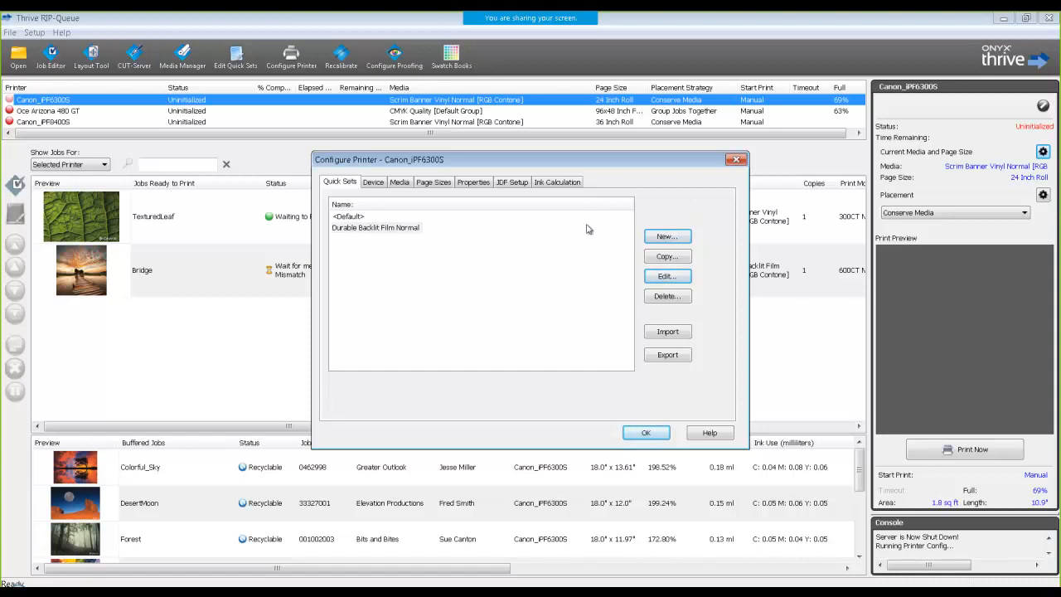
# Create a new quick set for Canon_iPF6300S and choose Graphtec Cutter as its contour cutter.
pyautogui.click(652, 238)
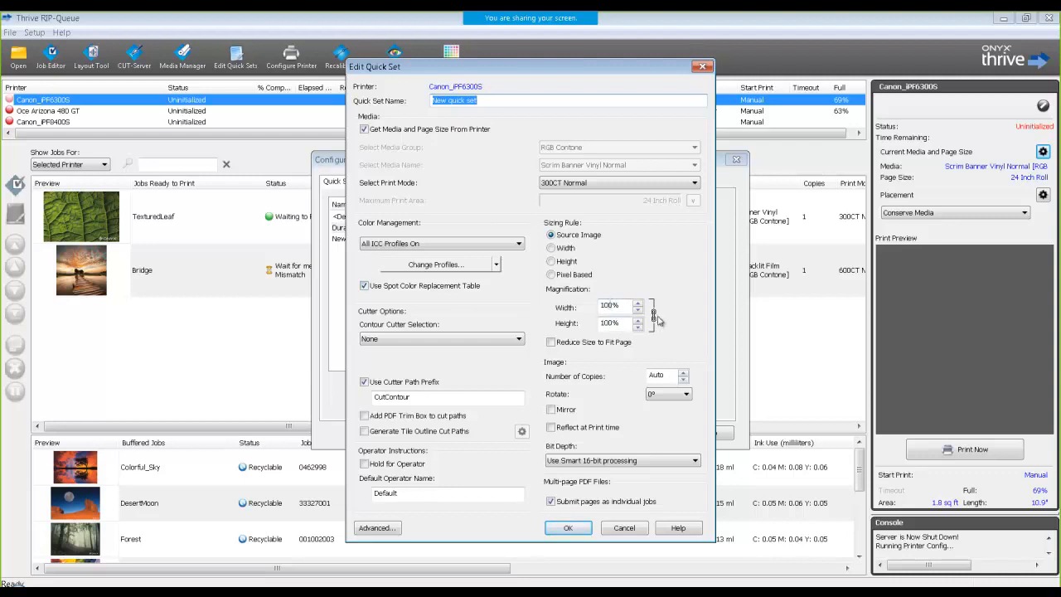
pyautogui.click(670, 395)
pyautogui.click(665, 404)
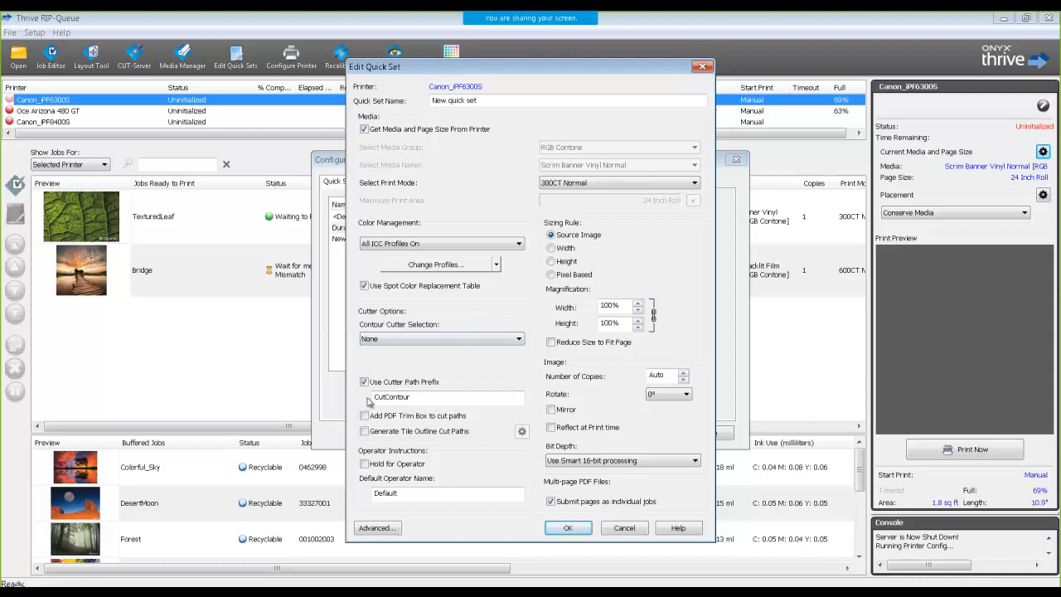
pyautogui.click(379, 340)
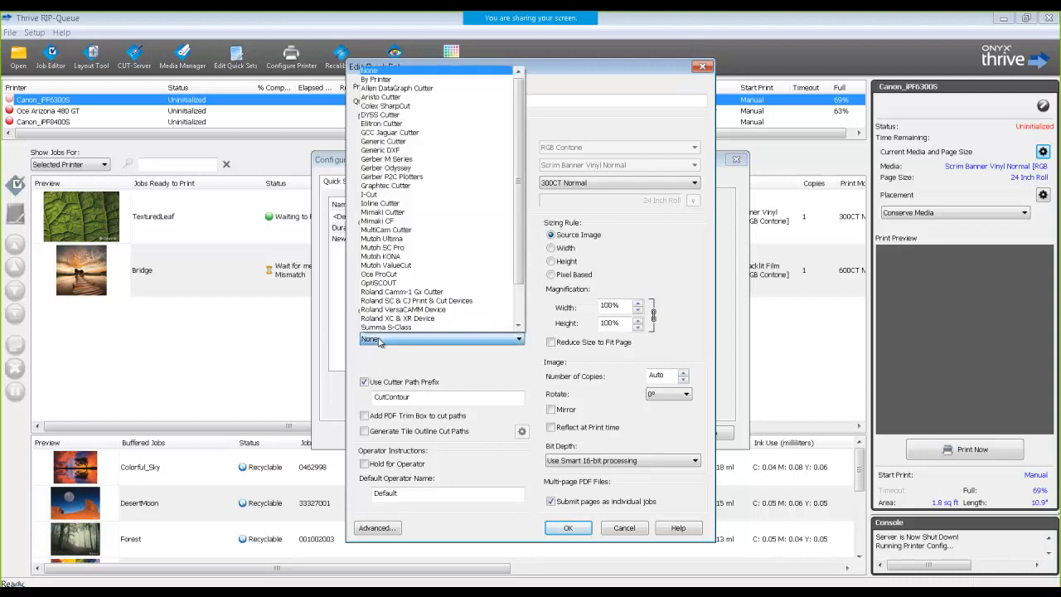
pyautogui.click(379, 340)
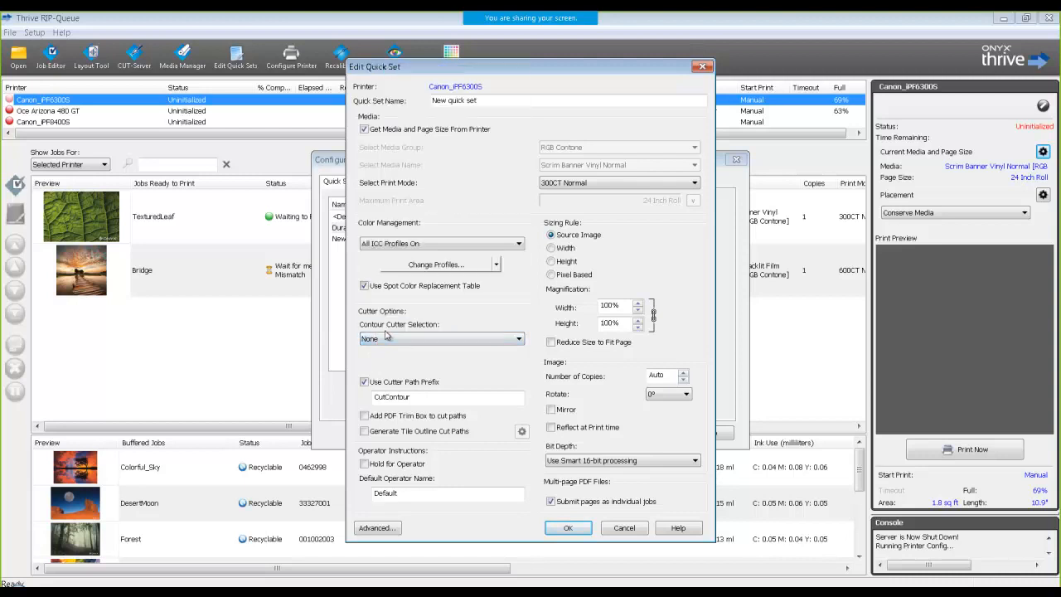
pyautogui.click(403, 340)
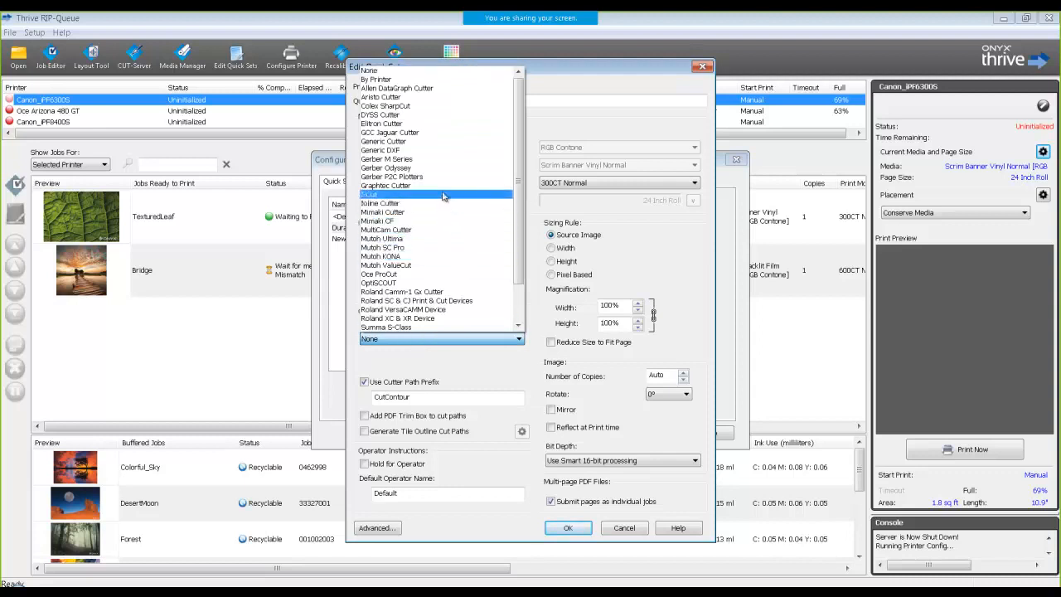
pyautogui.scroll(-2, 489, 158)
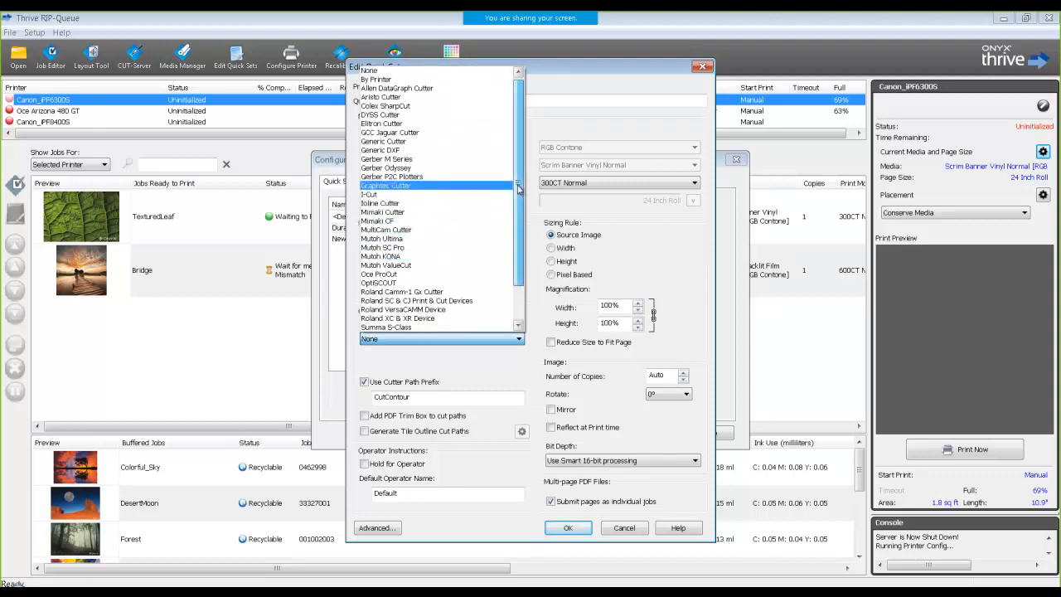
pyautogui.scroll(2, 503, 137)
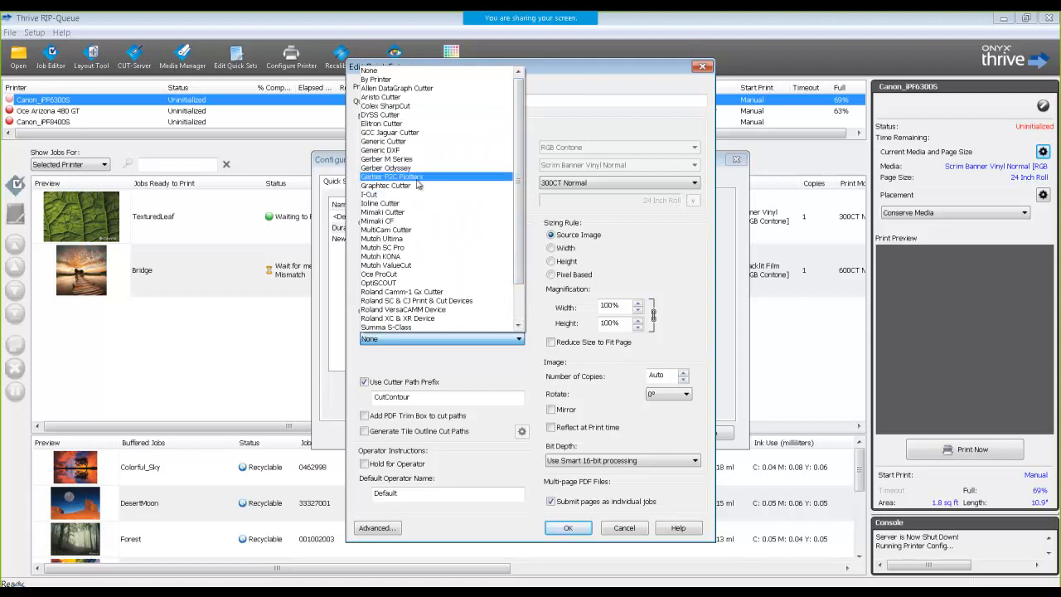
pyautogui.click(417, 186)
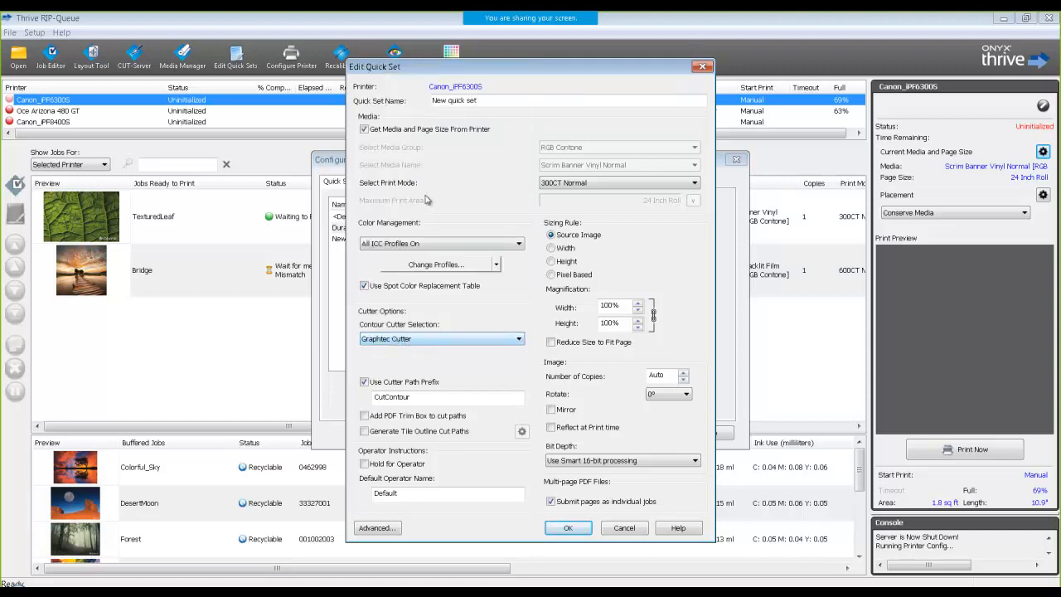
# Name the new quick set Graphtec and save it.
pyautogui.click(489, 98)
pyautogui.moveTo(489, 98); pyautogui.dragTo(431, 101)
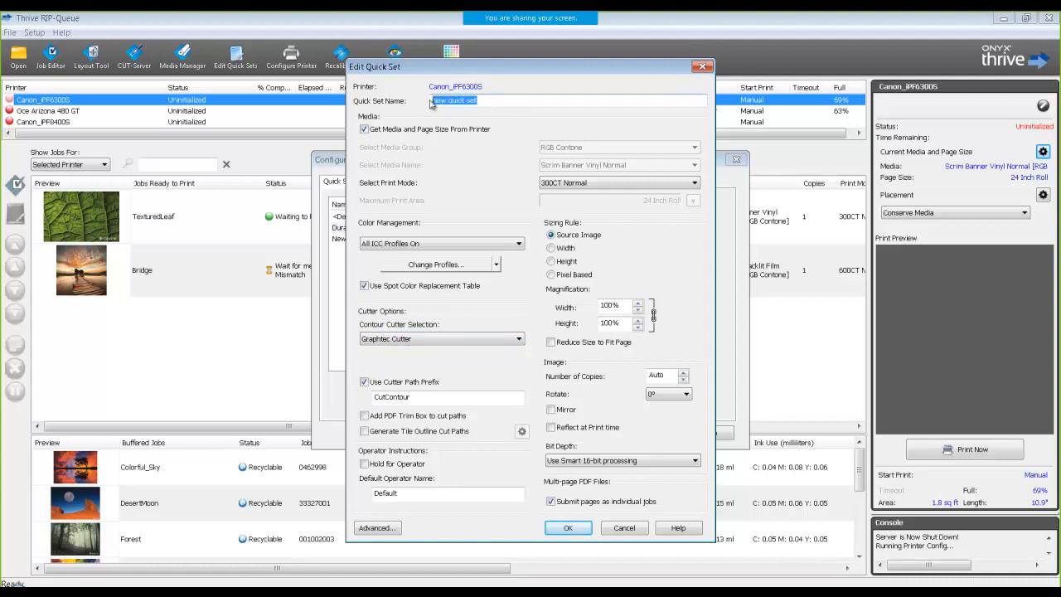
pyautogui.write('Graphtec')
pyautogui.click(564, 528)
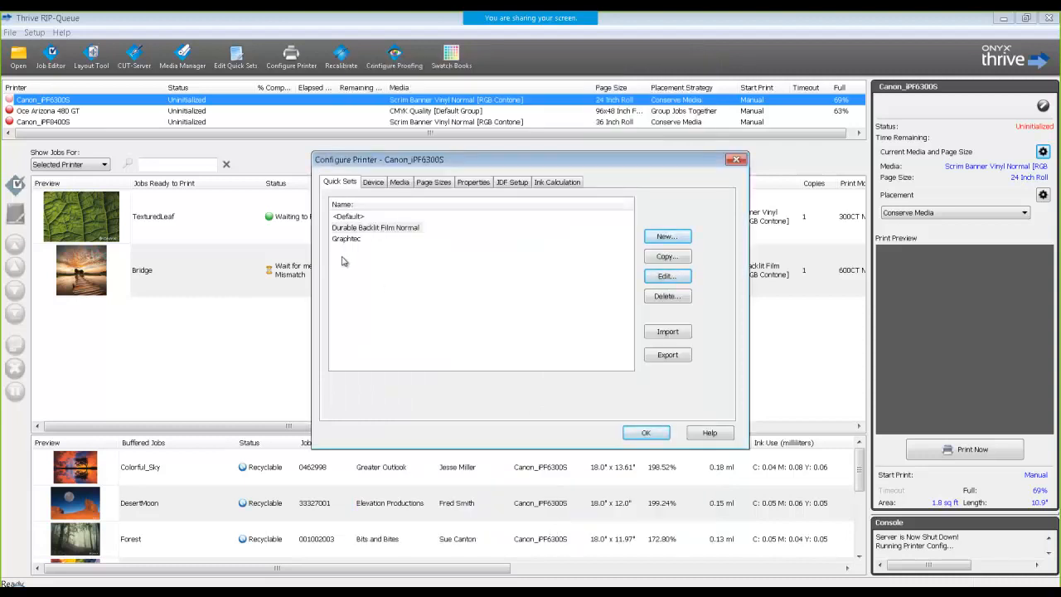
# Start another new quick set, keeping its contour cutter at None, and reposition its settings window.
pyautogui.click(659, 239)
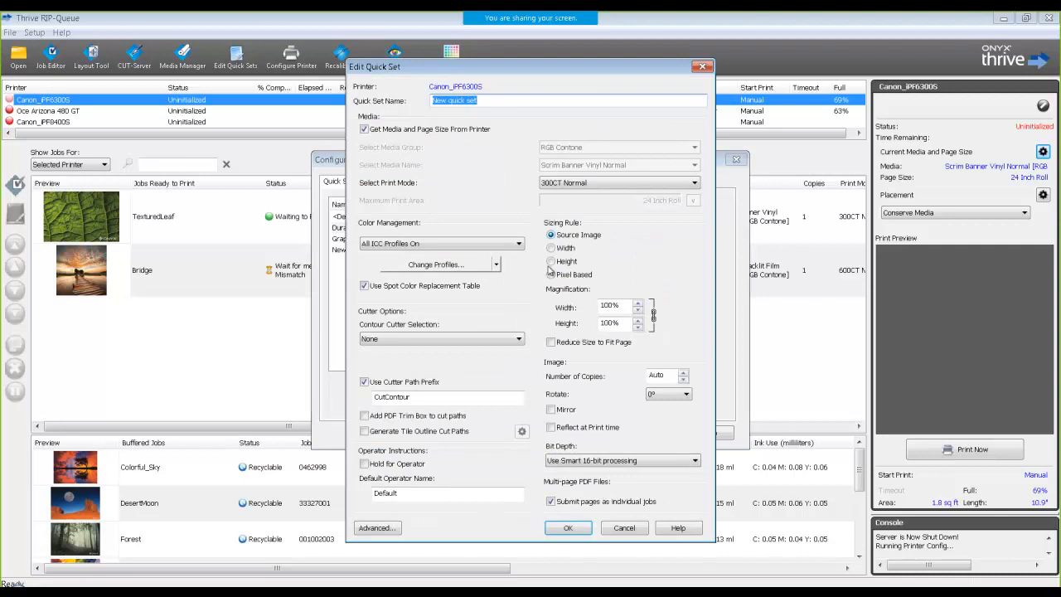
pyautogui.click(481, 340)
pyautogui.click(480, 341)
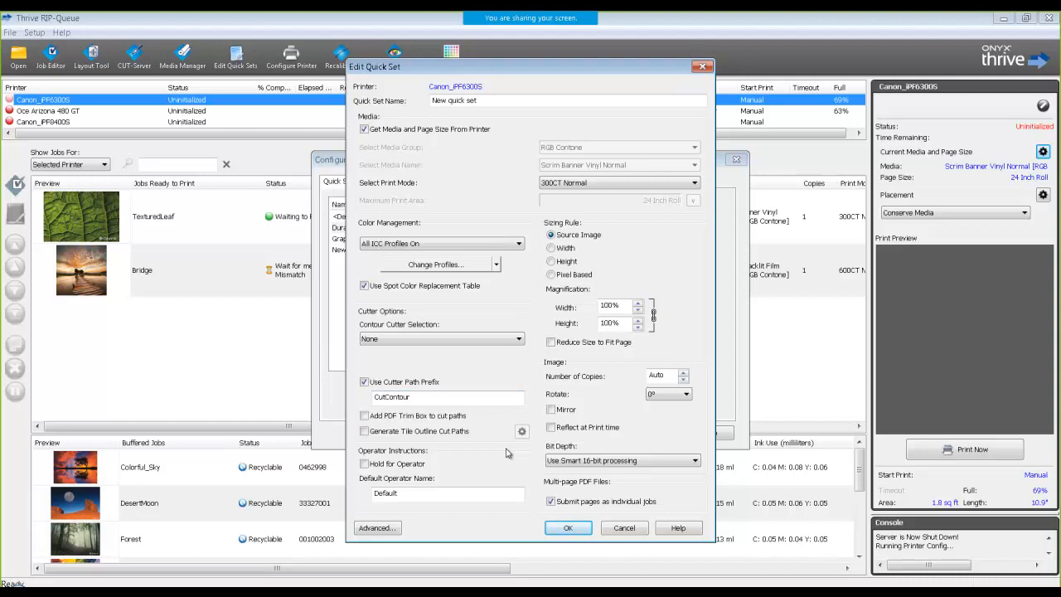
pyautogui.moveTo(469, 70); pyautogui.dragTo(543, 74)
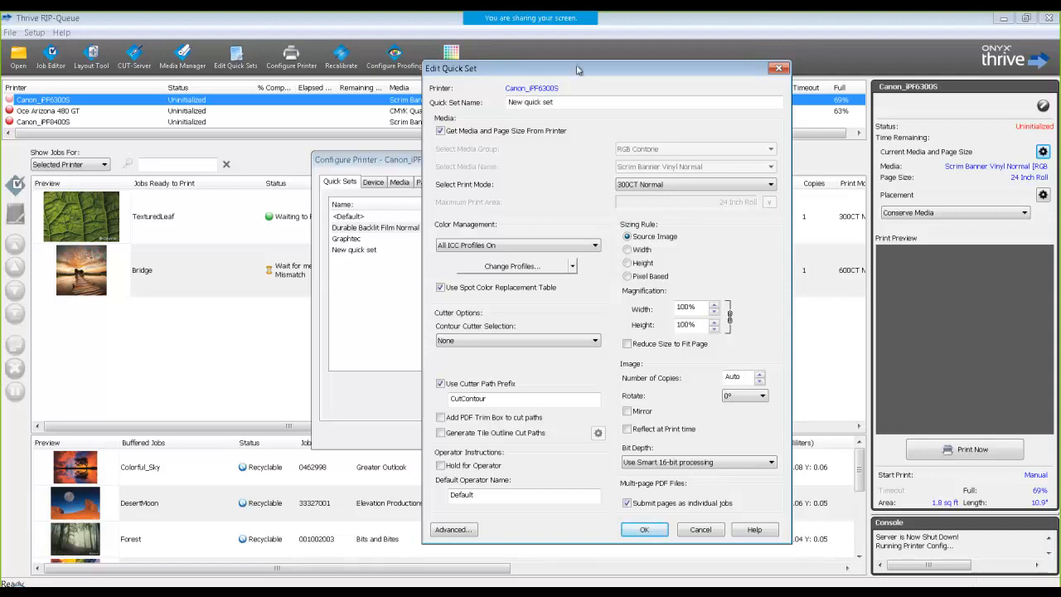
pyautogui.moveTo(575, 68); pyautogui.dragTo(423, 63)
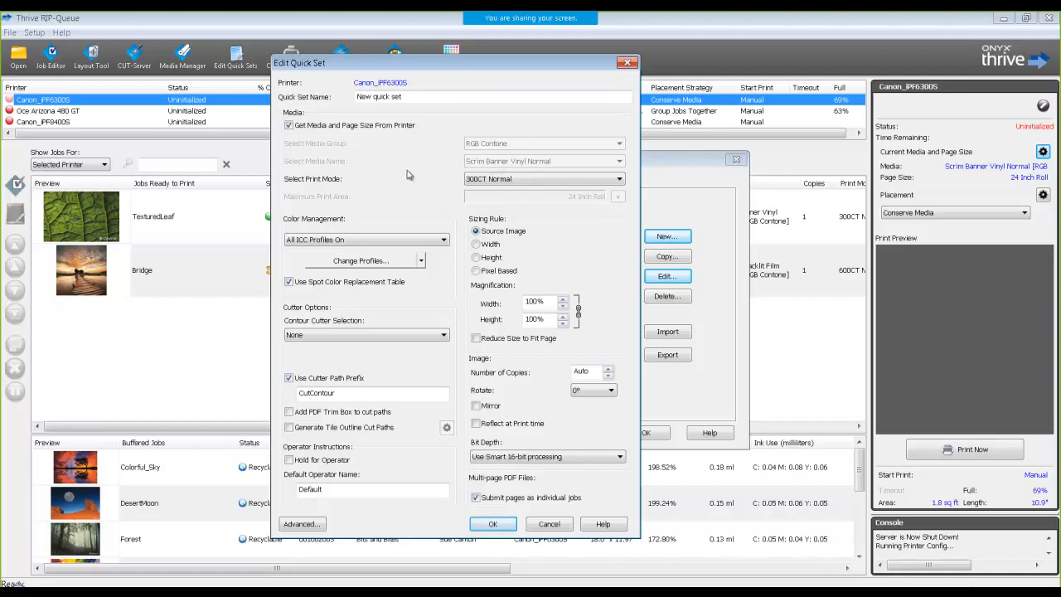
# Examine the print modes offered for the new quick set, keeping 300CT Normal.
pyautogui.click(576, 185)
pyautogui.click(576, 185)
pyautogui.click(576, 185)
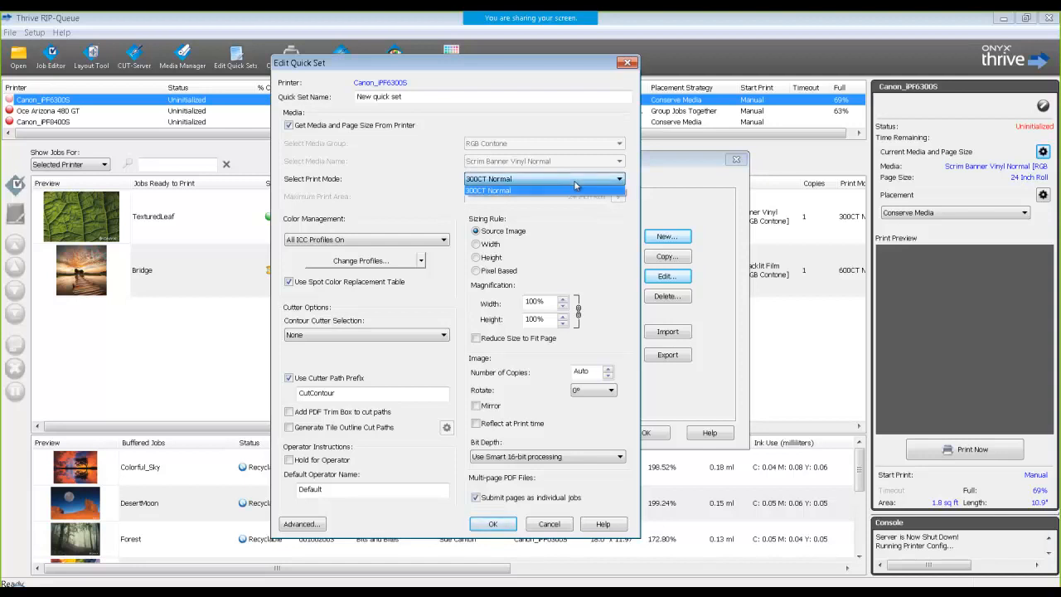
pyautogui.click(576, 184)
pyautogui.click(576, 184)
pyautogui.click(576, 184)
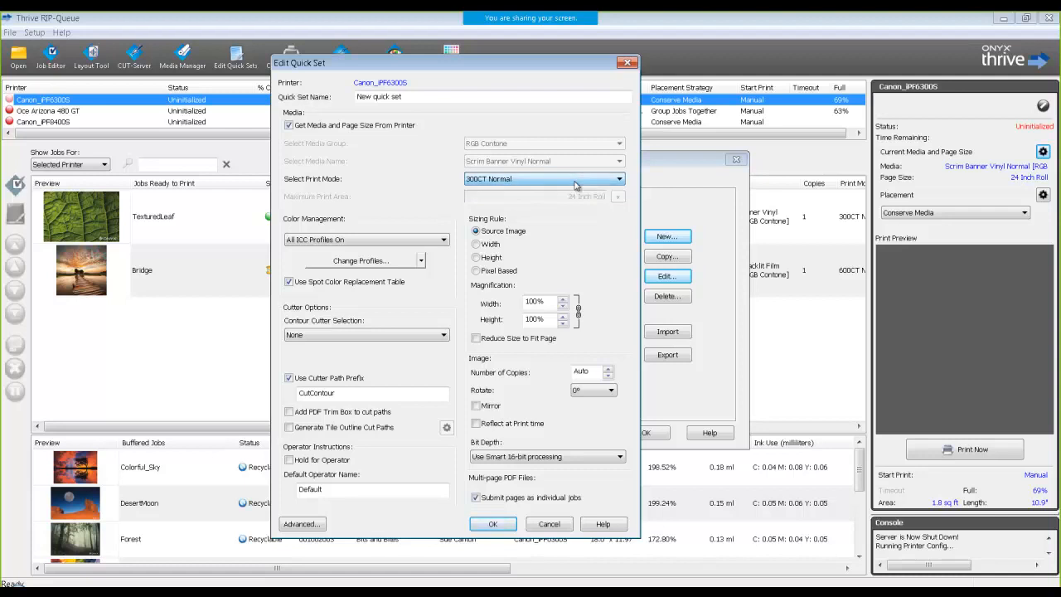
pyautogui.click(534, 182)
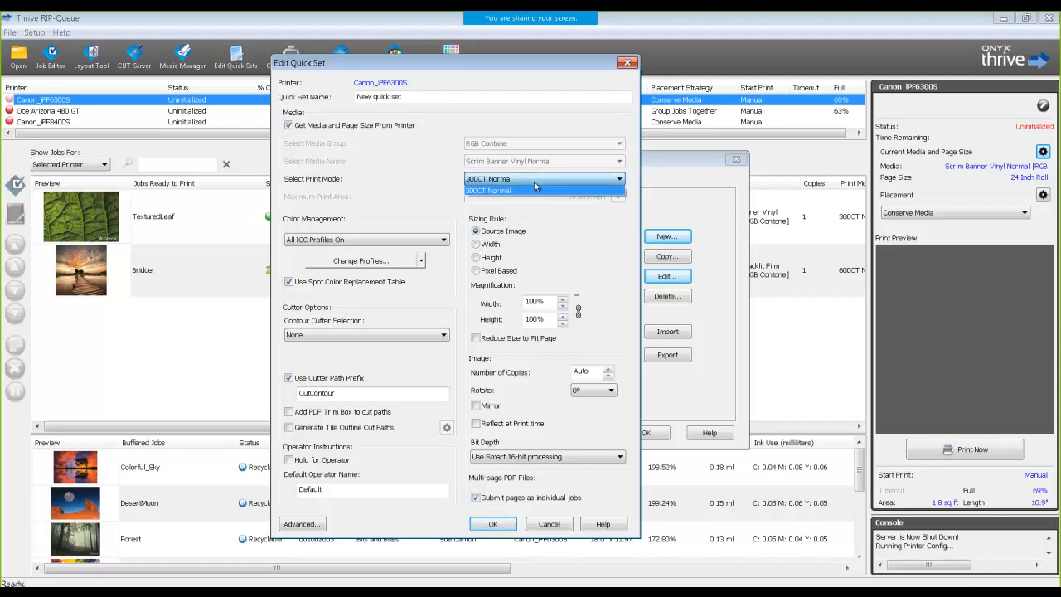
pyautogui.click(533, 181)
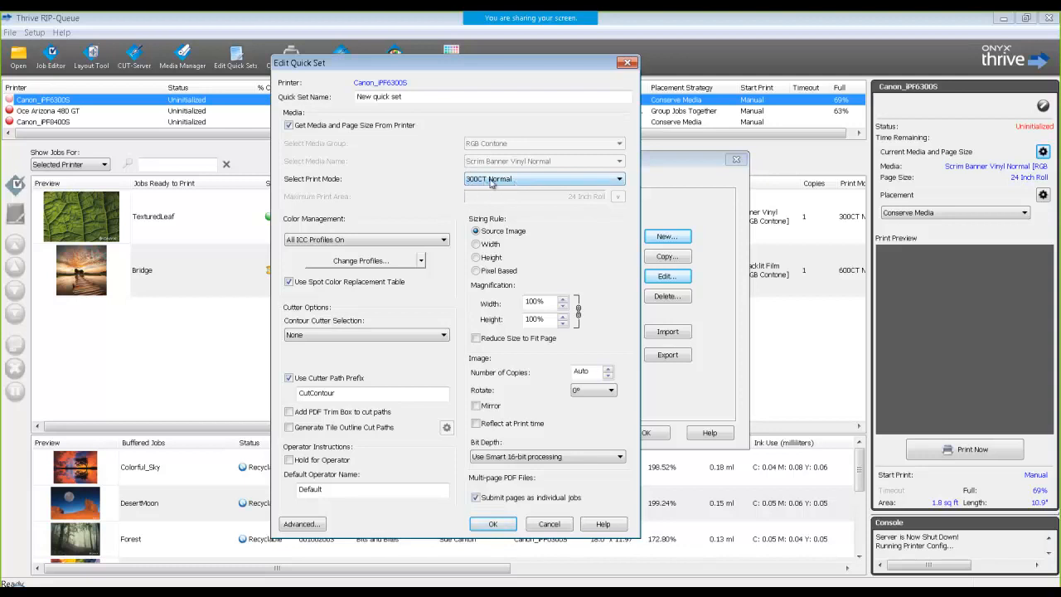
pyautogui.click(543, 182)
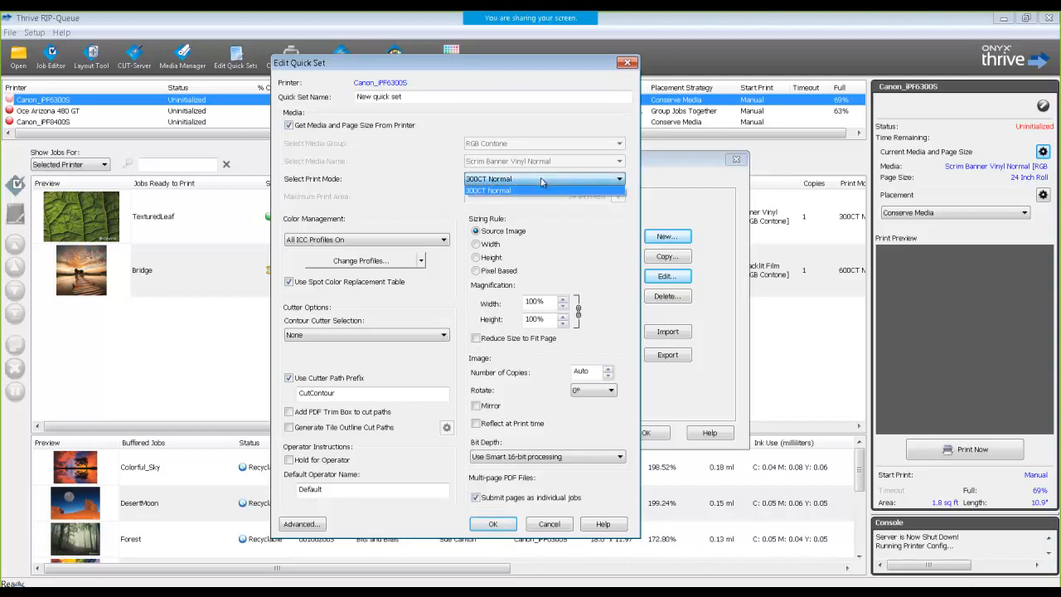
pyautogui.click(539, 190)
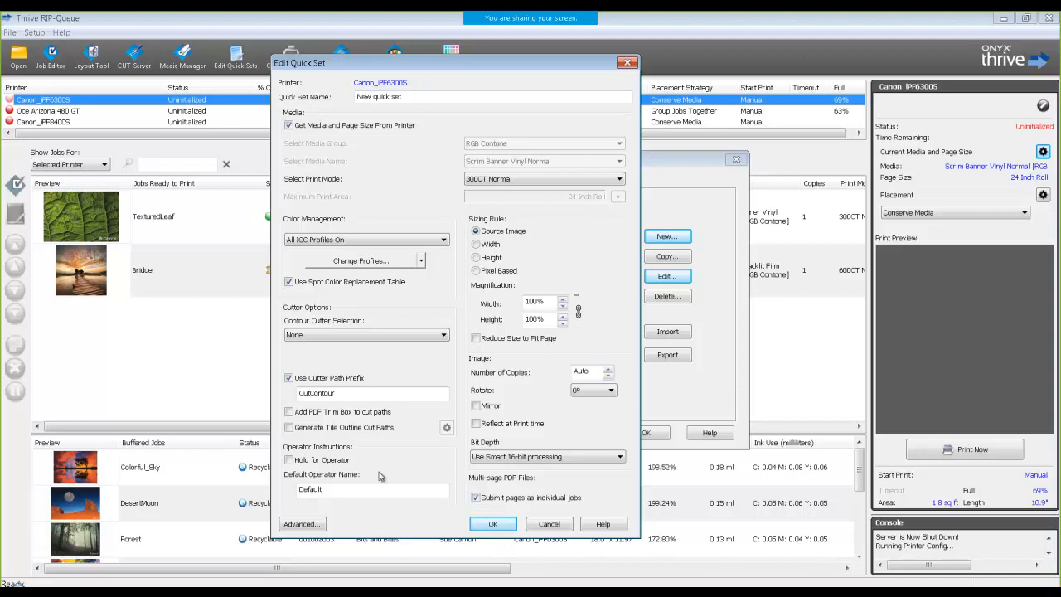
# Open the advanced options of the new quick set and place them beside its main settings.
pyautogui.click(313, 524)
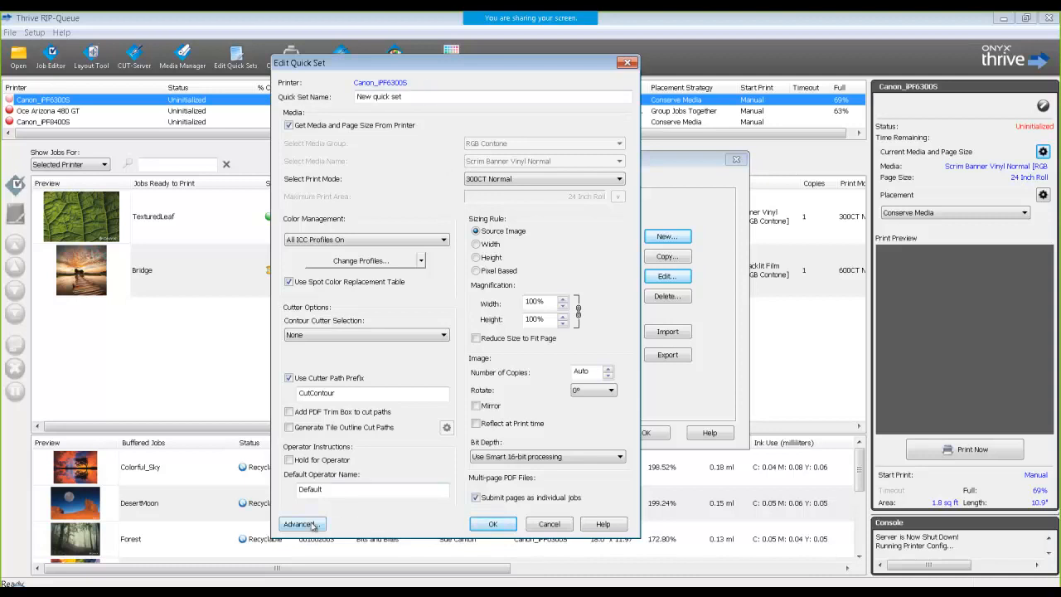
pyautogui.moveTo(646, 68); pyautogui.dragTo(658, 68)
pyautogui.click(541, 524)
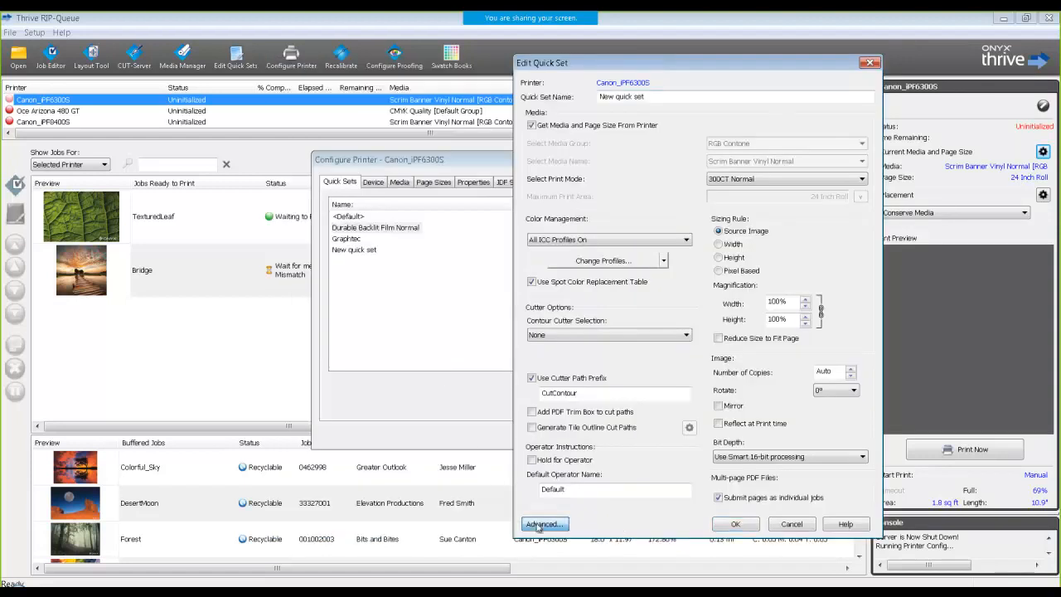
pyautogui.moveTo(655, 141); pyautogui.dragTo(253, 121)
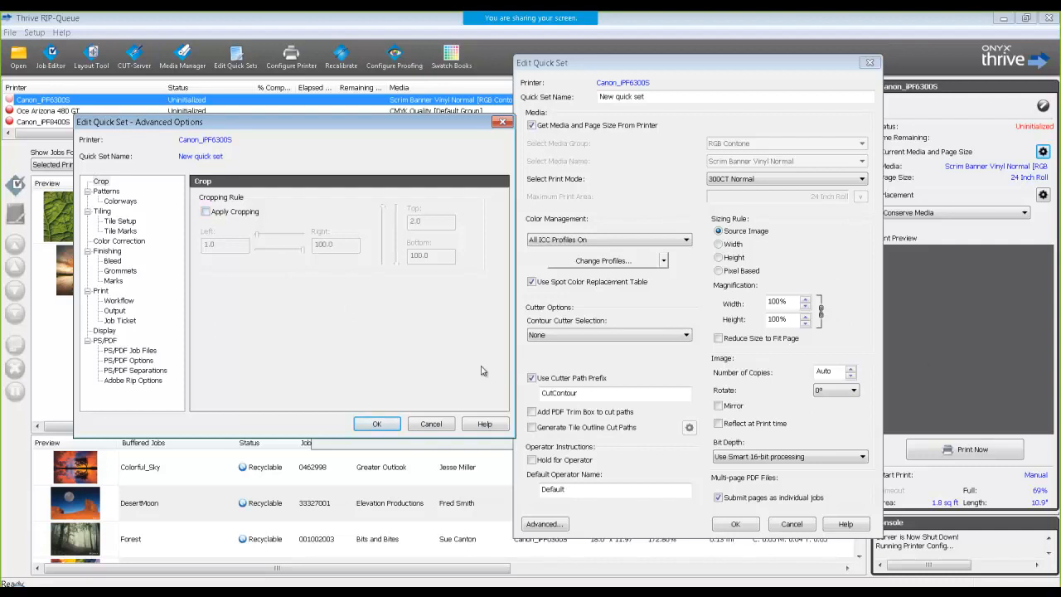
# Try the Apply Cropping and Enable Colorways options of the new quick set, switching each one off again.
pyautogui.click(100, 182)
pyautogui.click(204, 213)
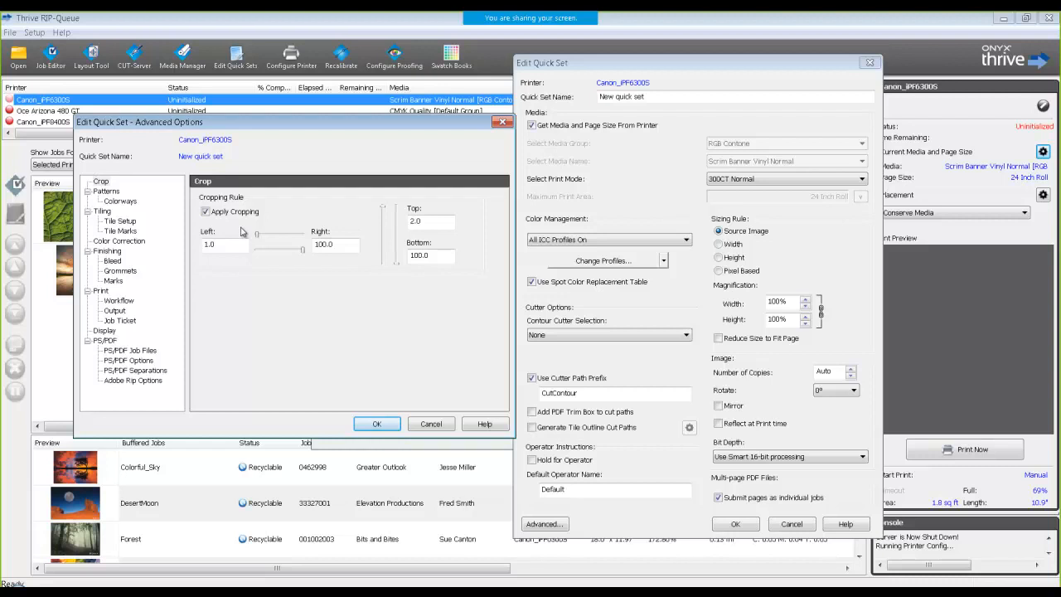
pyautogui.click(206, 212)
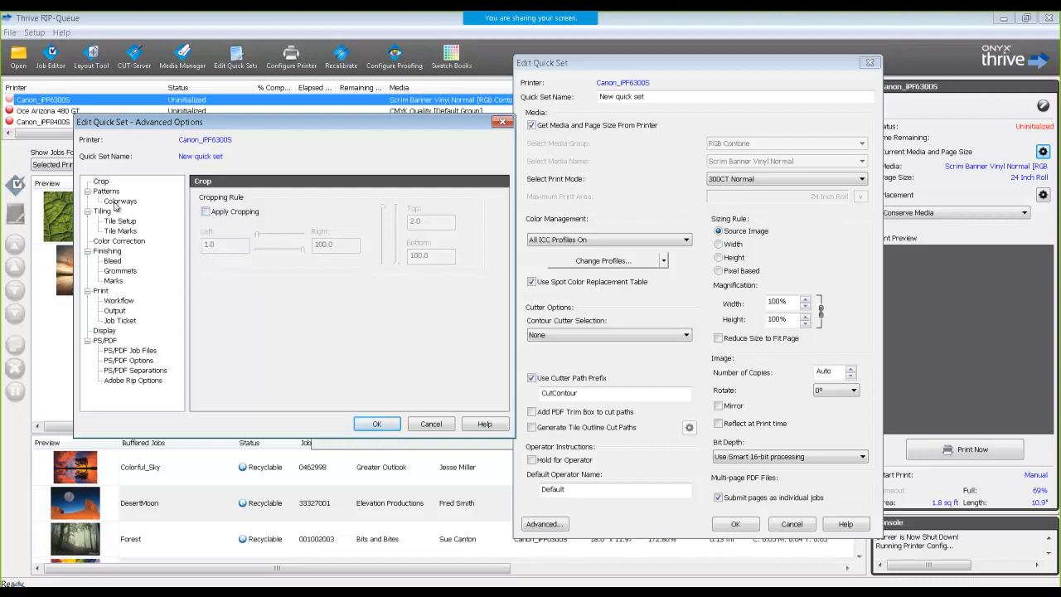
pyautogui.click(120, 201)
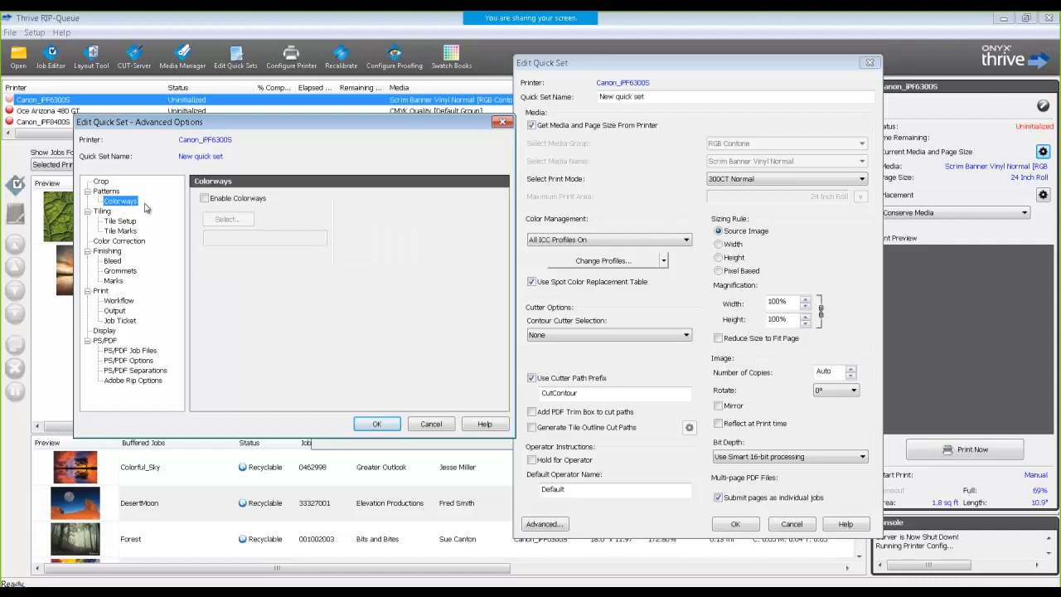
pyautogui.click(204, 199)
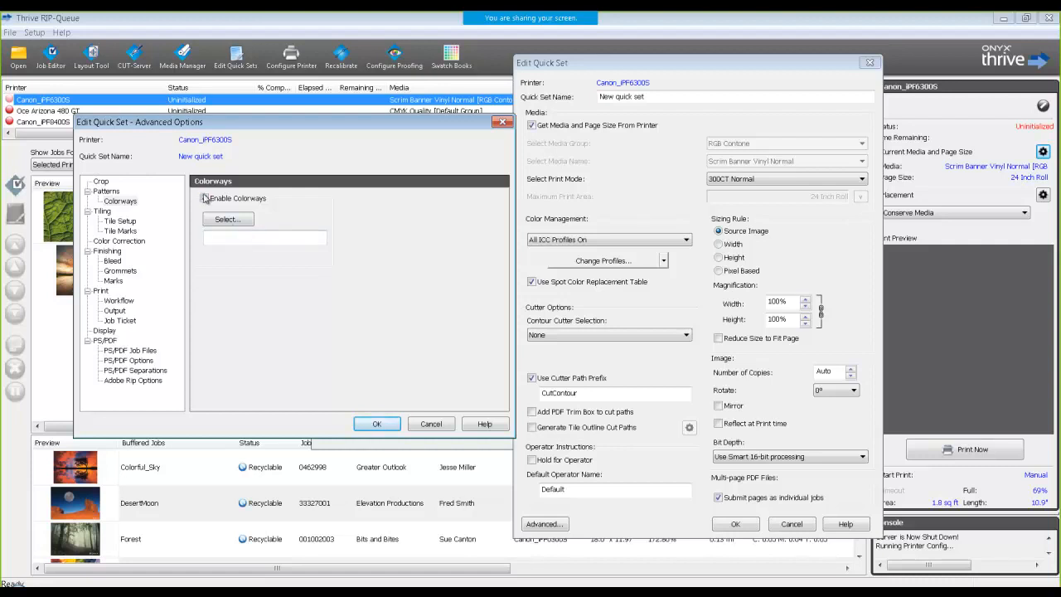
pyautogui.click(205, 199)
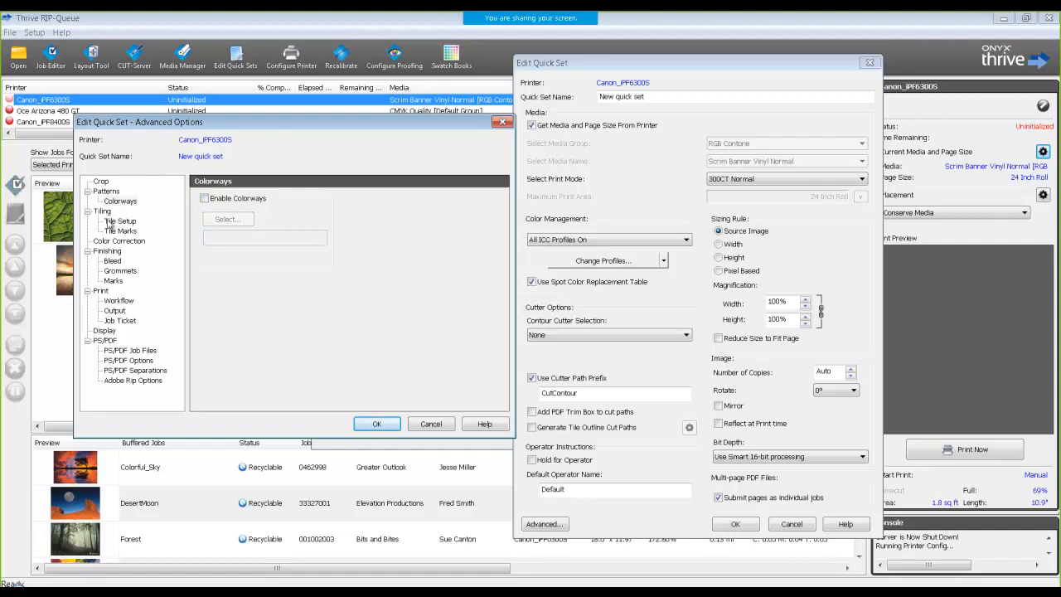
# Enable tiling in the tile setup of the new quick set.
pyautogui.click(120, 222)
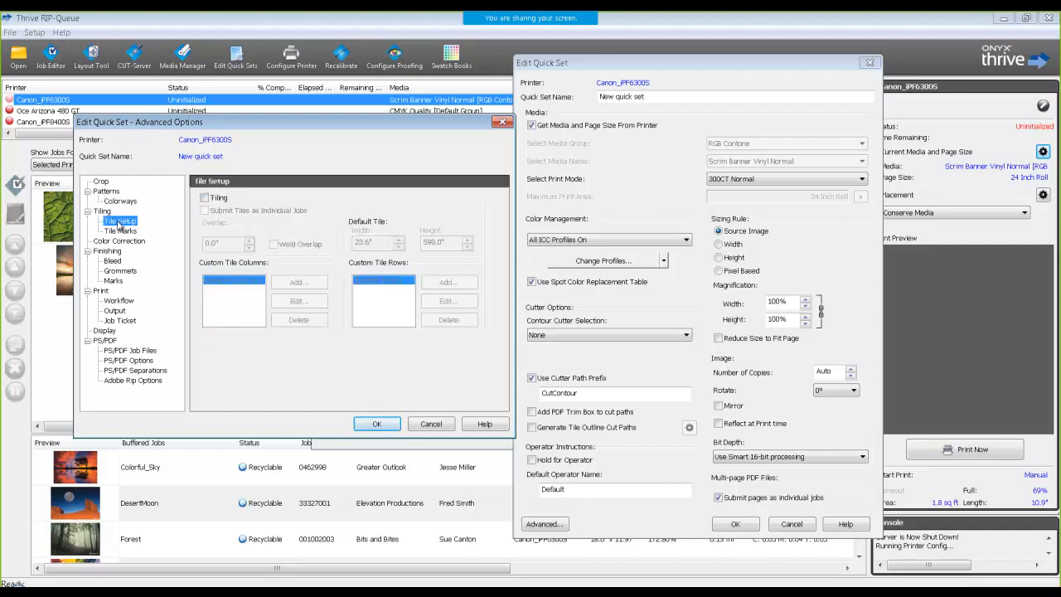
pyautogui.click(205, 199)
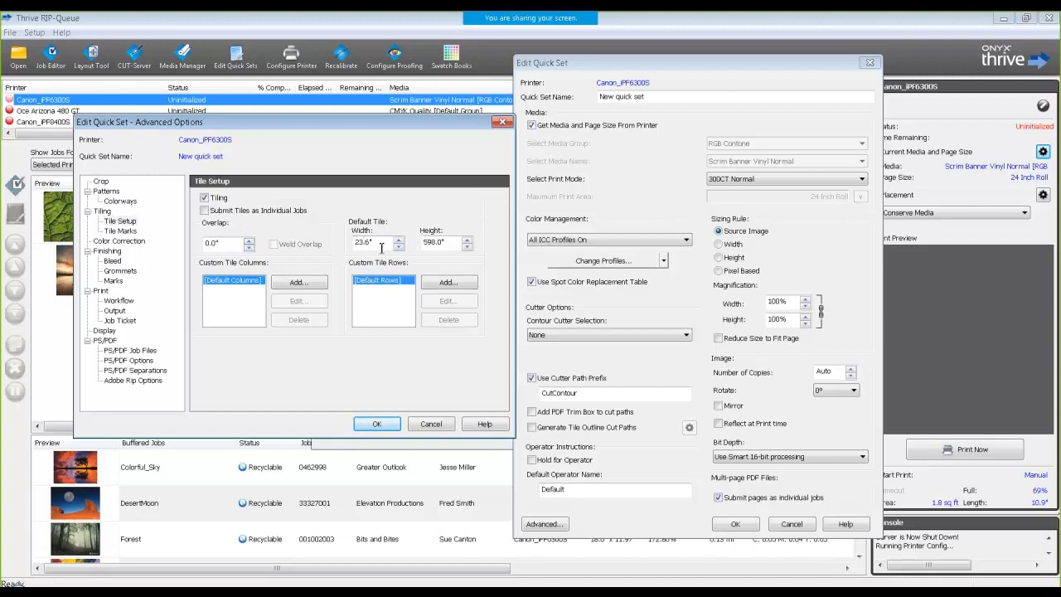
# Switch tiling off for the new quick set, reviewing the tile marks and color correction filter options as well.
pyautogui.click(120, 231)
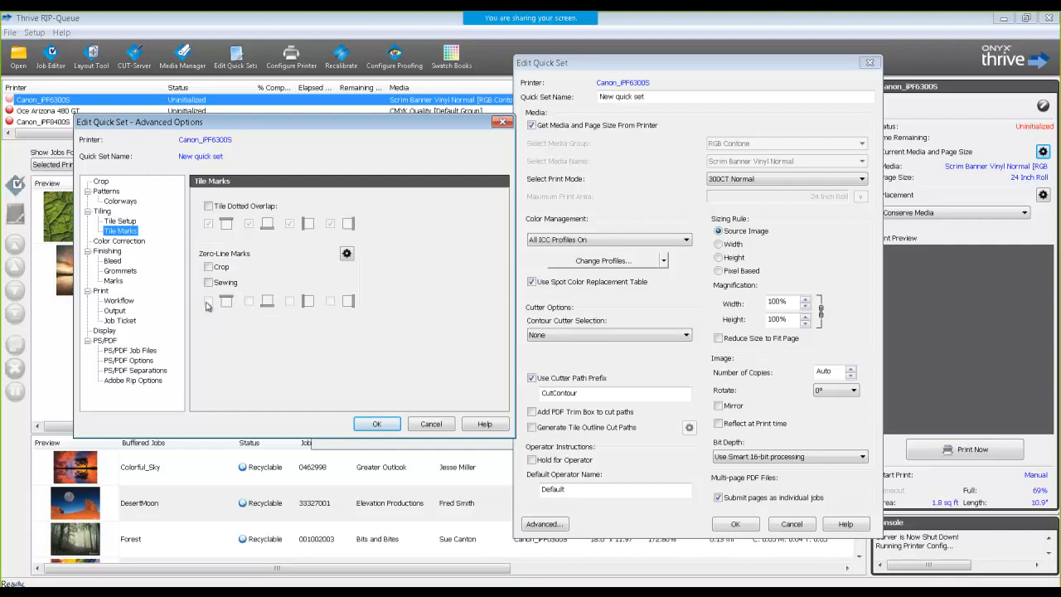
pyautogui.click(123, 220)
pyautogui.click(221, 197)
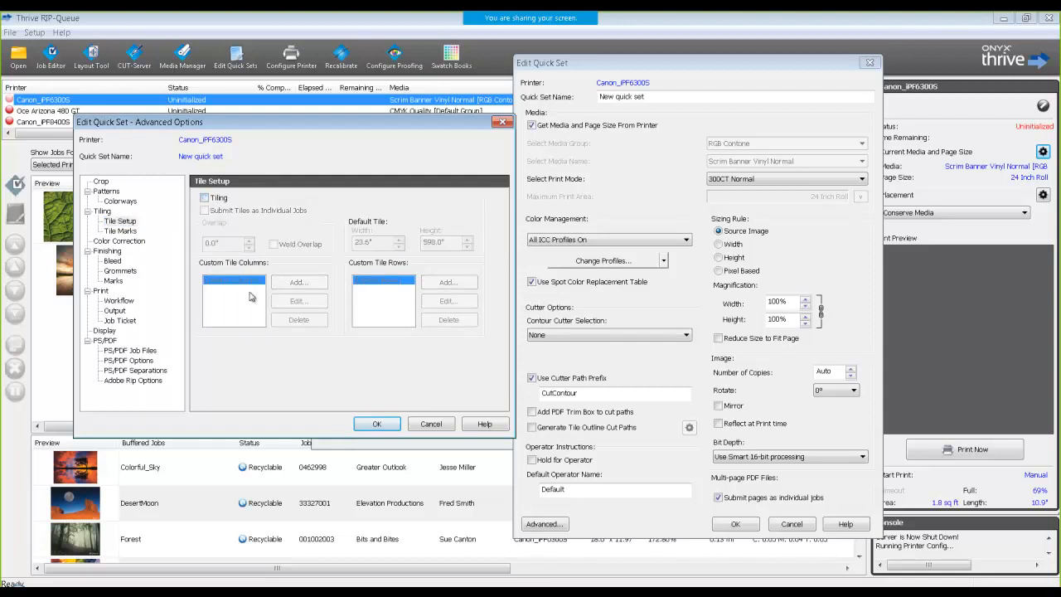
pyautogui.click(116, 241)
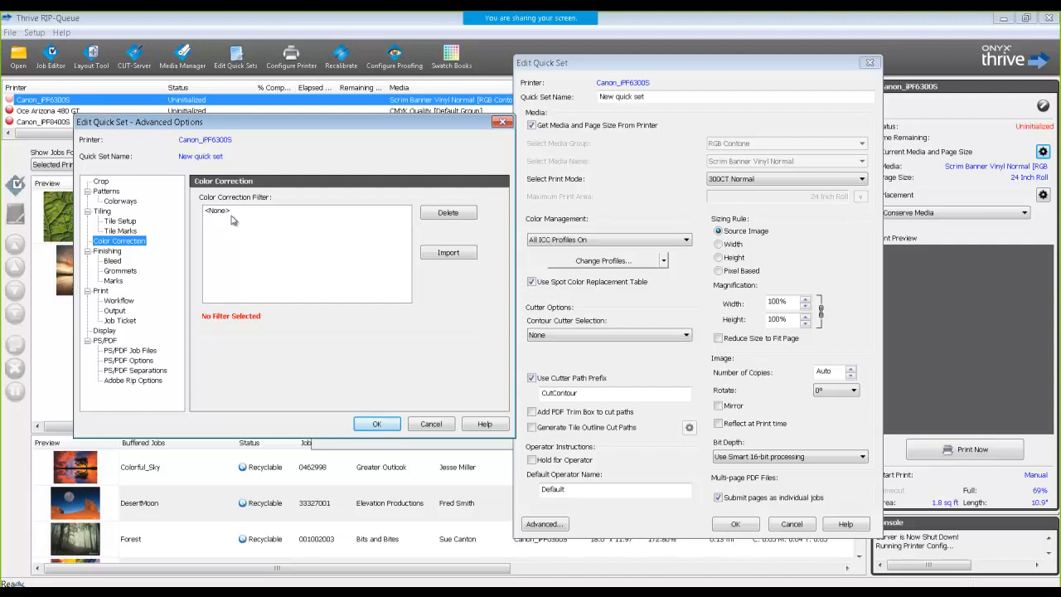
pyautogui.click(120, 220)
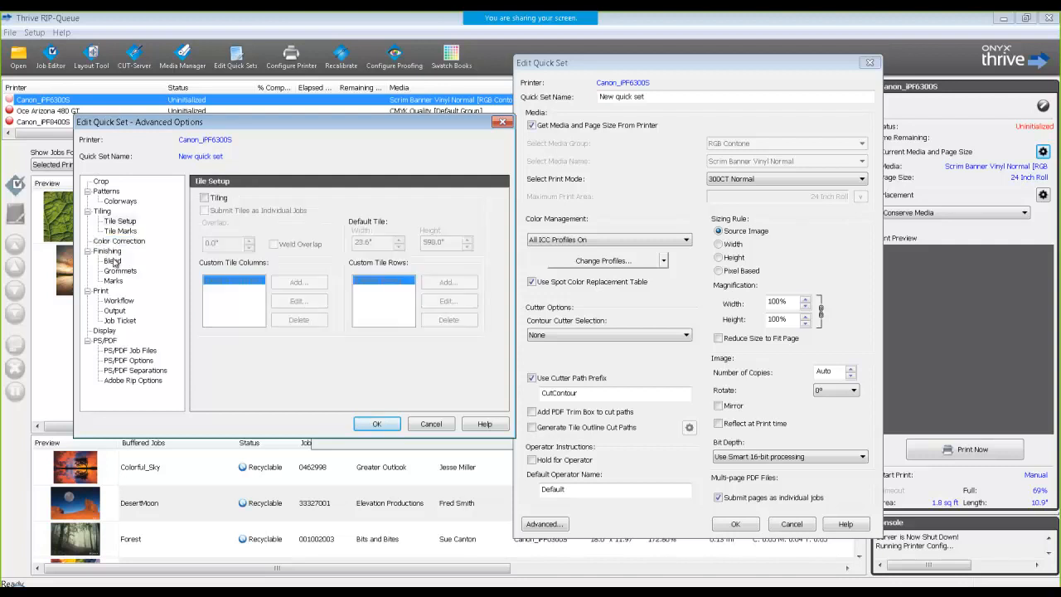
# Try enabling image bleed for the quick set and examine the bleed types, keeping Mirror.
pyautogui.click(113, 262)
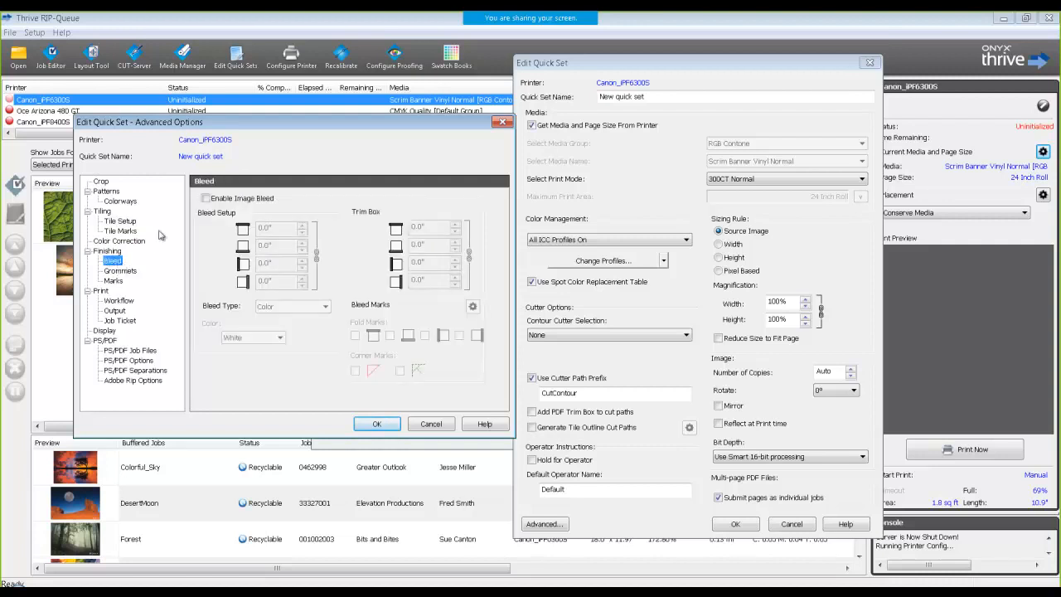
pyautogui.click(206, 199)
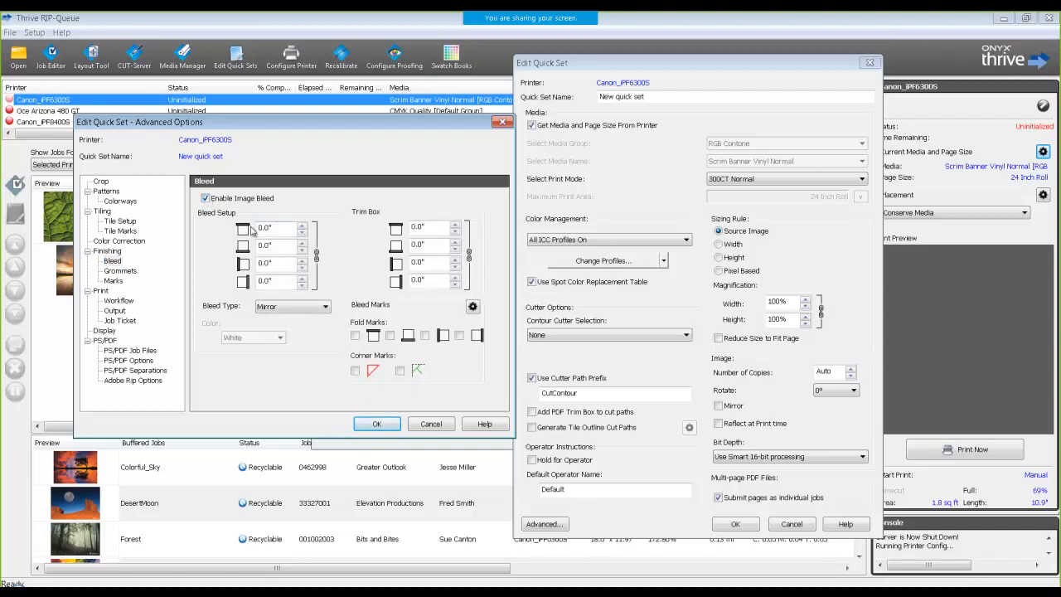
pyautogui.click(290, 308)
pyautogui.click(290, 314)
# Examine the grommet and finishing marks options of the quick set, comparing them with the bleed settings.
pyautogui.click(113, 272)
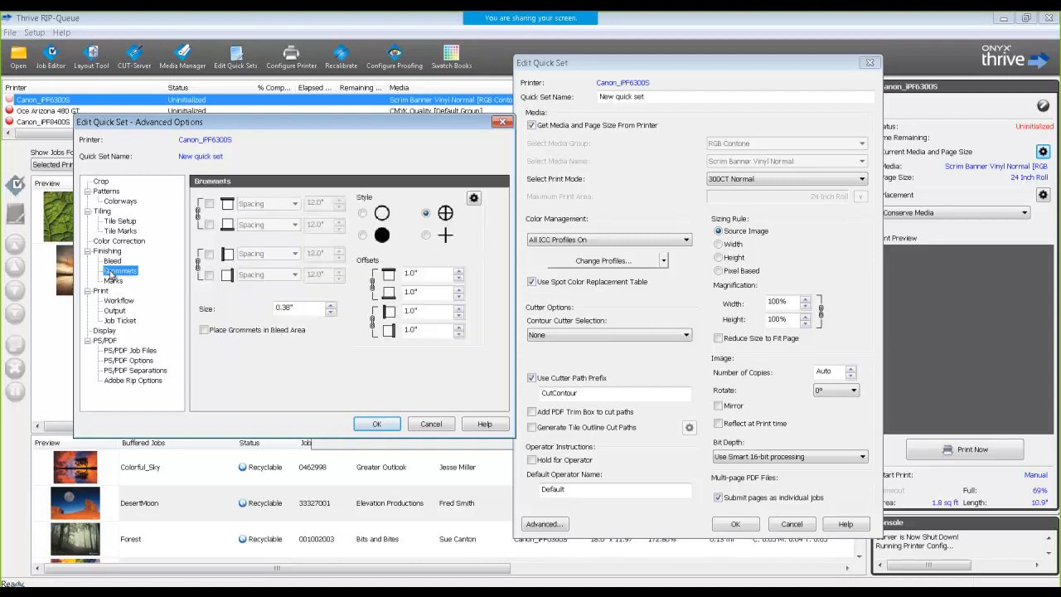
pyautogui.click(113, 280)
pyautogui.click(119, 271)
pyautogui.click(116, 262)
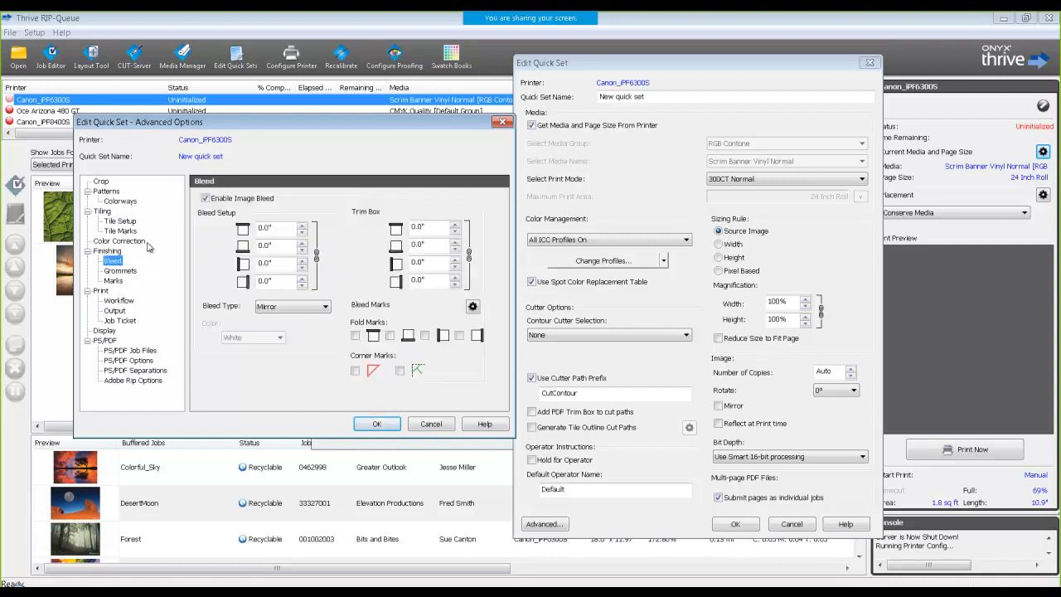
pyautogui.click(116, 281)
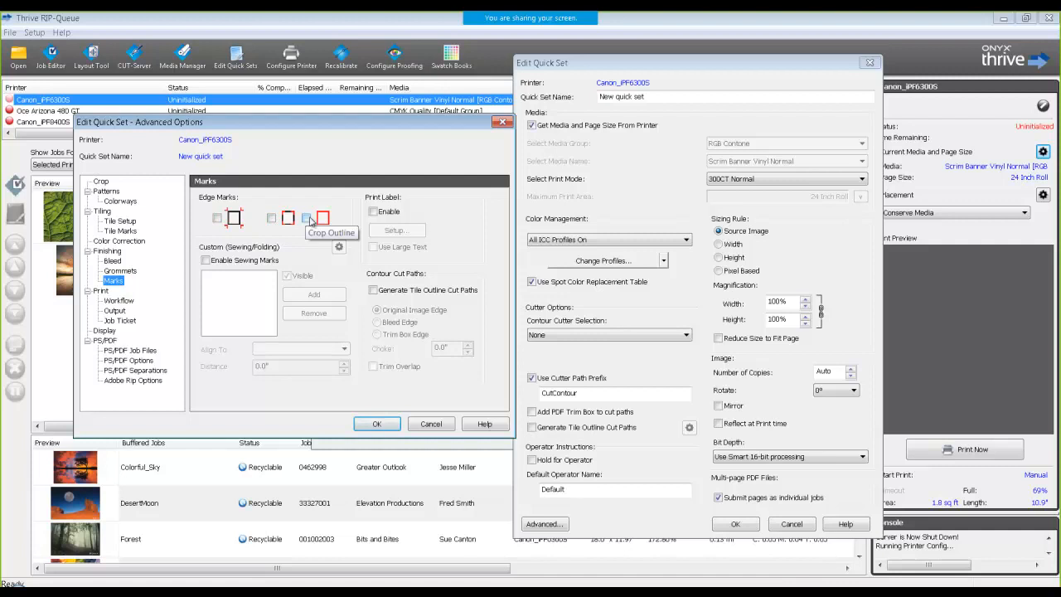
# Try the print label, review its user, job ticket, info, tile/copy, print and date/time contents, and switch it off again.
pyautogui.click(374, 213)
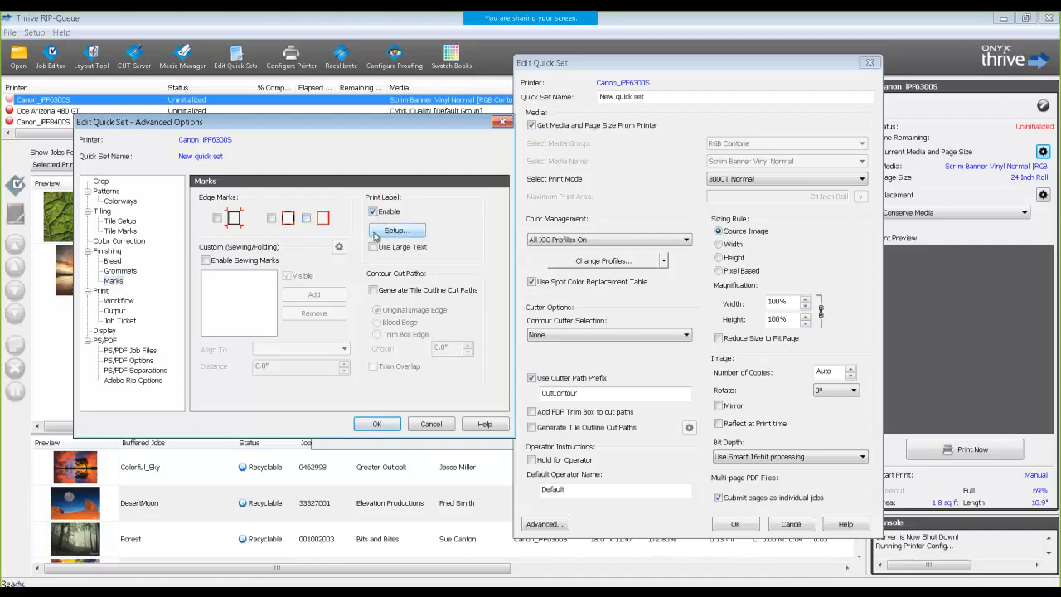
pyautogui.click(393, 231)
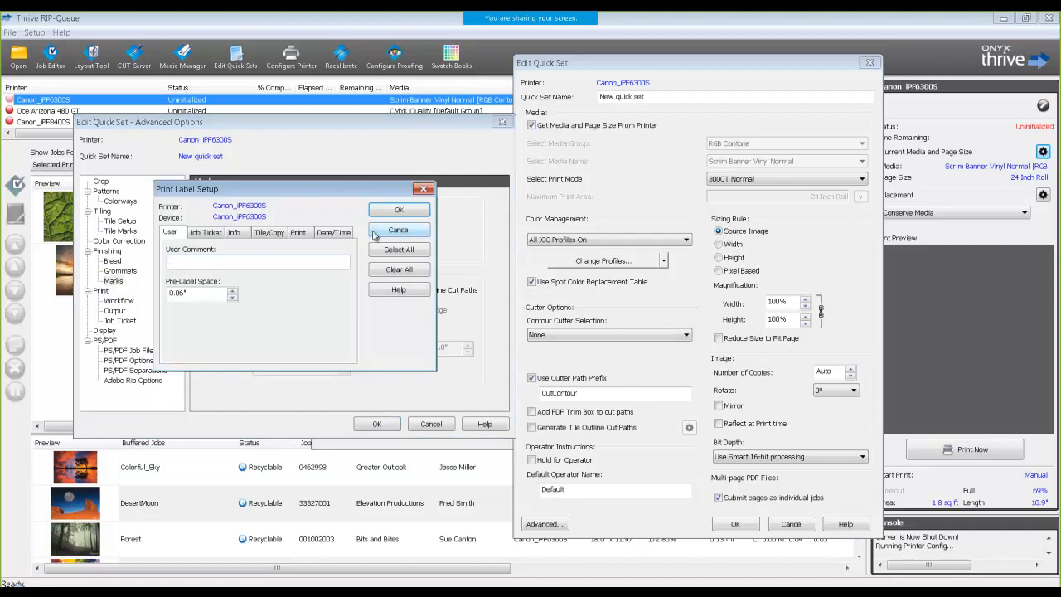
pyautogui.click(198, 234)
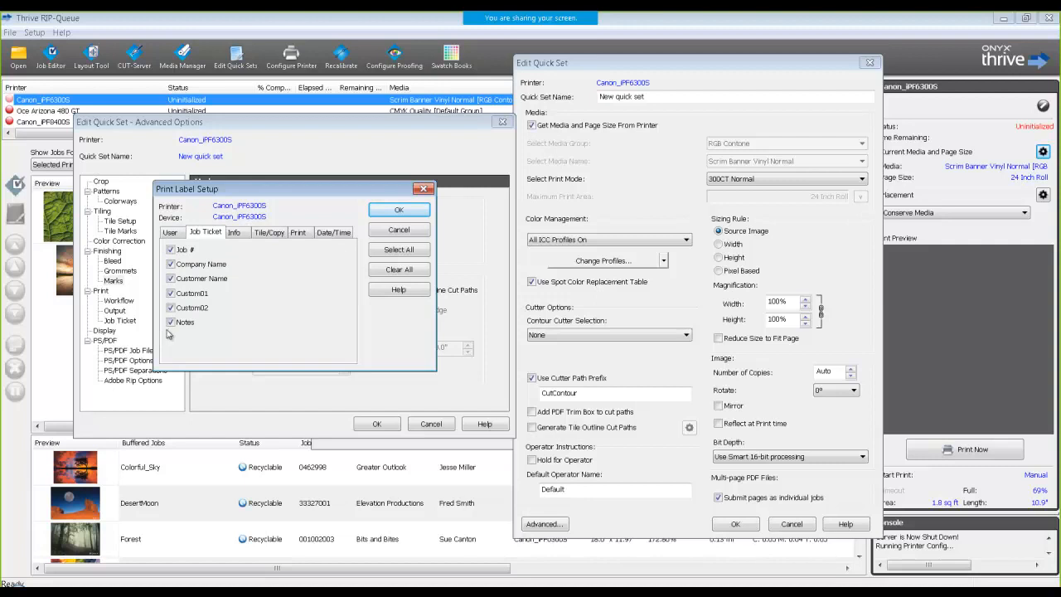
pyautogui.click(234, 233)
pyautogui.click(171, 321)
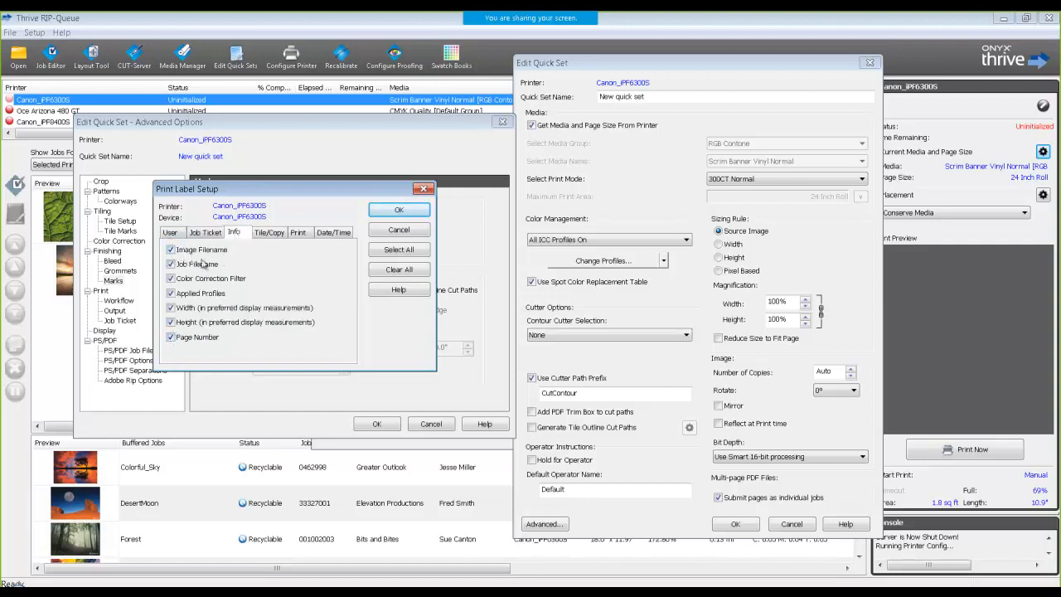
pyautogui.click(278, 237)
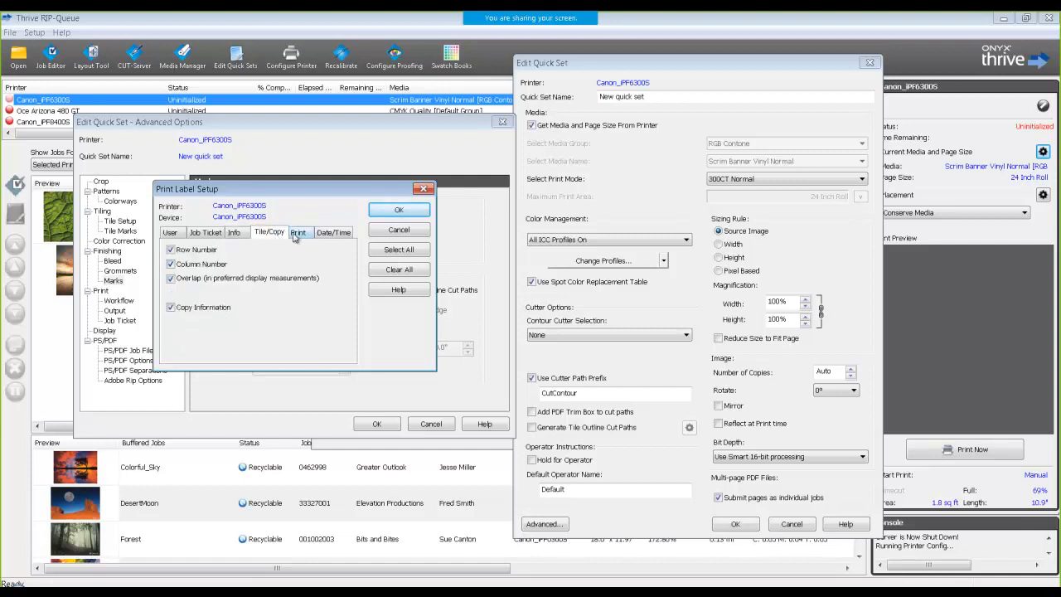
pyautogui.click(297, 235)
pyautogui.click(335, 234)
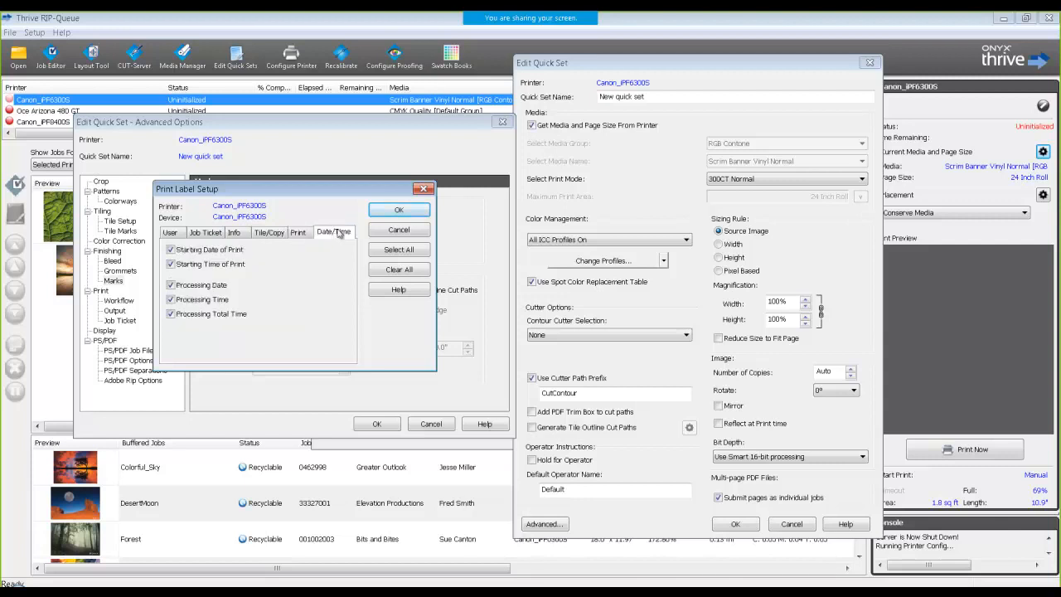
pyautogui.press('Return')
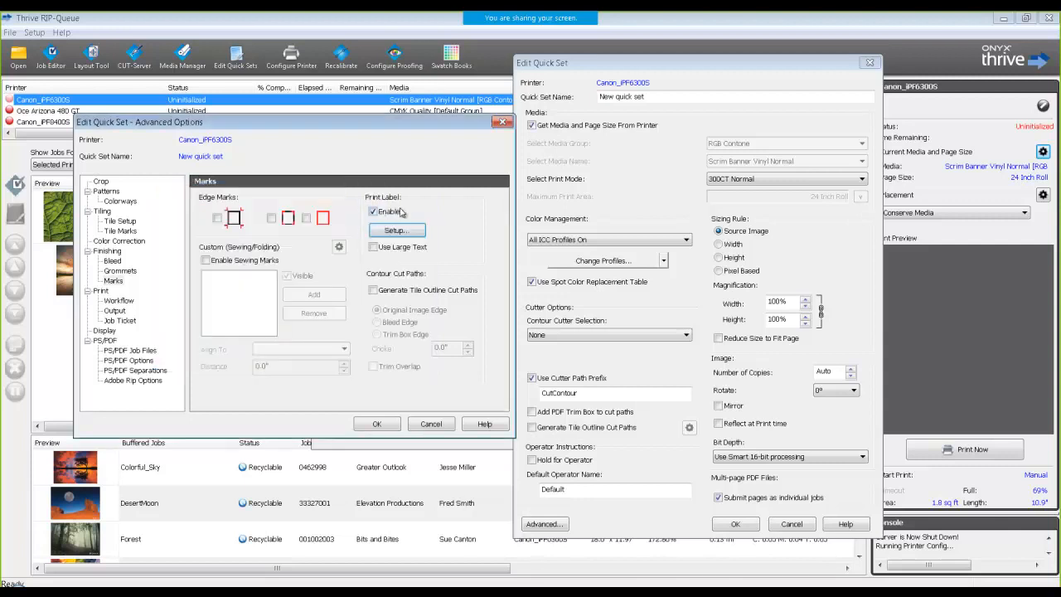
pyautogui.click(373, 212)
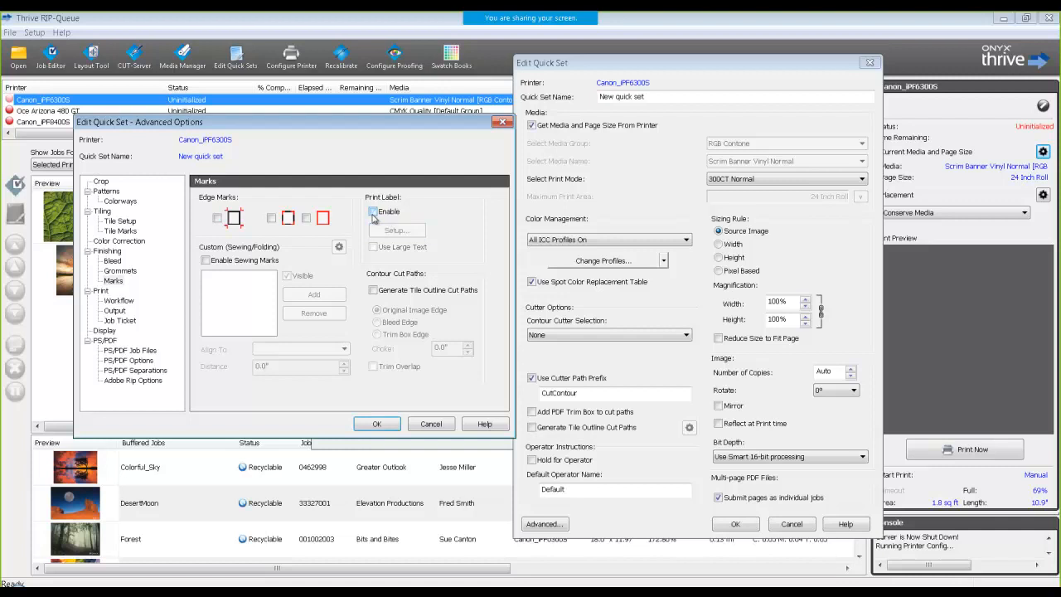
pyautogui.click(373, 213)
# Enable image bleed for the quick set and set the bleed to 1.0" on all four sides.
pyautogui.click(110, 260)
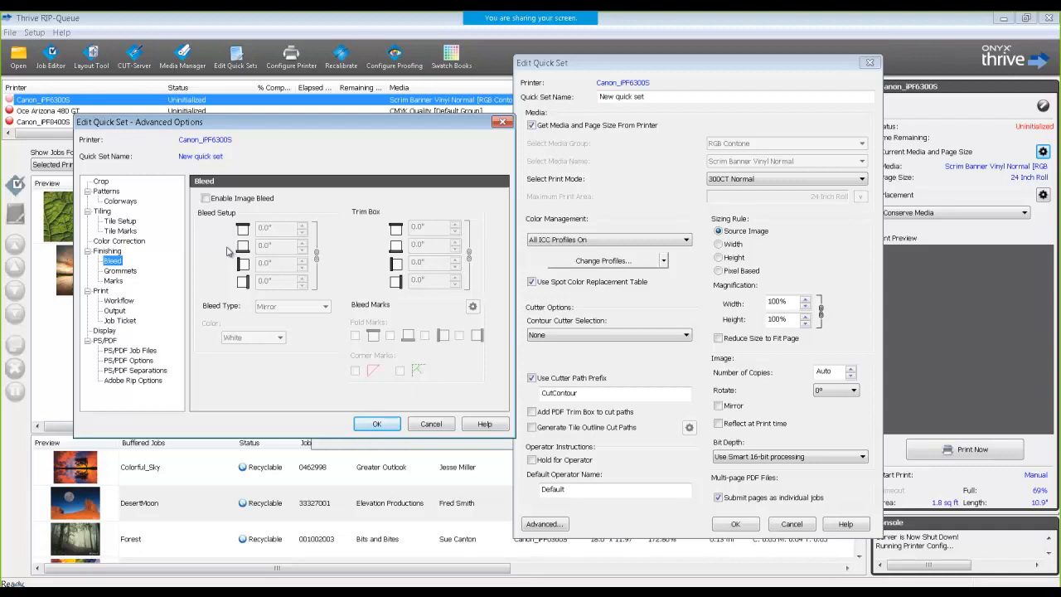
pyautogui.click(205, 198)
pyautogui.moveTo(290, 230); pyautogui.dragTo(253, 231)
pyautogui.write('1')
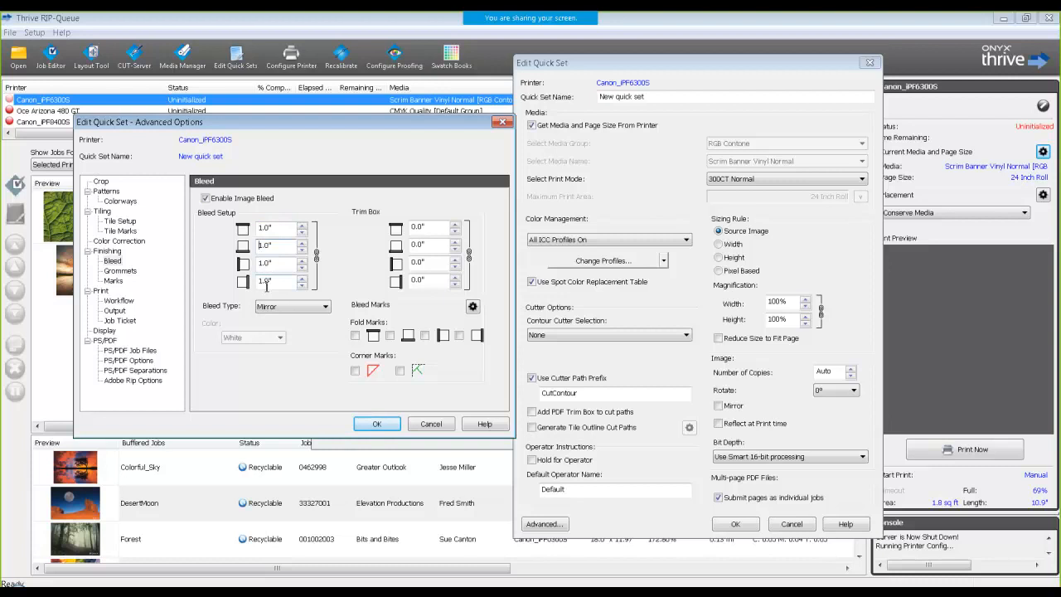
# Try the Duplication and Color bleed types, check the color choices White and First Pixel, and return to Mirror.
pyautogui.click(300, 307)
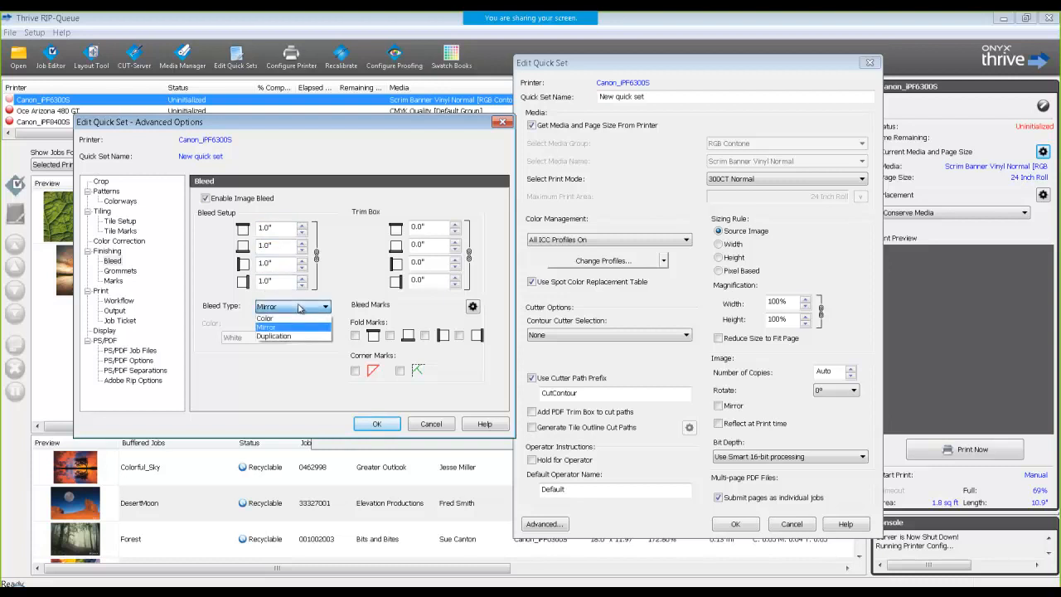
pyautogui.click(304, 328)
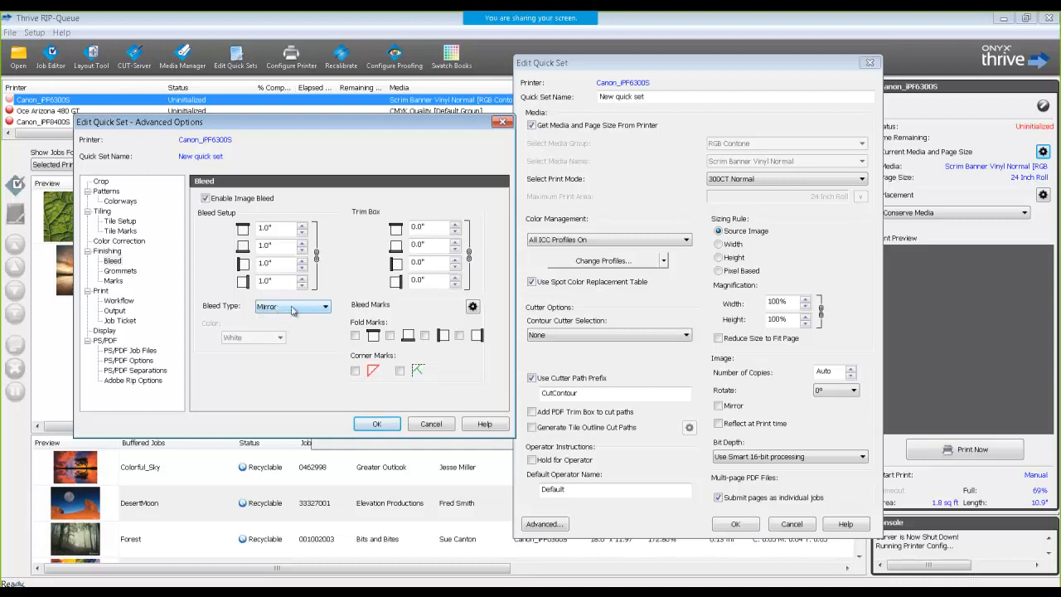
pyautogui.click(291, 308)
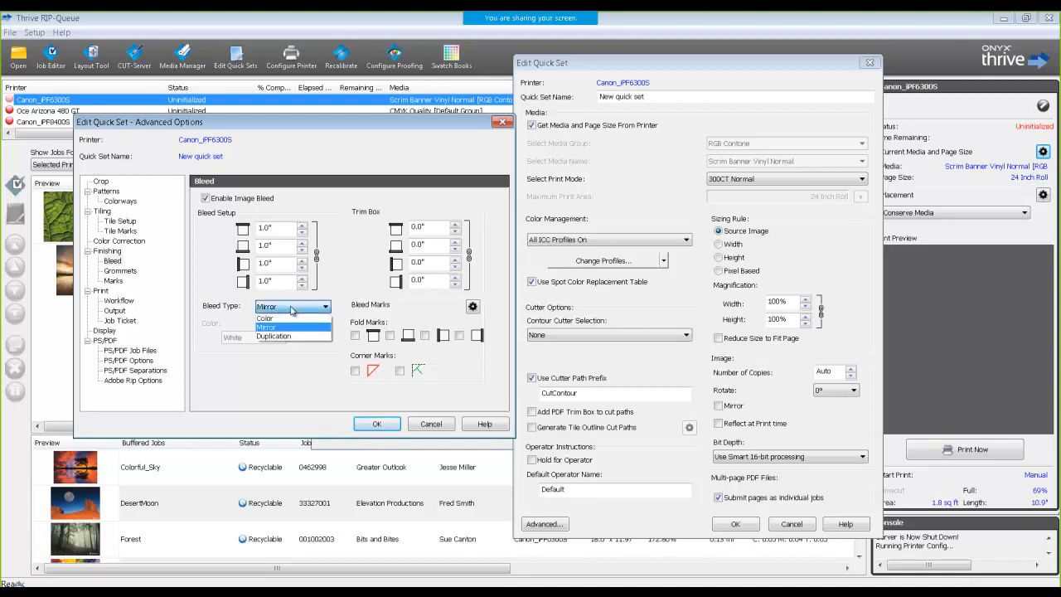
pyautogui.click(291, 336)
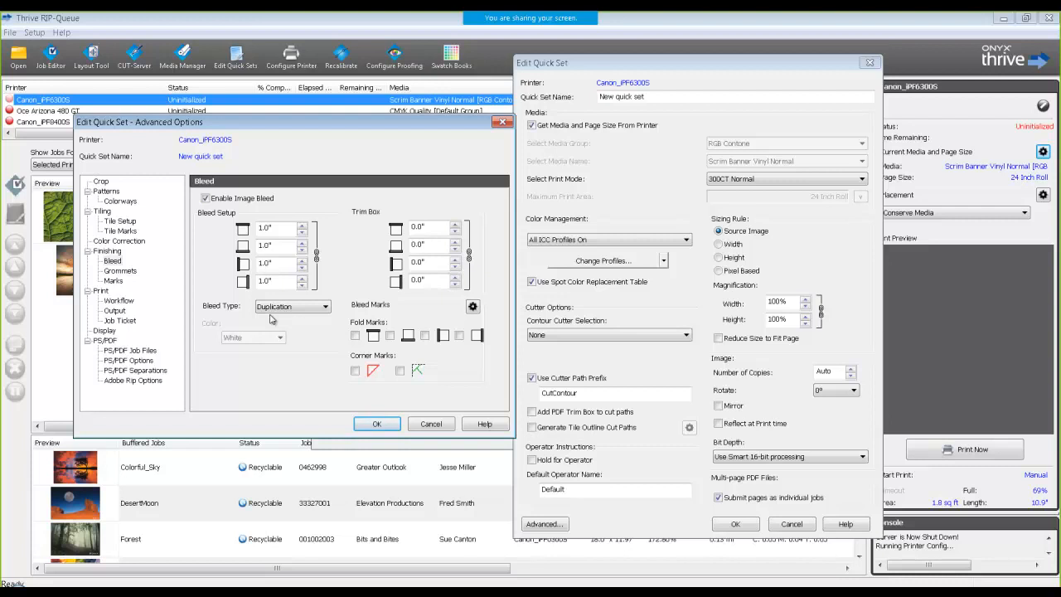
pyautogui.click(277, 310)
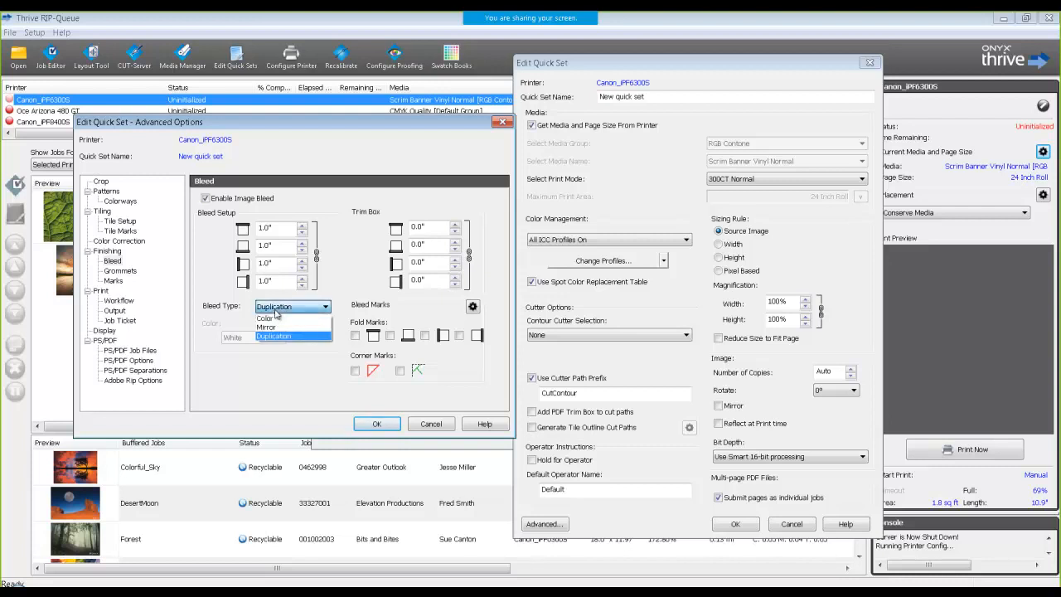
pyautogui.click(276, 320)
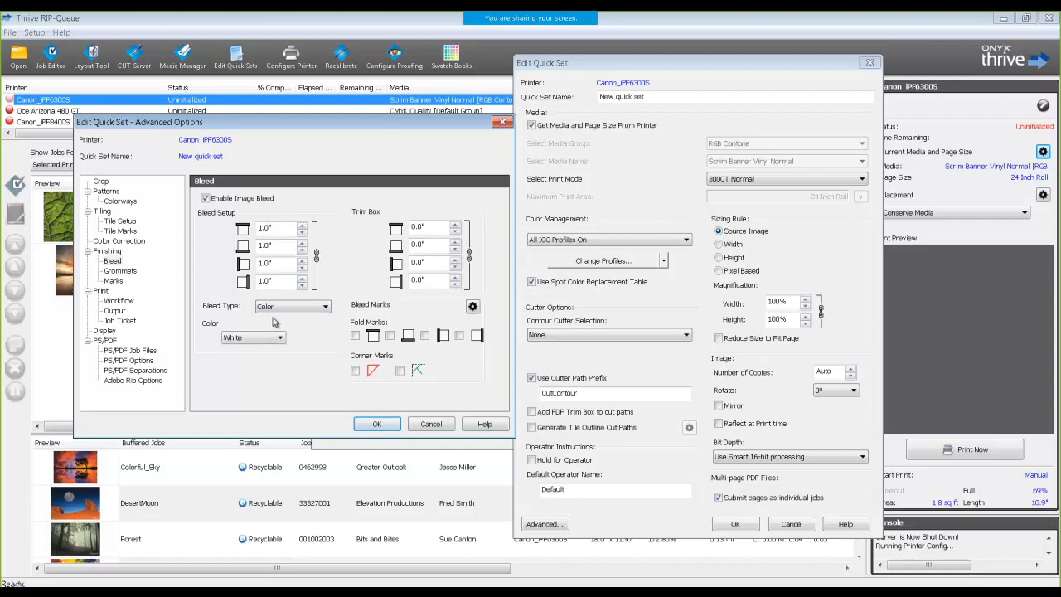
pyautogui.click(250, 337)
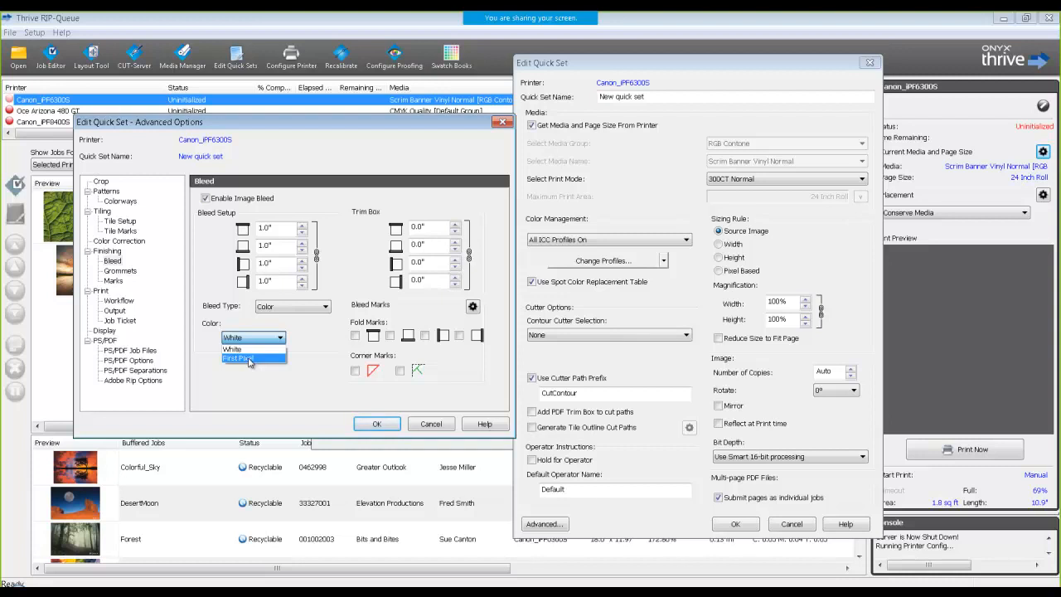
pyautogui.click(252, 336)
pyautogui.click(266, 310)
pyautogui.click(266, 327)
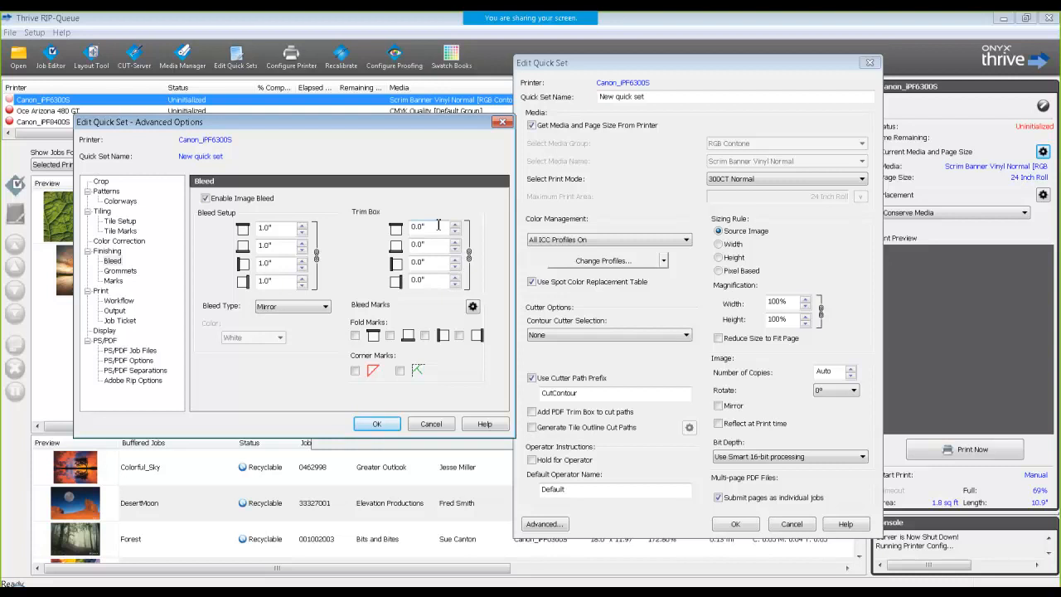
# Set the trim box to 2.0" on all four sides of the image bleed.
pyautogui.moveTo(439, 226); pyautogui.dragTo(397, 229)
pyautogui.write('1')
pyautogui.moveTo(431, 227); pyautogui.dragTo(393, 232)
pyautogui.write('2')
pyautogui.press('Tab')
# Try the four fold marks and both corner marks of the bleed, switching each one off again.
pyautogui.click(356, 335)
pyautogui.click(390, 335)
pyautogui.click(424, 335)
pyautogui.click(460, 335)
pyautogui.click(460, 335)
pyautogui.click(424, 335)
pyautogui.click(390, 335)
pyautogui.click(355, 335)
pyautogui.click(355, 371)
pyautogui.click(355, 371)
pyautogui.click(400, 371)
pyautogui.click(400, 372)
# Switch image bleed off and review the grommet, marks and bleed options of the quick set.
pyautogui.click(205, 198)
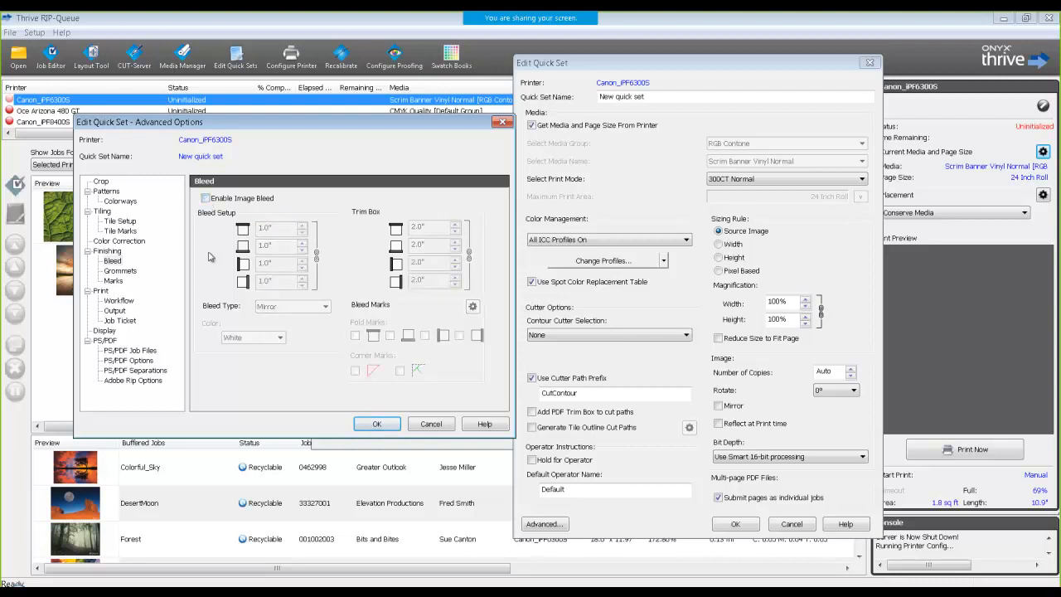
pyautogui.click(116, 271)
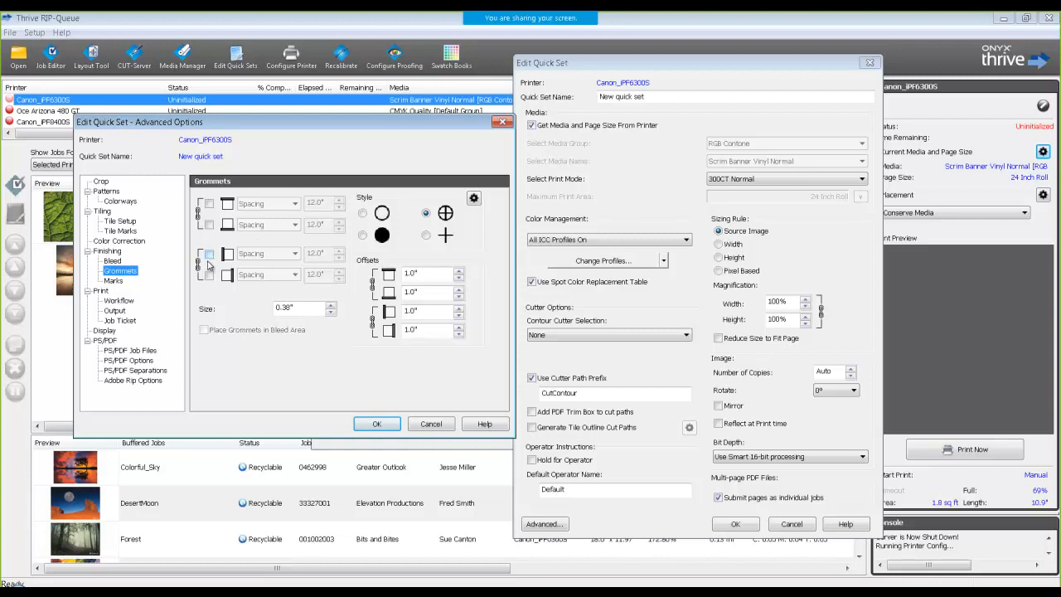
pyautogui.click(113, 281)
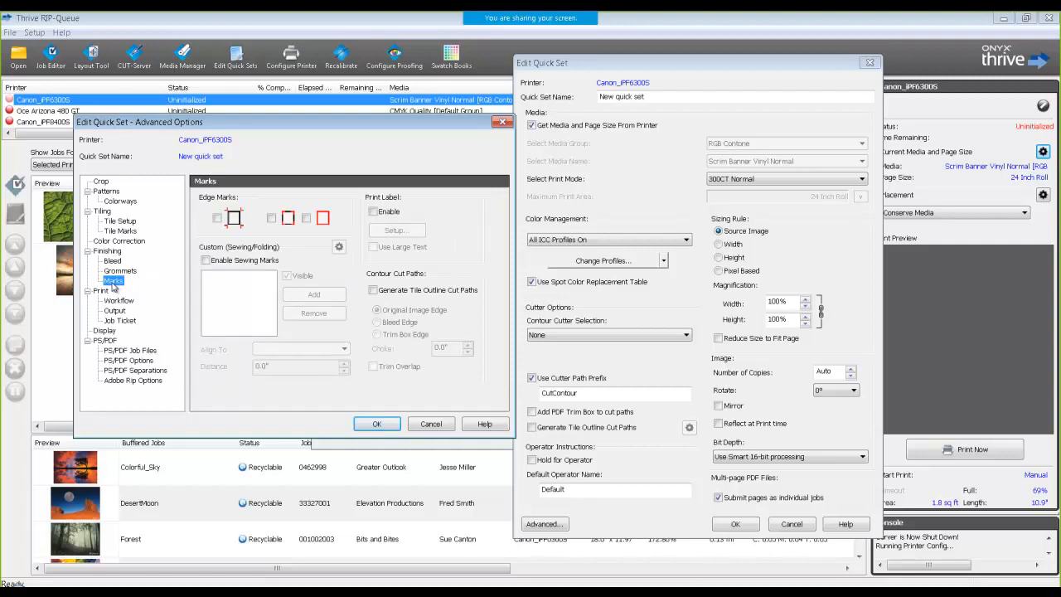
pyautogui.click(116, 262)
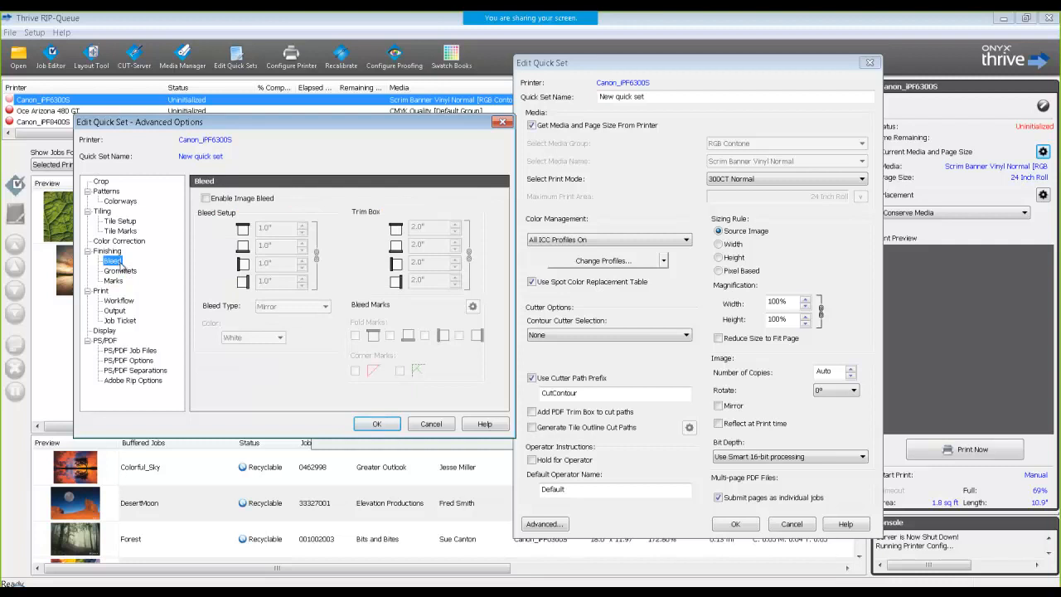
pyautogui.click(125, 271)
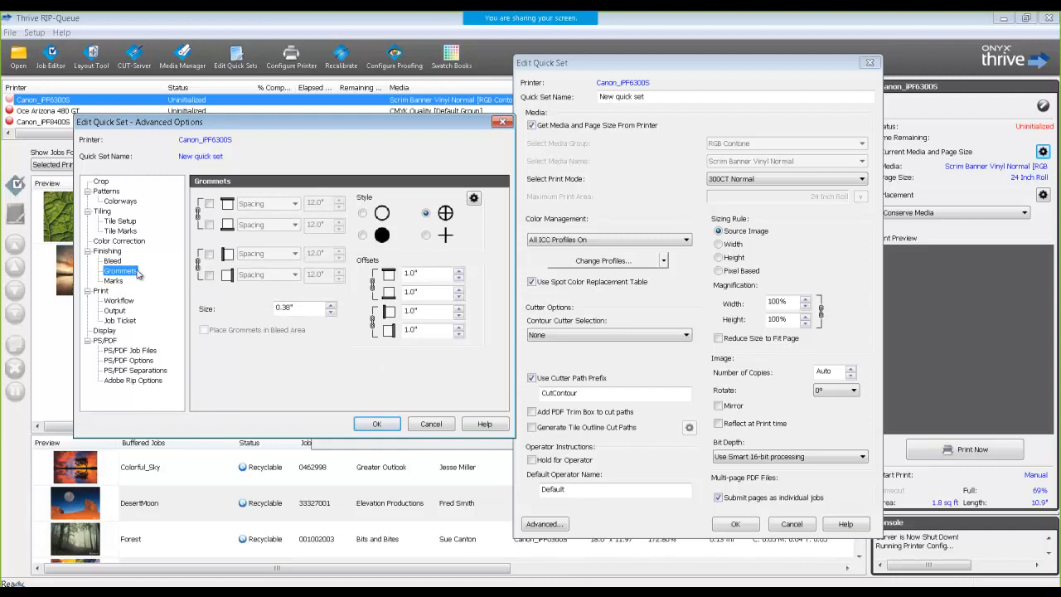
# Enable image bleed again and accept the advanced options of the new quick set.
pyautogui.click(116, 262)
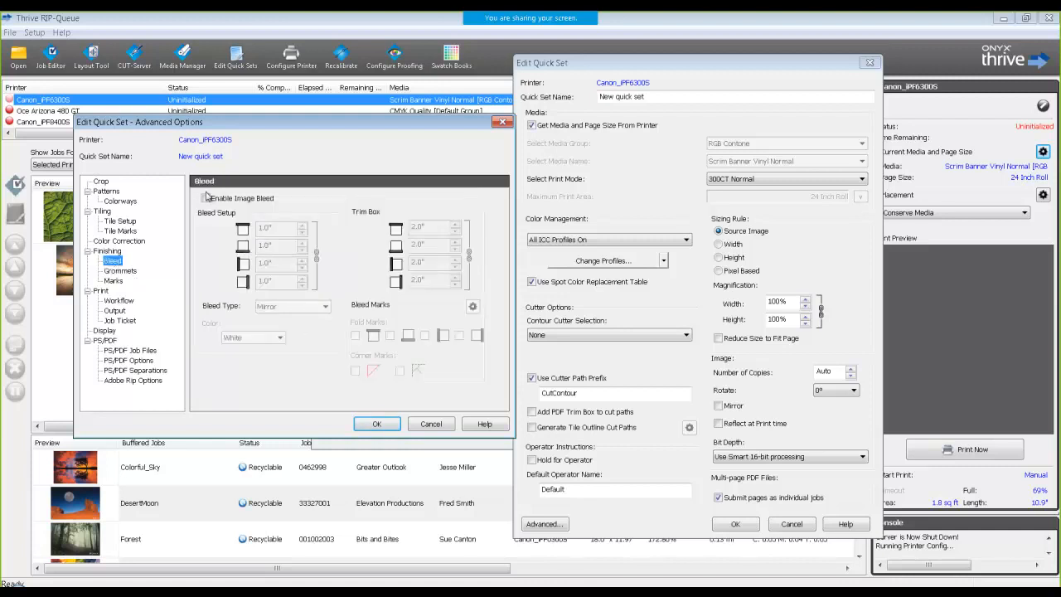
pyautogui.click(205, 198)
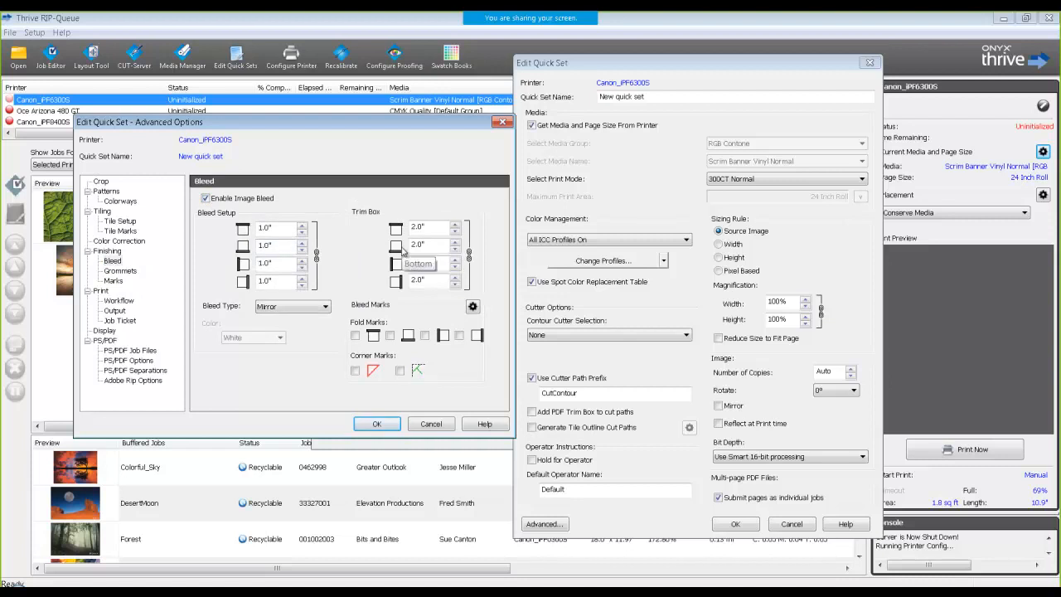
pyautogui.click(384, 424)
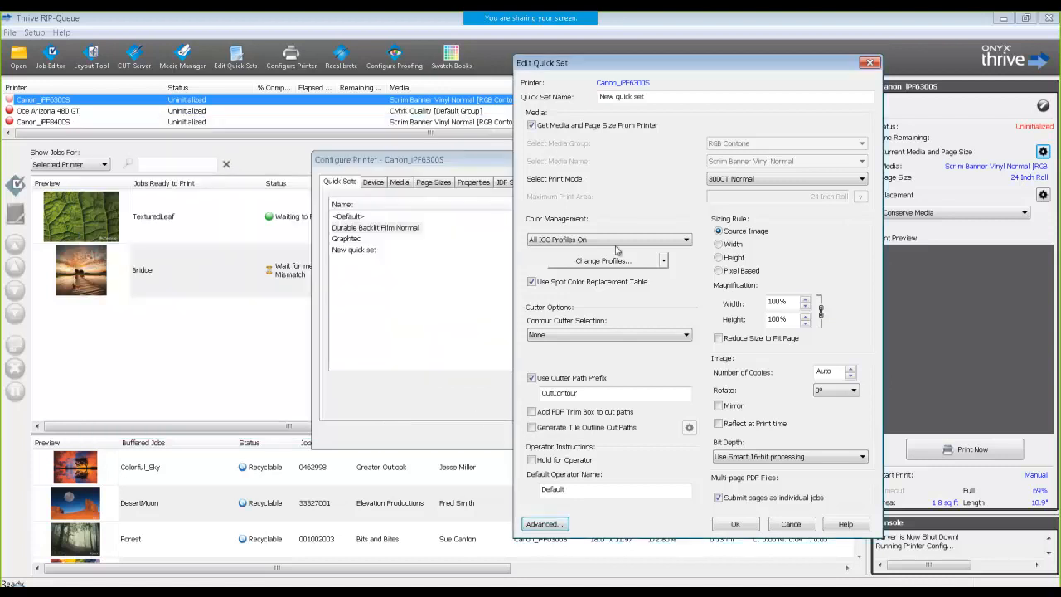
# Name the new quick set Full Canvas Wrap and save it.
pyautogui.moveTo(652, 97); pyautogui.dragTo(588, 100)
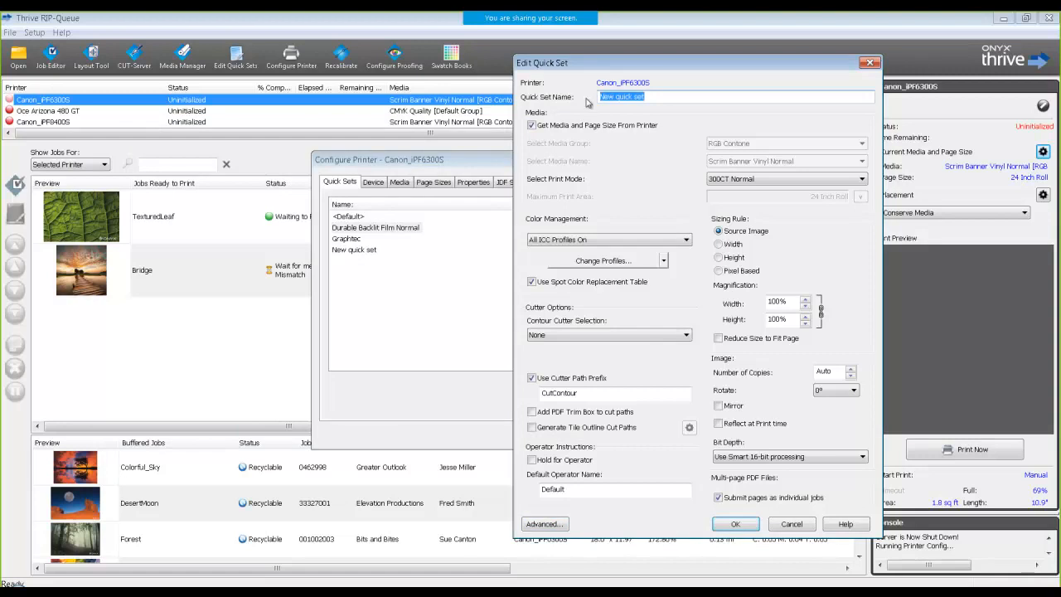
pyautogui.write('Full Canvas Wrap')
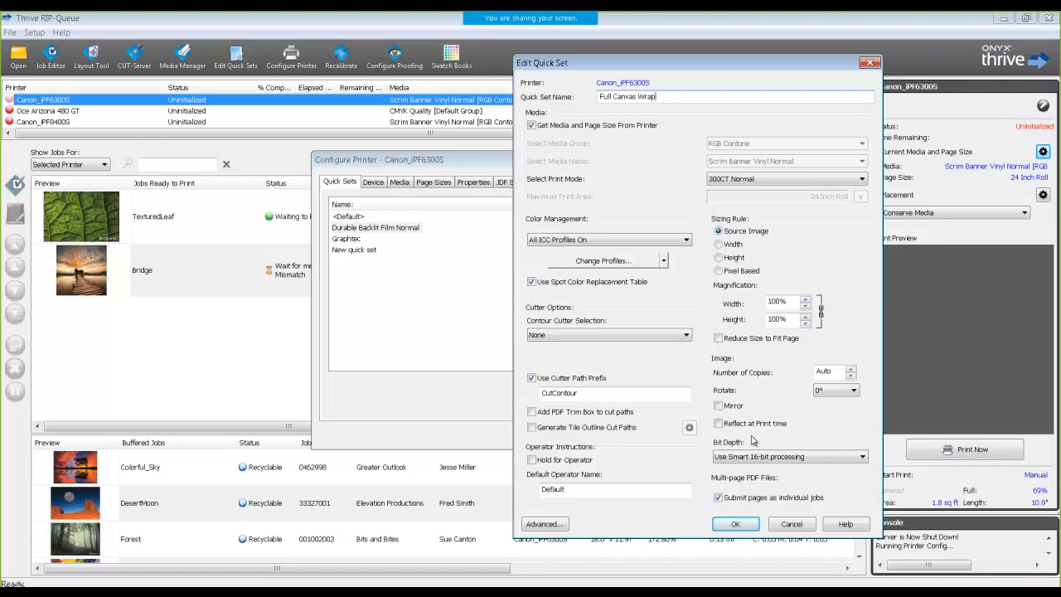
pyautogui.click(735, 524)
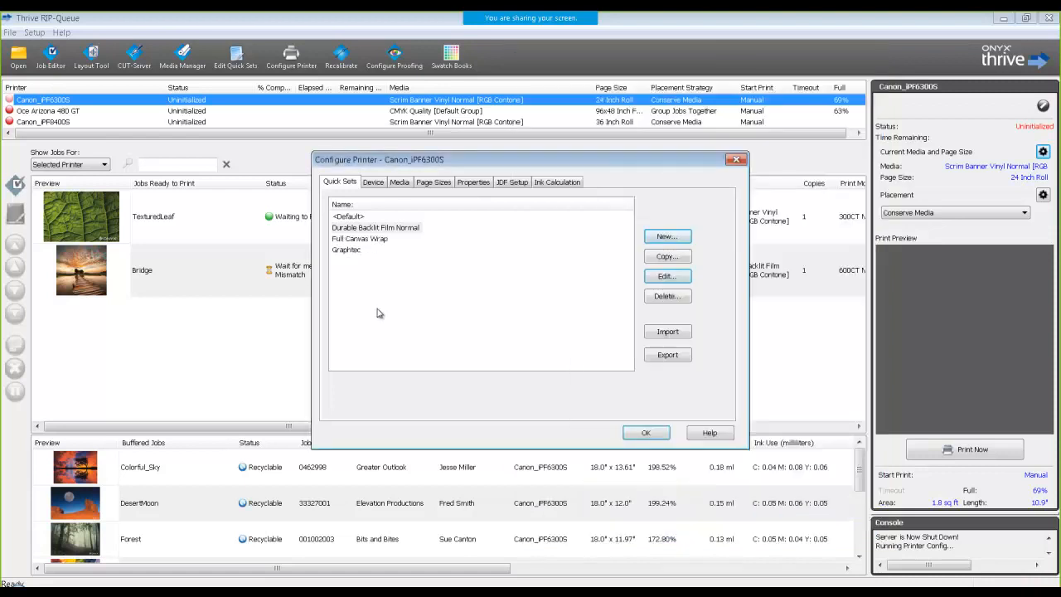
# Create another quick set with linked top and bottom grommets placed by quantity, 4 per edge, and accept the advanced options.
pyautogui.click(659, 241)
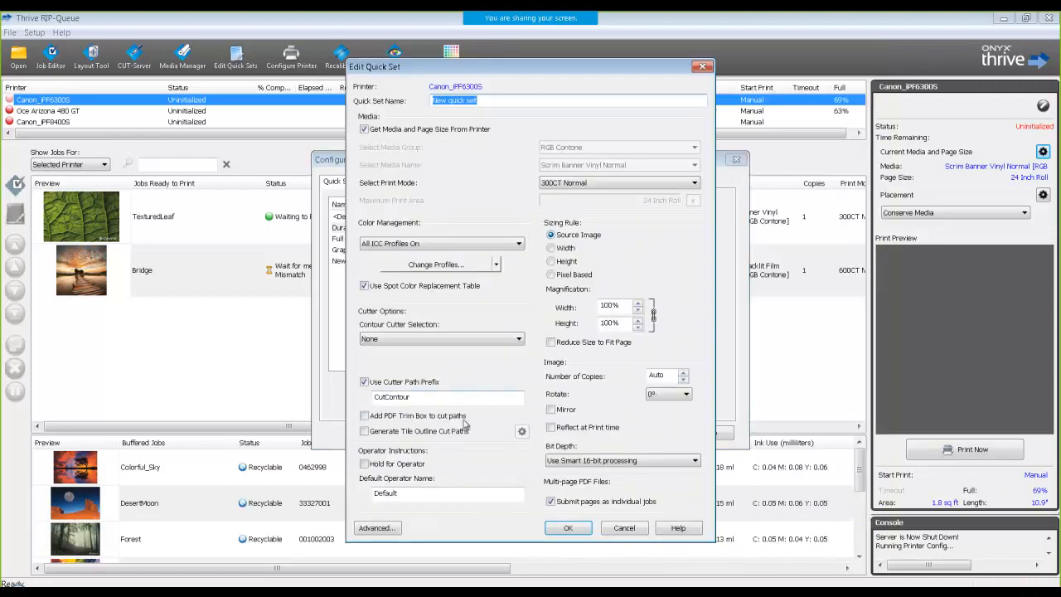
pyautogui.click(378, 528)
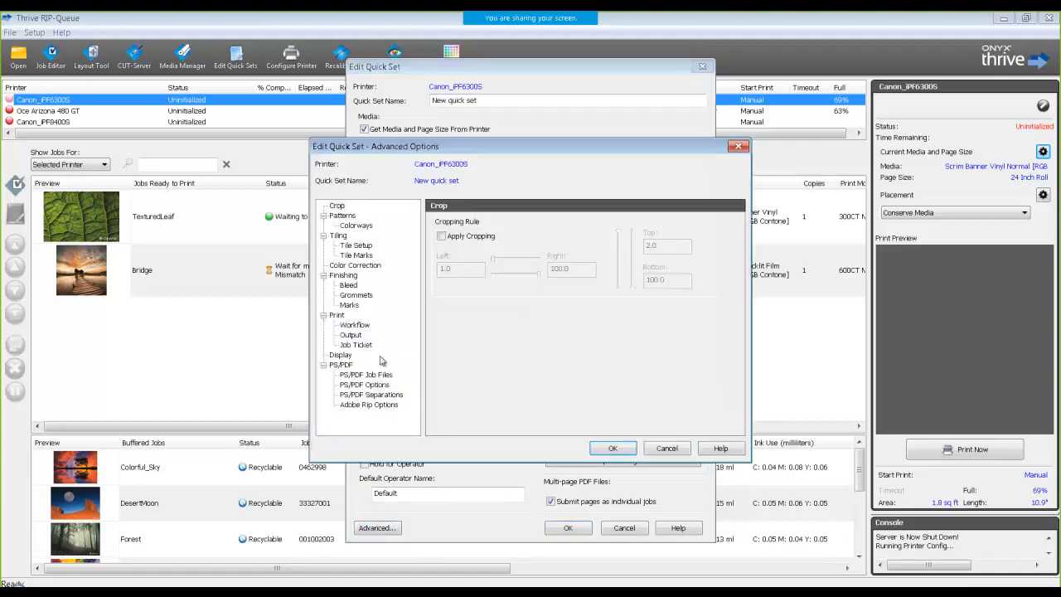
pyautogui.click(365, 296)
pyautogui.click(445, 228)
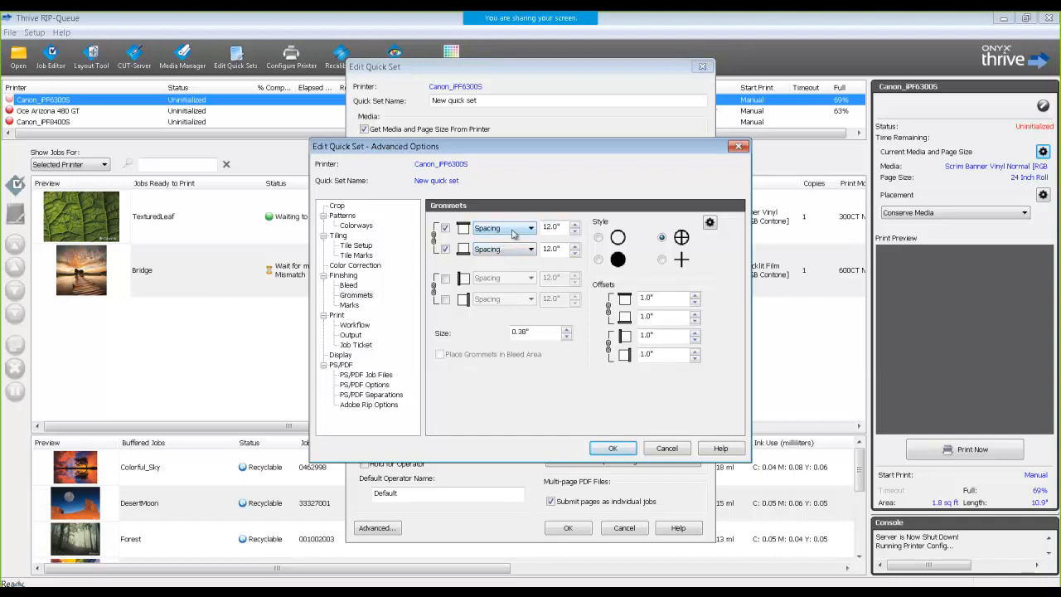
pyautogui.click(512, 235)
pyautogui.click(514, 250)
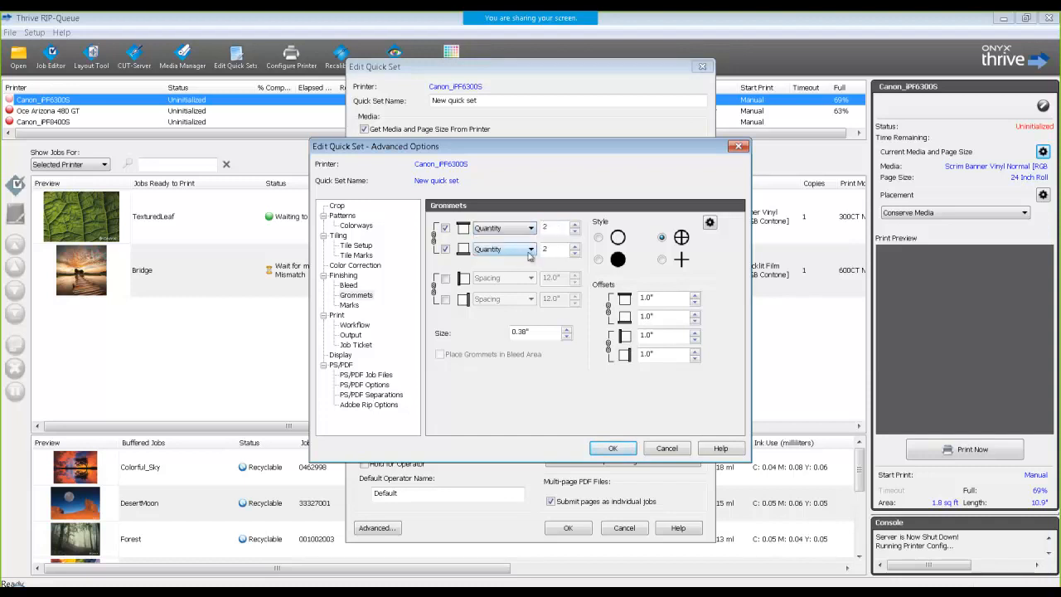
pyautogui.click(574, 226)
pyautogui.click(574, 226)
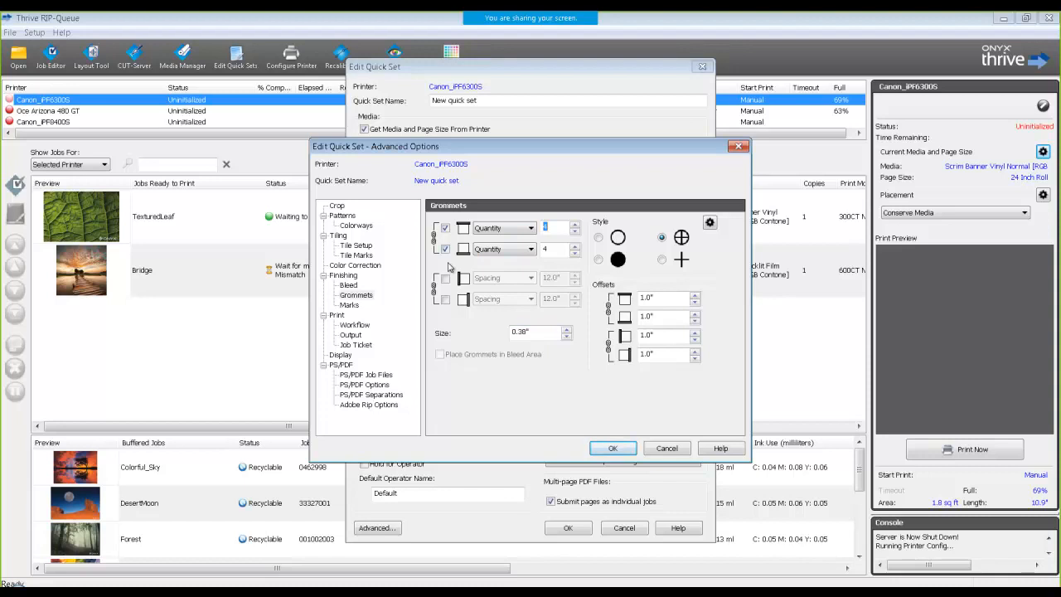
pyautogui.click(595, 448)
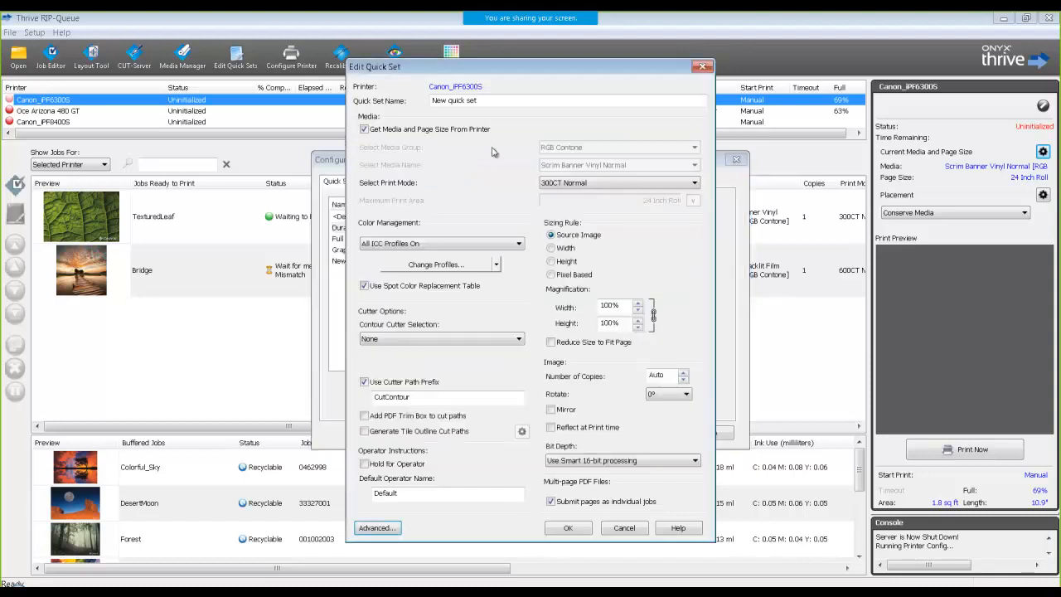
# Name the grommet quick set Banner with Grommets, save it and close the printer configuration.
pyautogui.moveTo(495, 100); pyautogui.dragTo(412, 102)
pyautogui.write('Banner with Grommets')
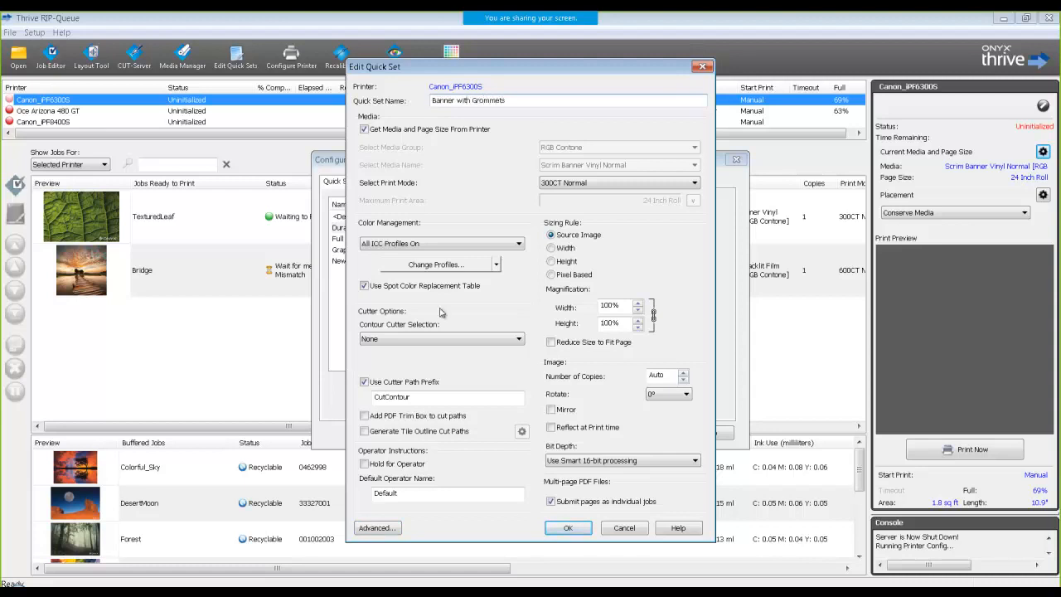
pyautogui.click(568, 529)
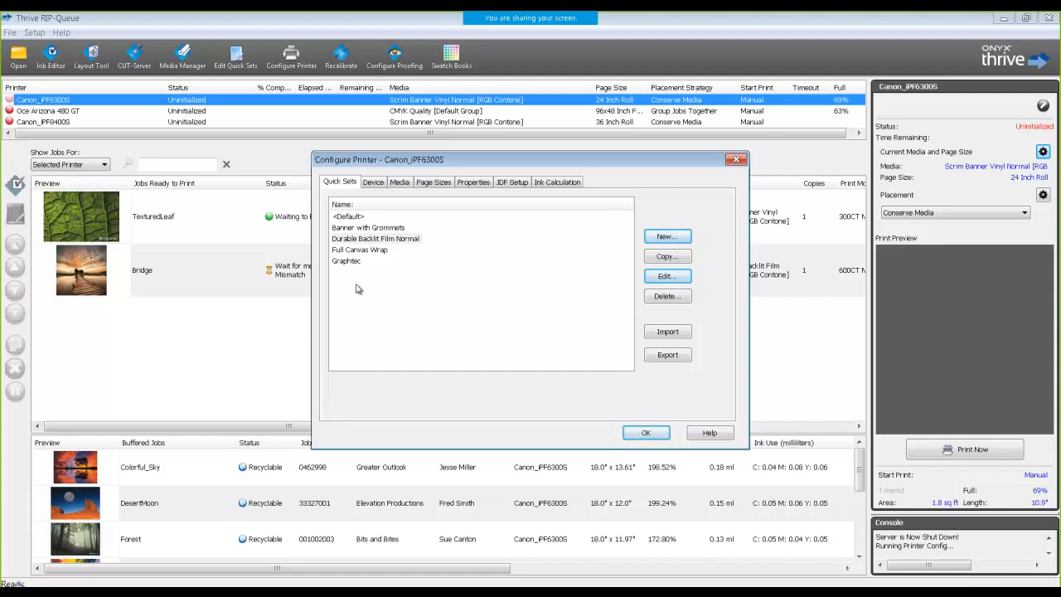
pyautogui.click(643, 432)
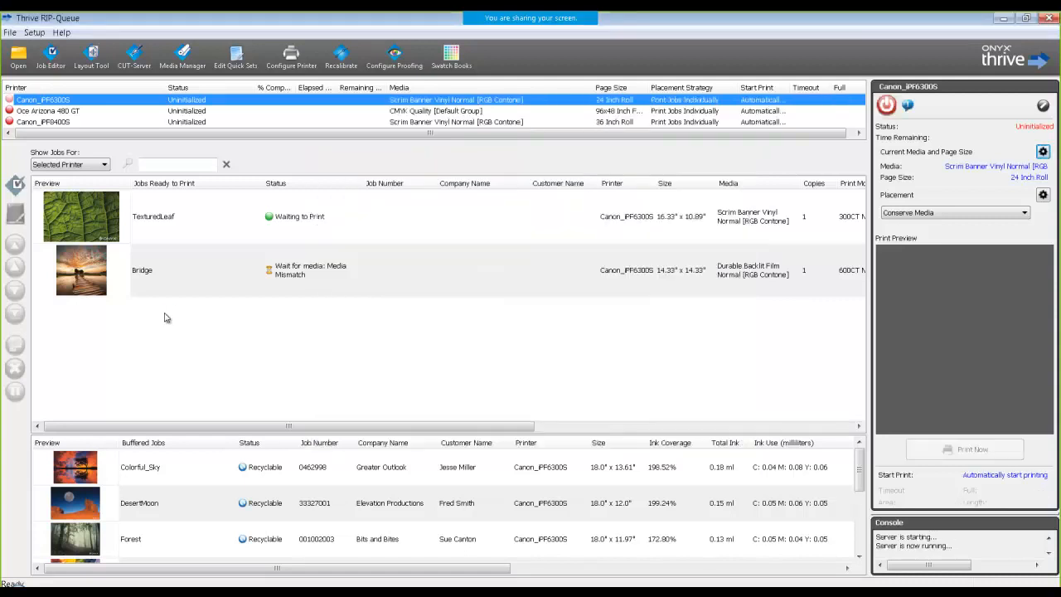
# Submit City_on_a_Cliff.JPG to the Canon_iPF6300S with the Banner with Grommets quick set.
pyautogui.click(20, 63)
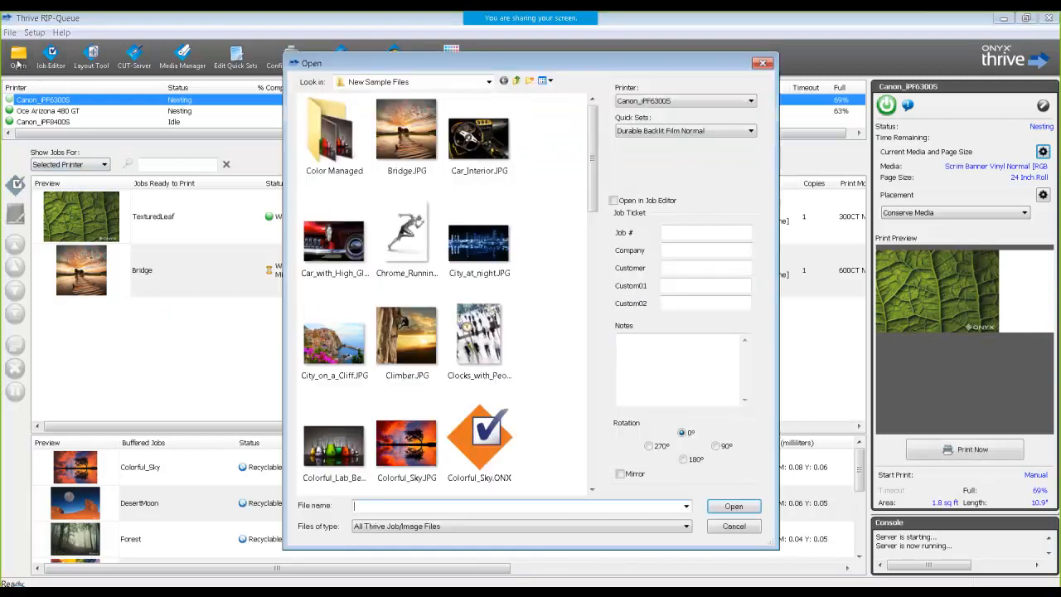
pyautogui.click(334, 353)
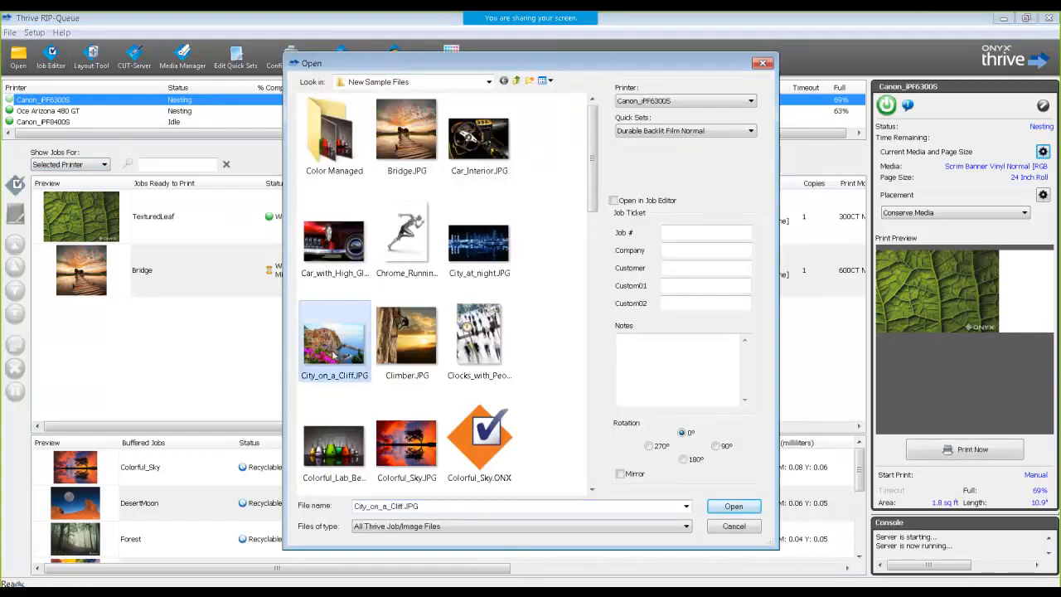
pyautogui.click(663, 131)
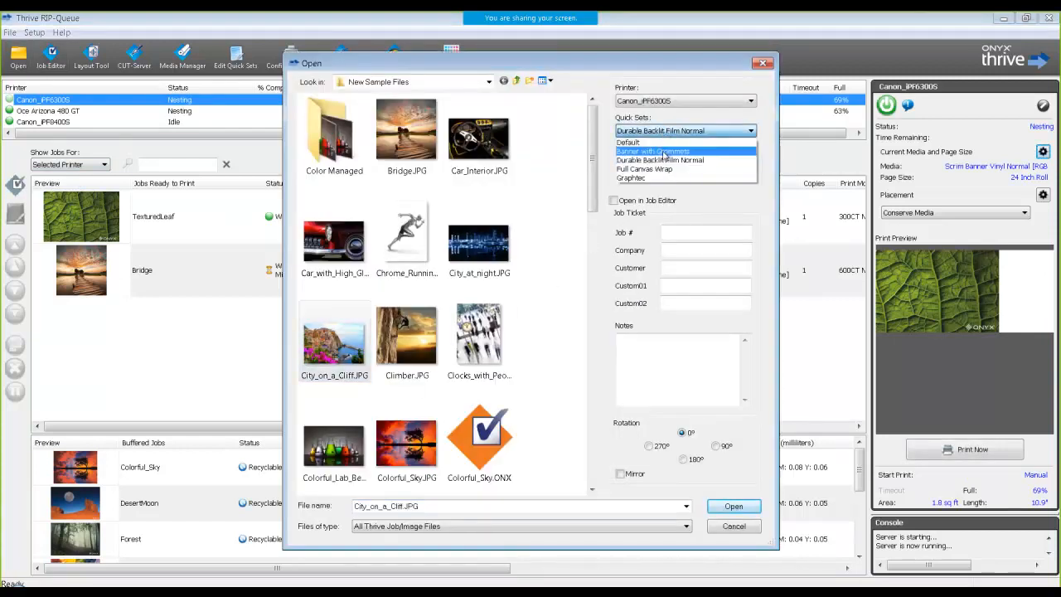
pyautogui.click(663, 152)
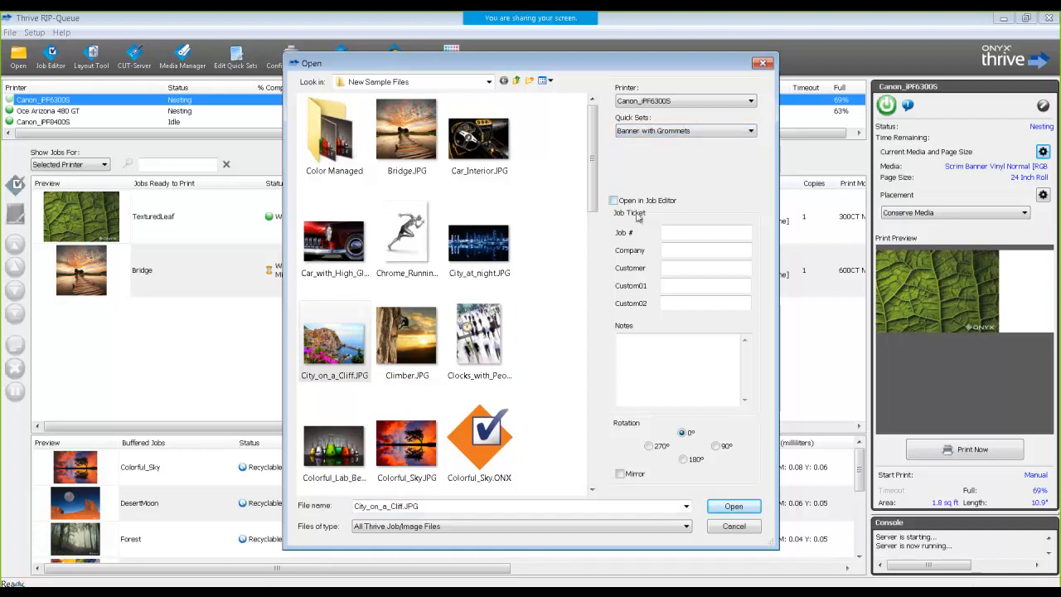
pyautogui.click(740, 509)
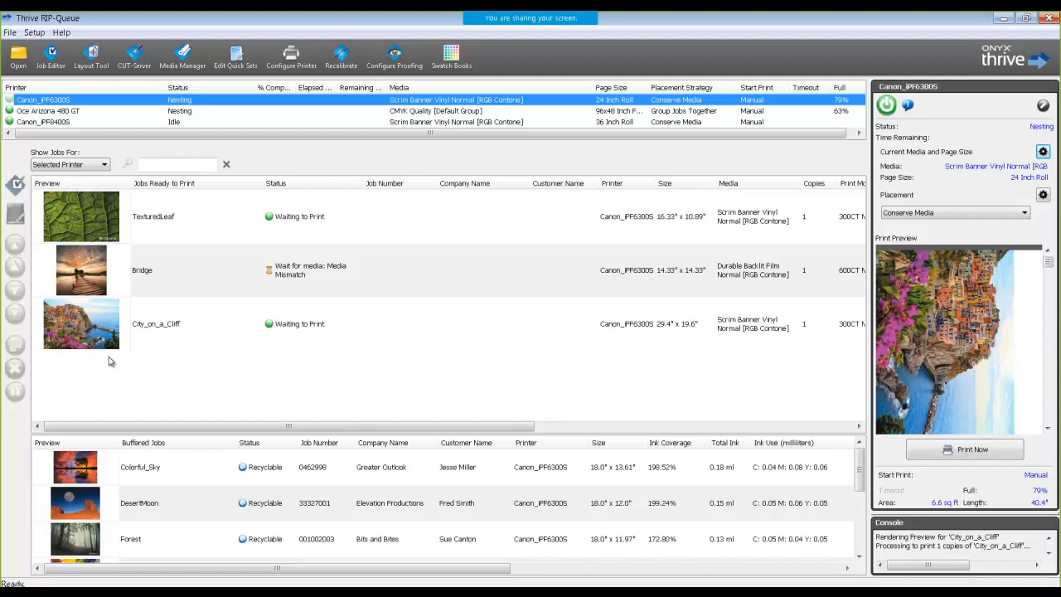
# Open Chrome_Running_Man.JPG in the Job Editor with the Default quick set.
pyautogui.click(18, 58)
pyautogui.click(406, 338)
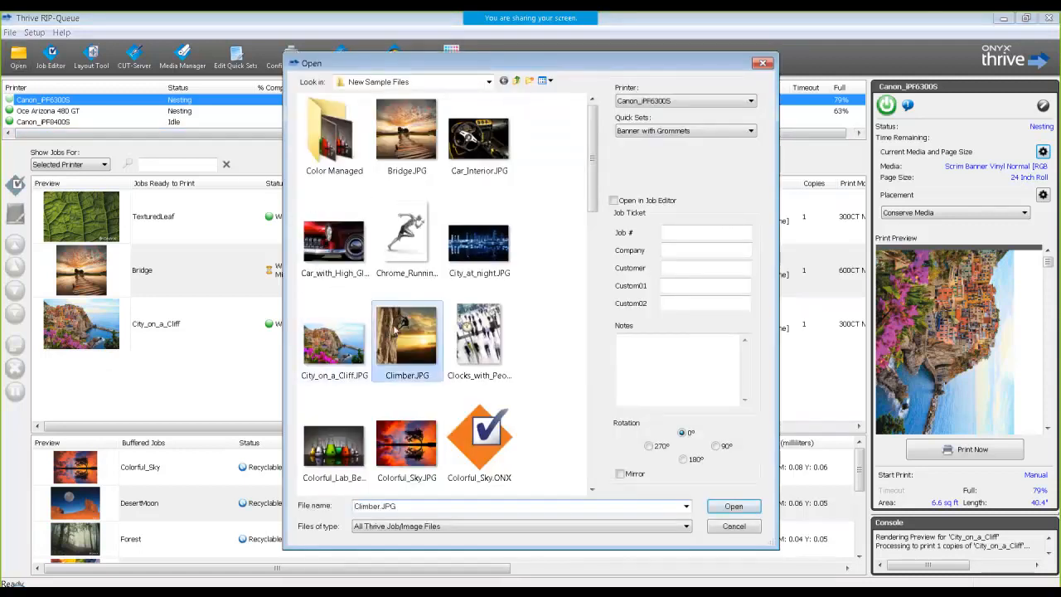
pyautogui.click(415, 242)
pyautogui.click(643, 132)
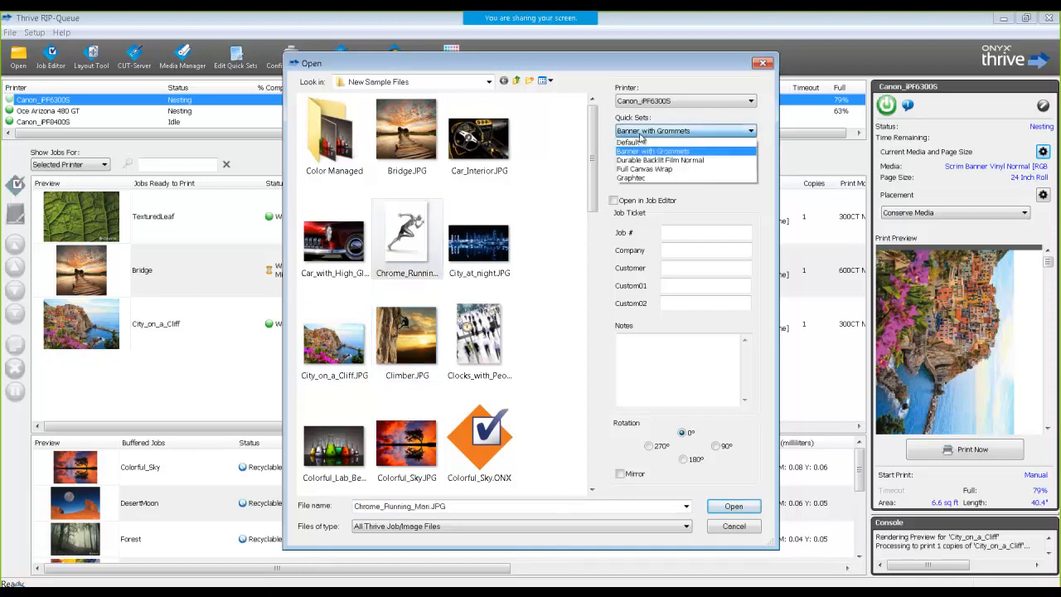
pyautogui.click(641, 143)
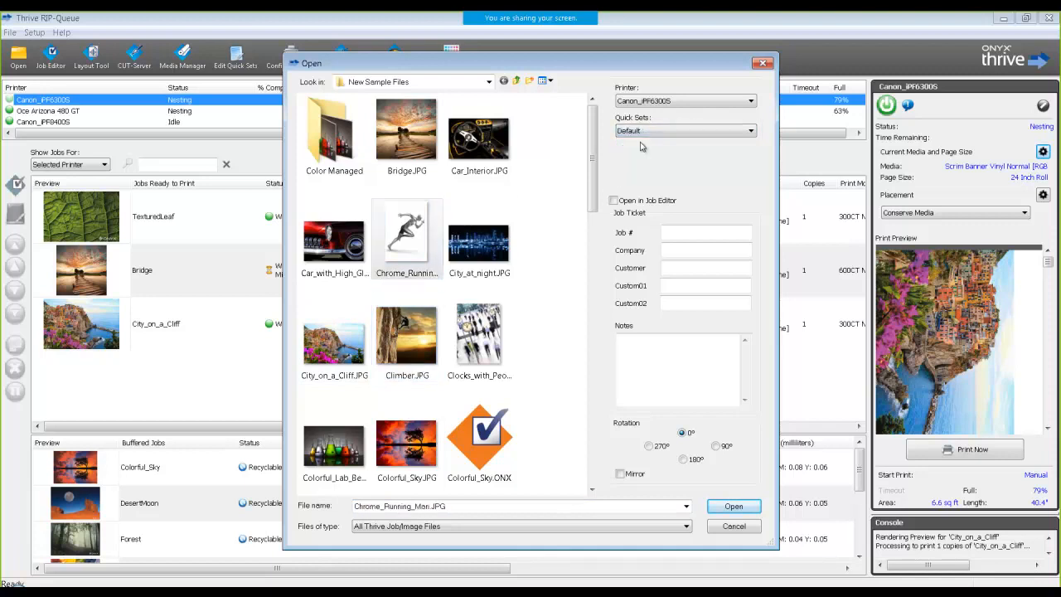
pyautogui.click(623, 201)
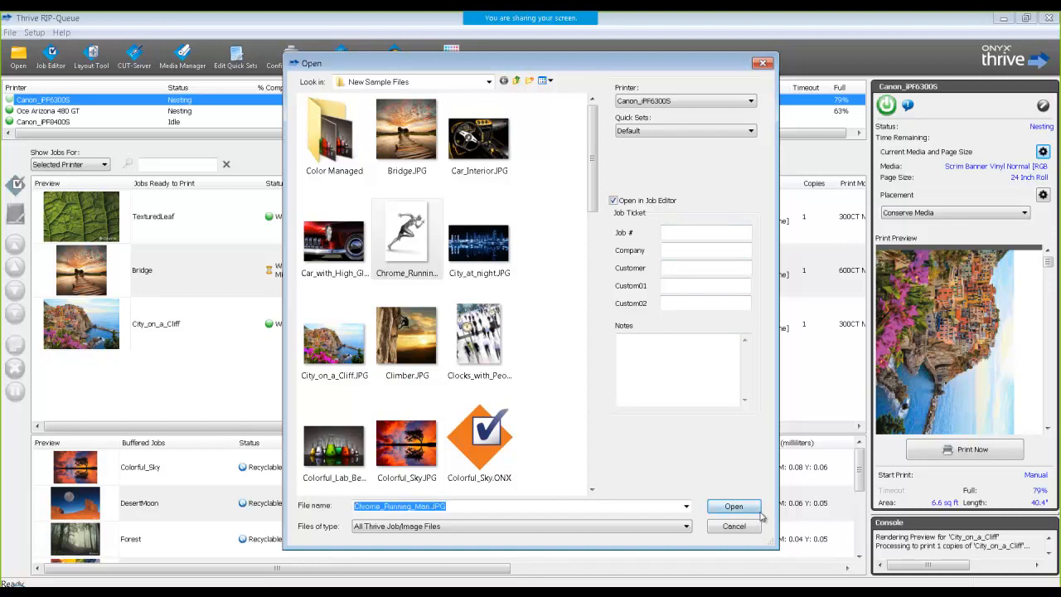
pyautogui.click(750, 508)
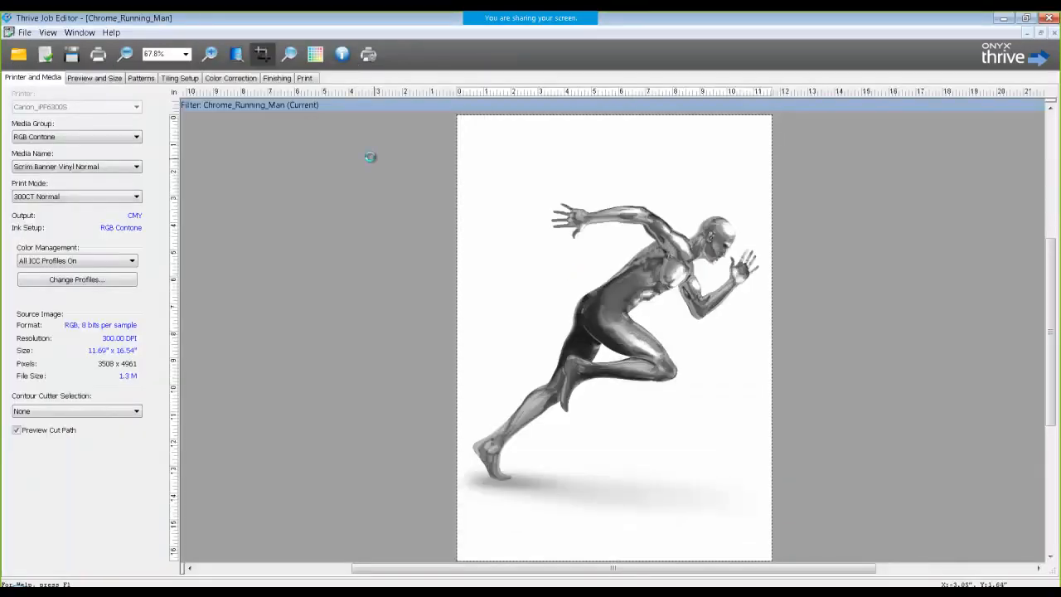
# Add corner edge marks to the Chrome_Running_Man job in its finishing options and send it to the printer.
pyautogui.click(263, 81)
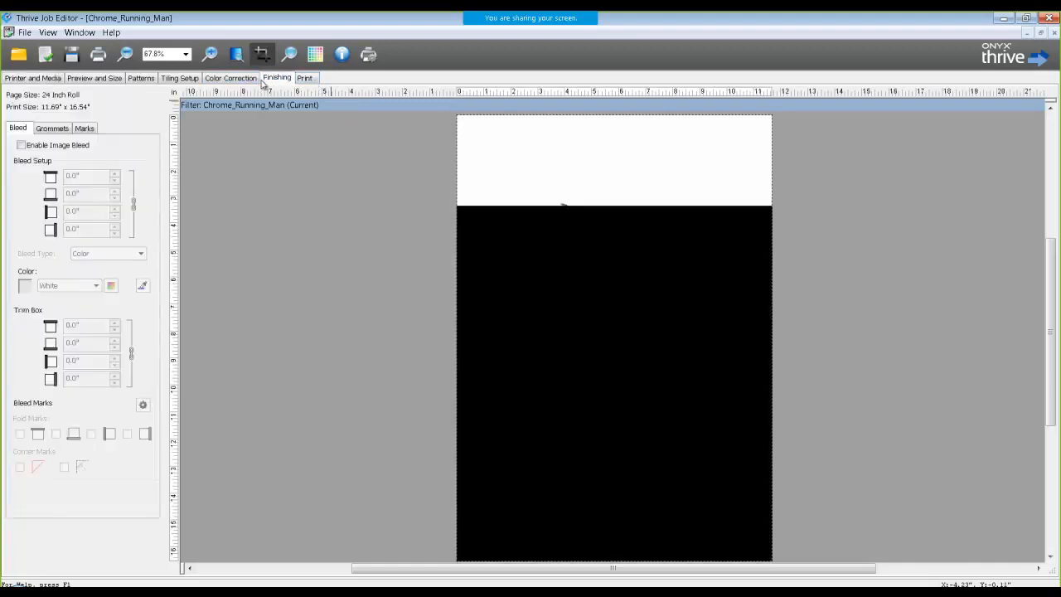
pyautogui.click(82, 129)
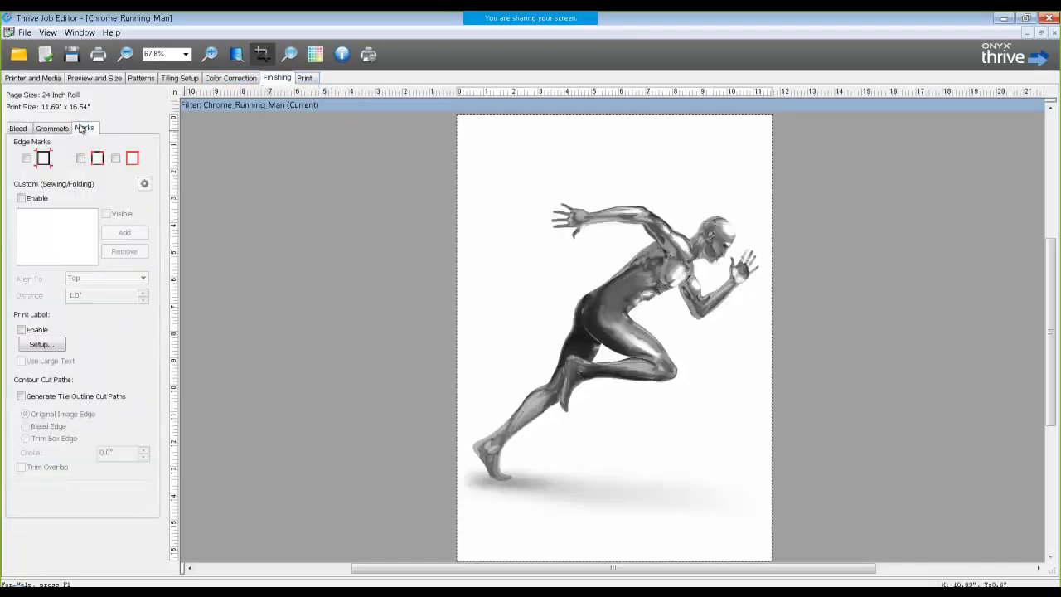
pyautogui.click(28, 158)
pyautogui.click(98, 54)
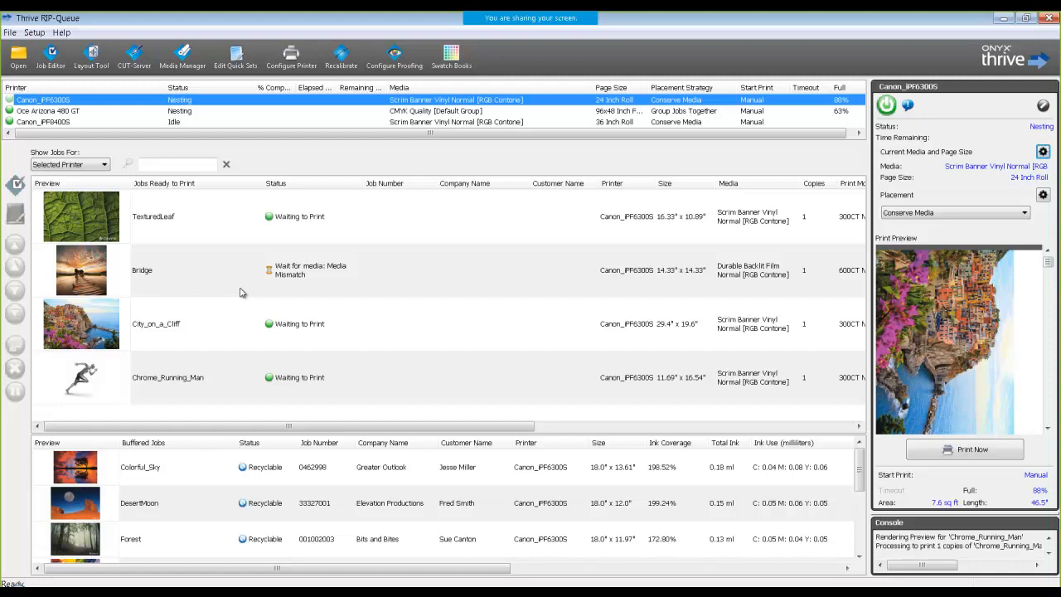
# Try corner edge marks in the advanced options of a new quick set, discard that set and close the printer configuration.
pyautogui.click(291, 55)
pyautogui.click(492, 329)
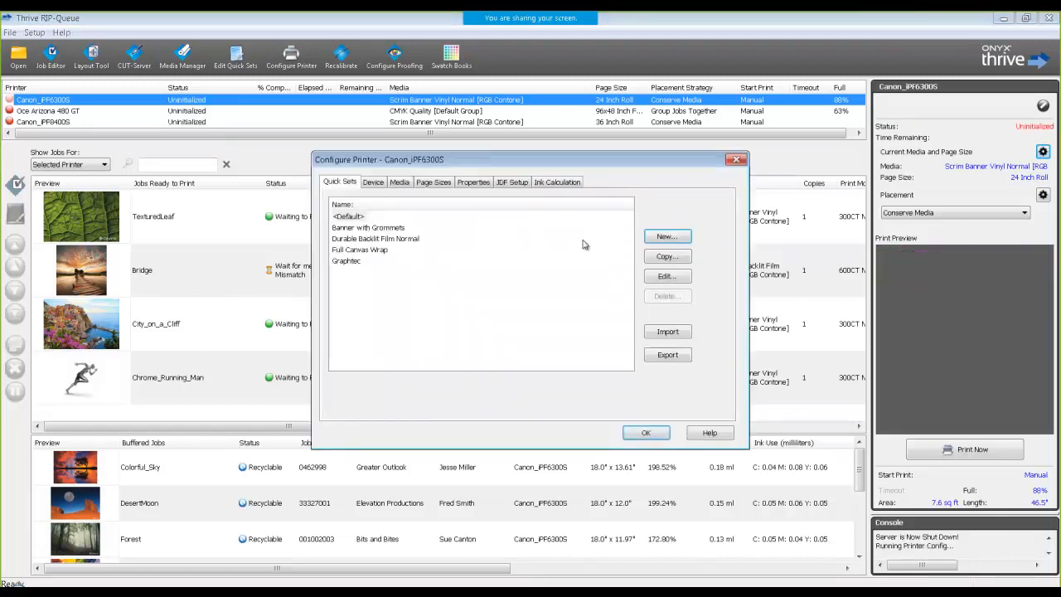
pyautogui.click(660, 237)
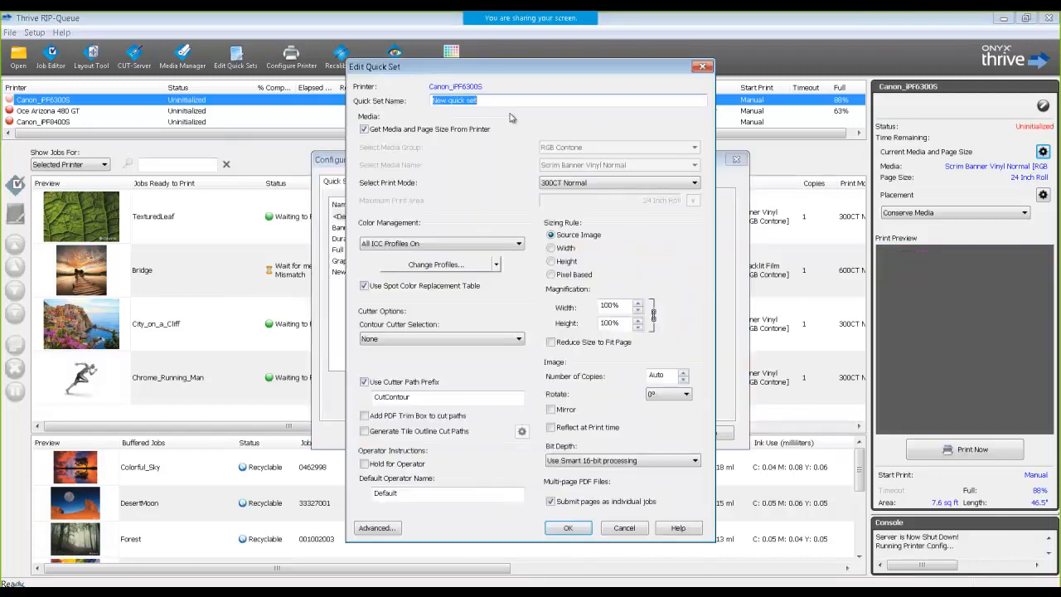
pyautogui.click(377, 527)
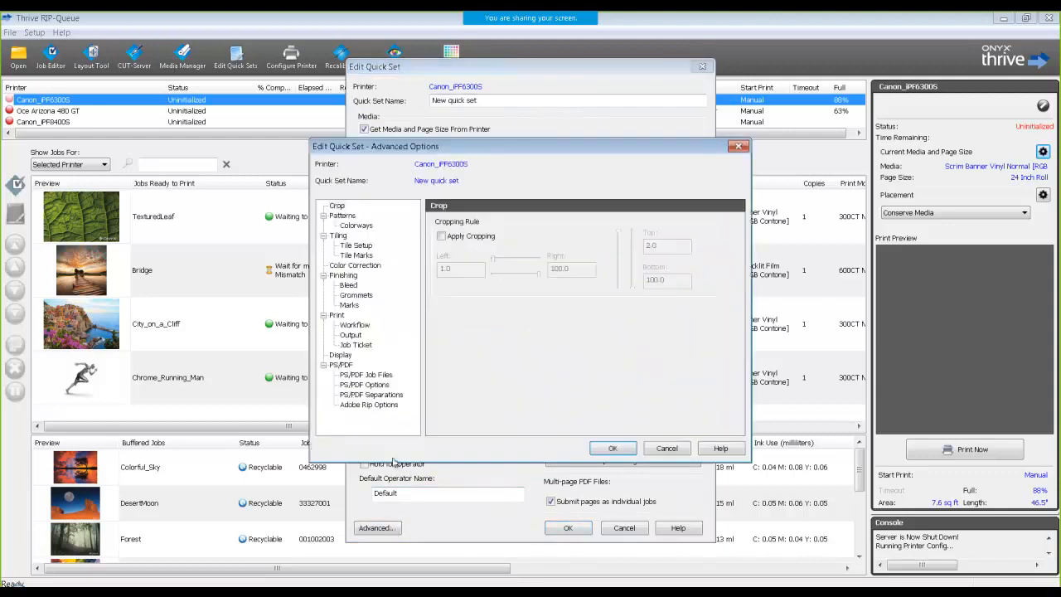
pyautogui.click(354, 307)
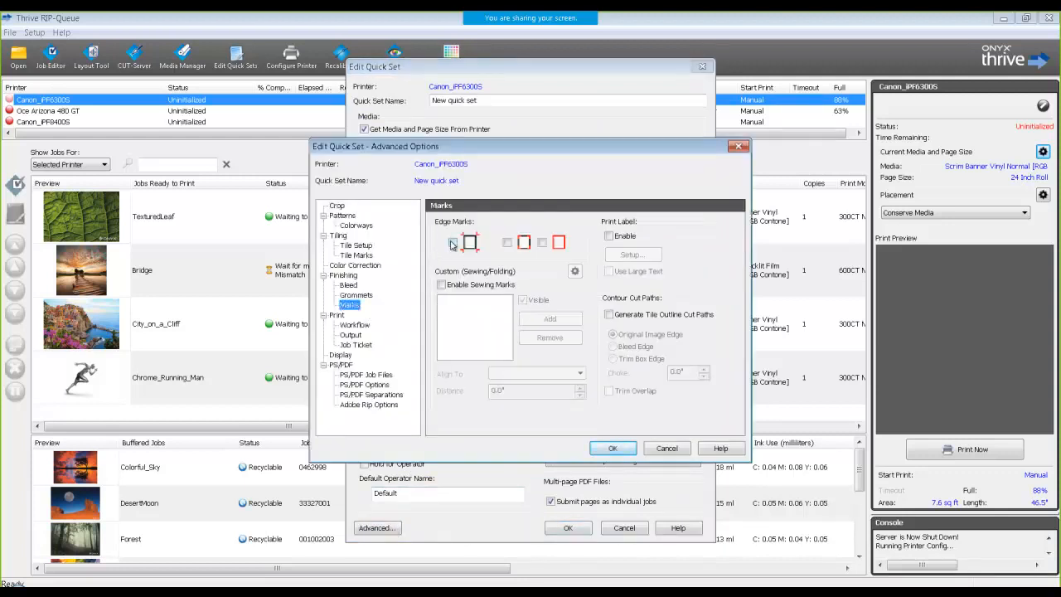
pyautogui.click(452, 243)
pyautogui.click(661, 448)
pyautogui.click(623, 528)
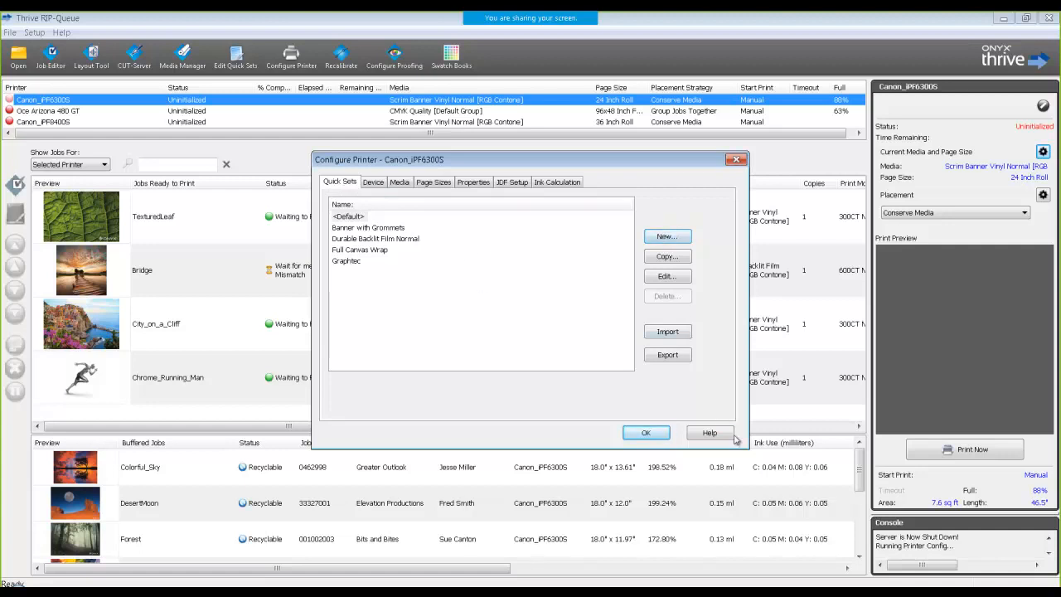
pyautogui.click(646, 435)
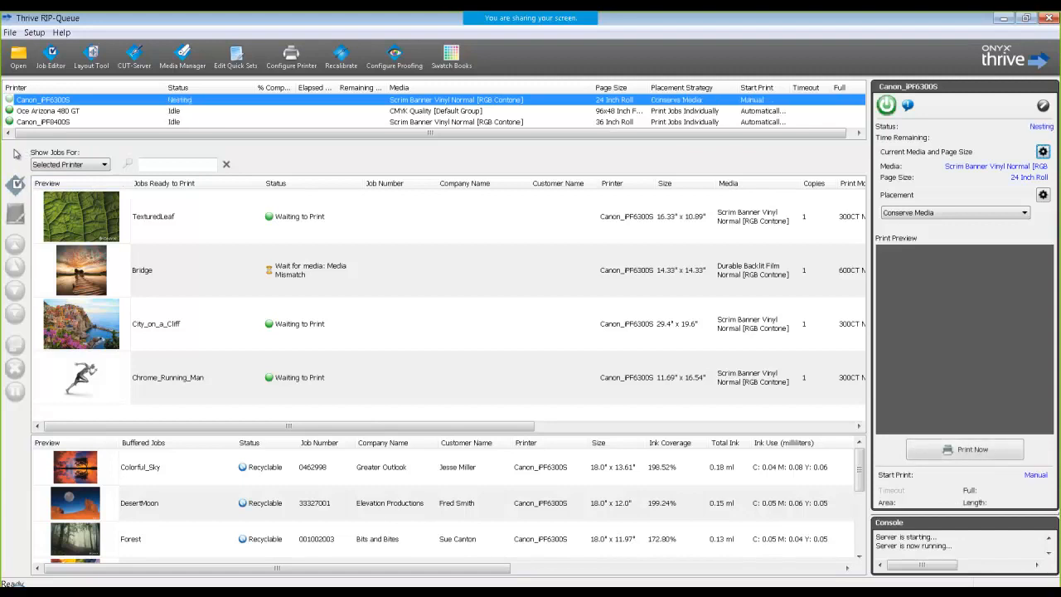
# Submit Colorful_Sky.JPG with the Full Canvas Wrap quick set directly, without opening it in the Job Editor.
pyautogui.click(17, 59)
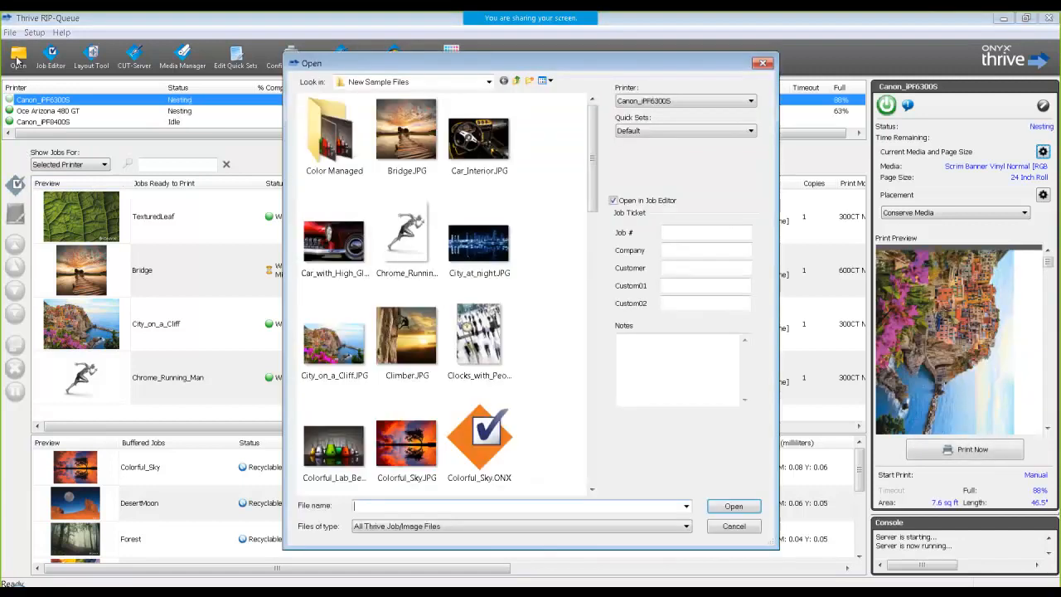
pyautogui.click(407, 442)
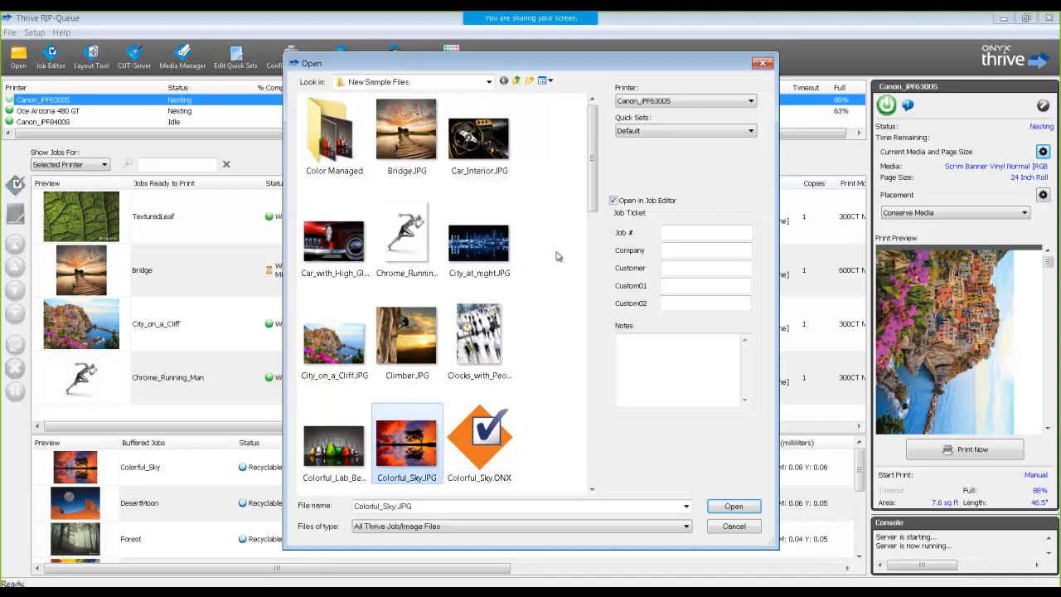
pyautogui.click(614, 201)
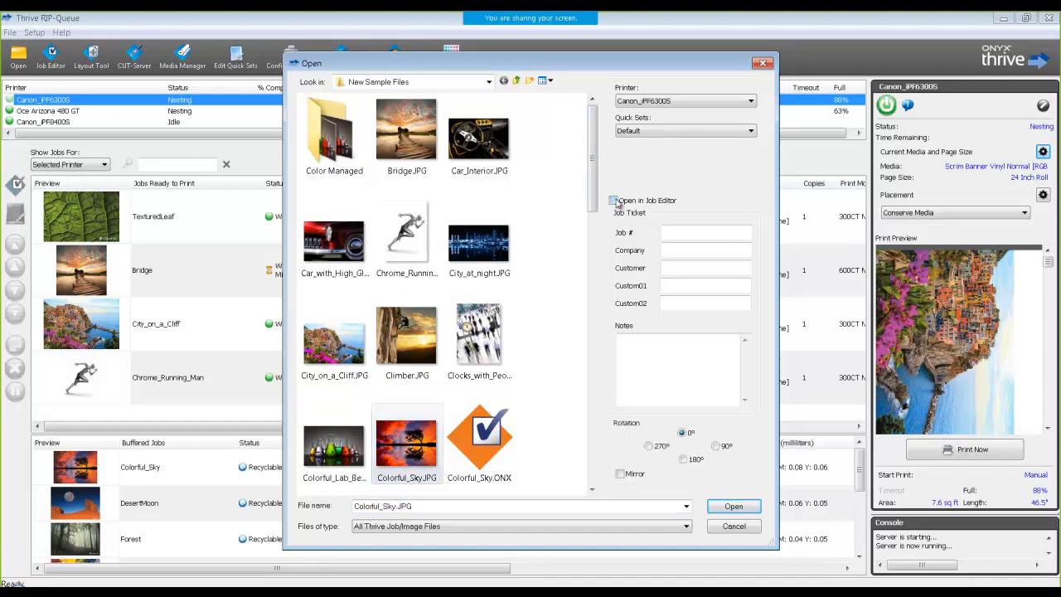
pyautogui.click(682, 133)
pyautogui.click(685, 174)
pyautogui.click(724, 507)
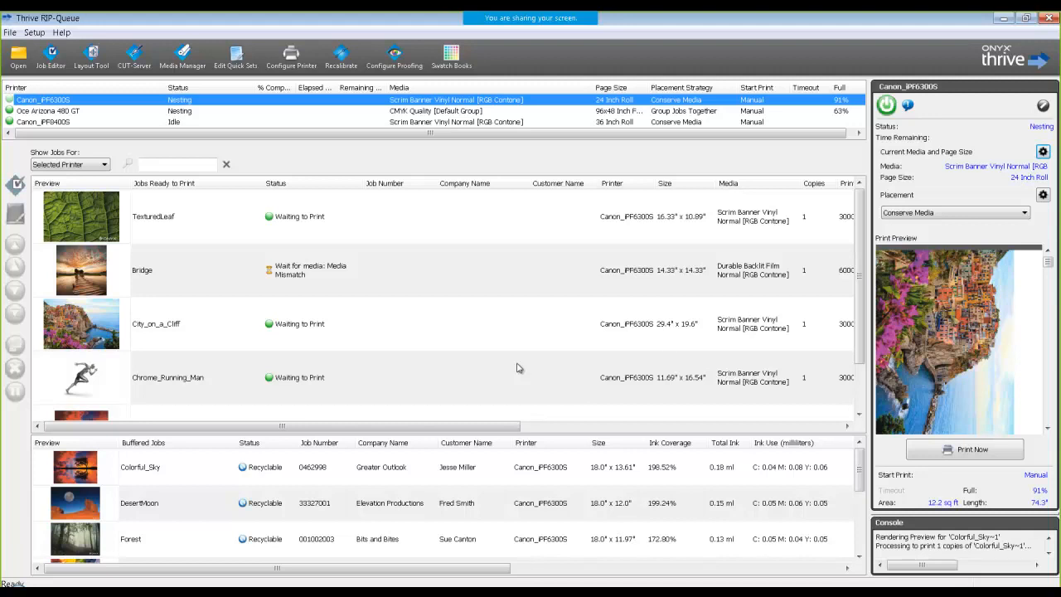
# Open Sunflower.tif in the Job Editor for the Canon_iPF6300S with the Default quick set.
pyautogui.moveTo(861, 288); pyautogui.dragTo(858, 381)
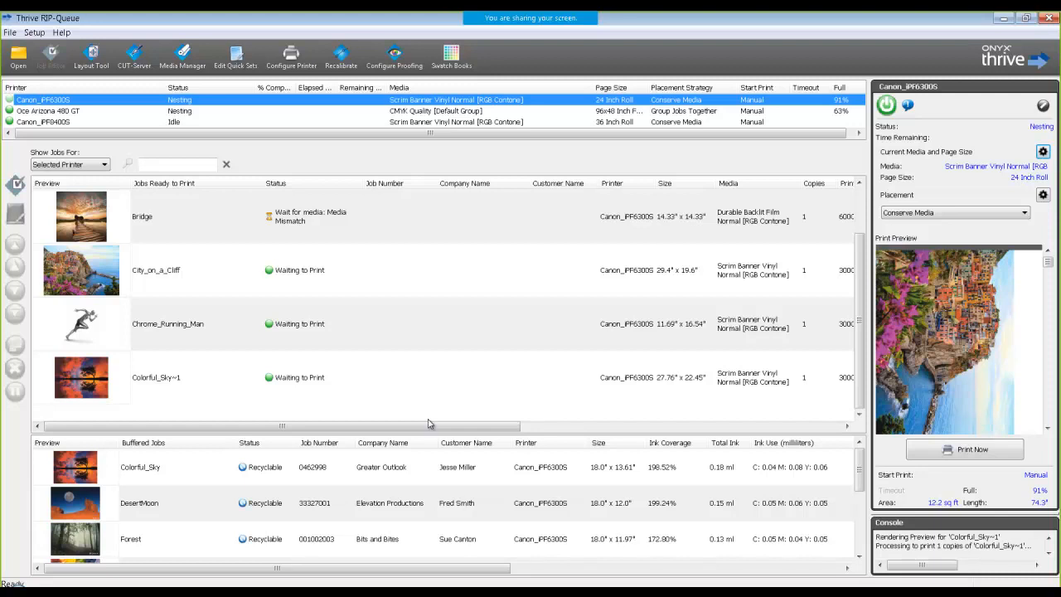
pyautogui.click(105, 102)
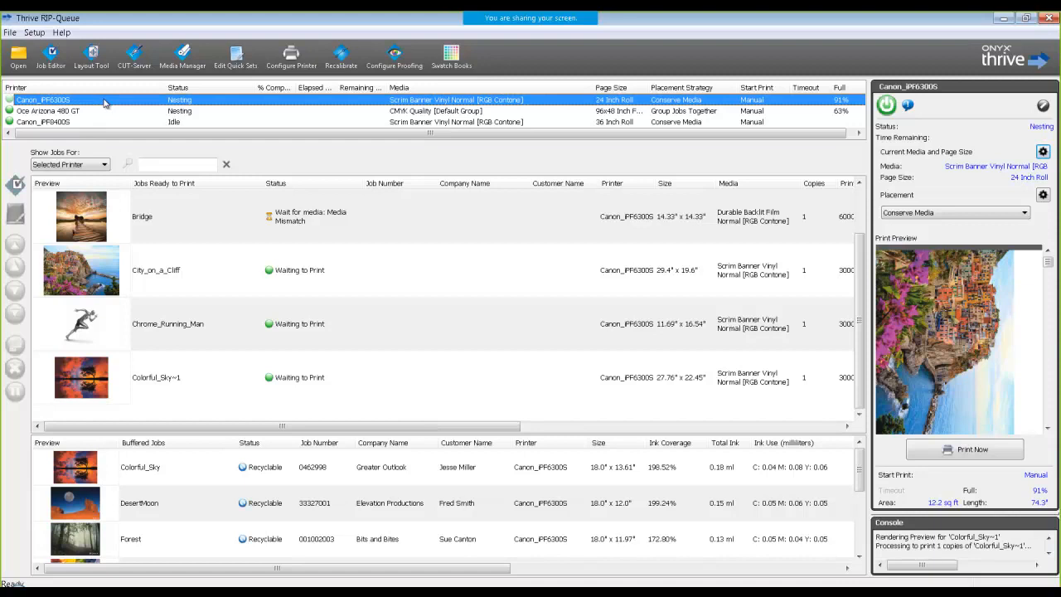
pyautogui.click(18, 56)
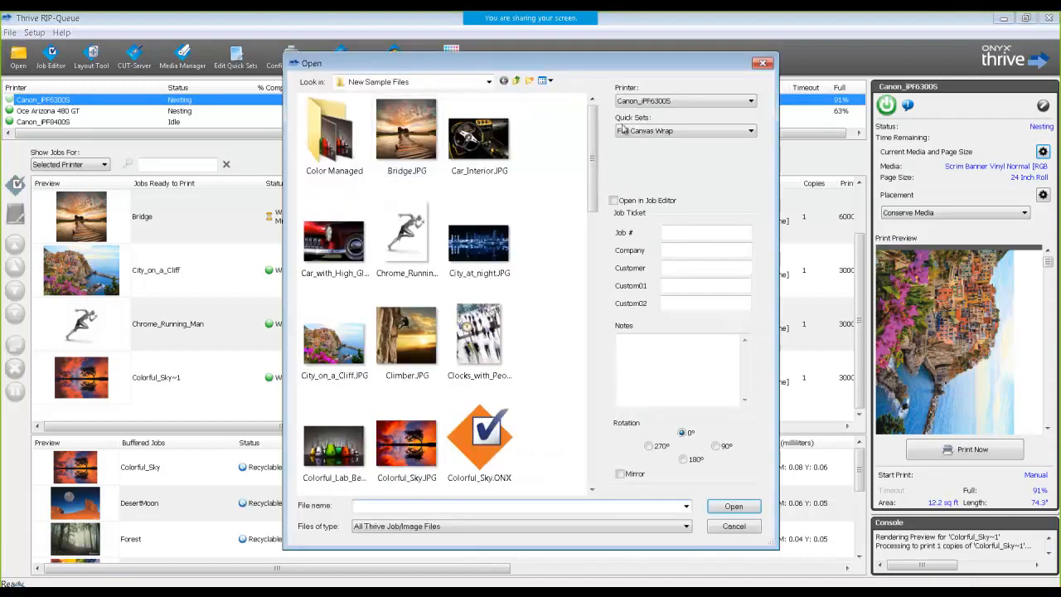
pyautogui.moveTo(594, 138); pyautogui.dragTo(611, 428)
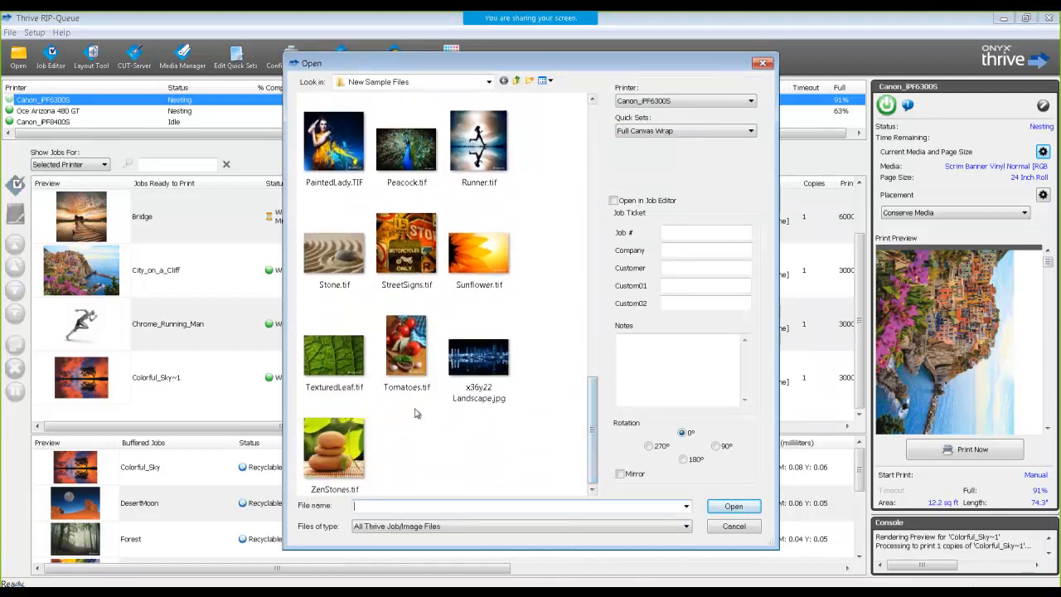
pyautogui.click(481, 257)
pyautogui.click(663, 131)
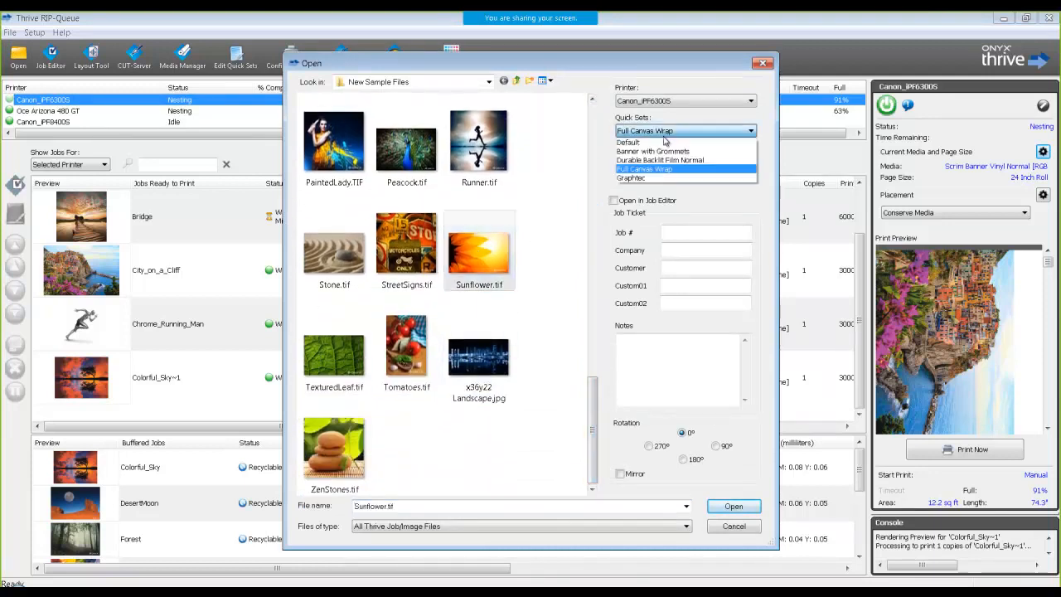
pyautogui.click(655, 141)
pyautogui.click(615, 203)
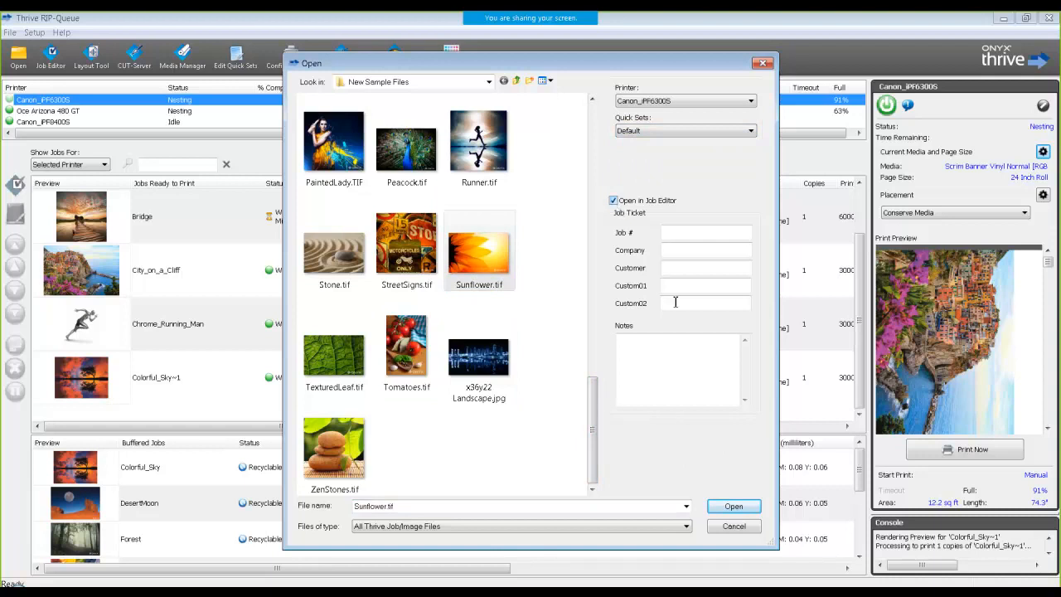
pyautogui.click(736, 506)
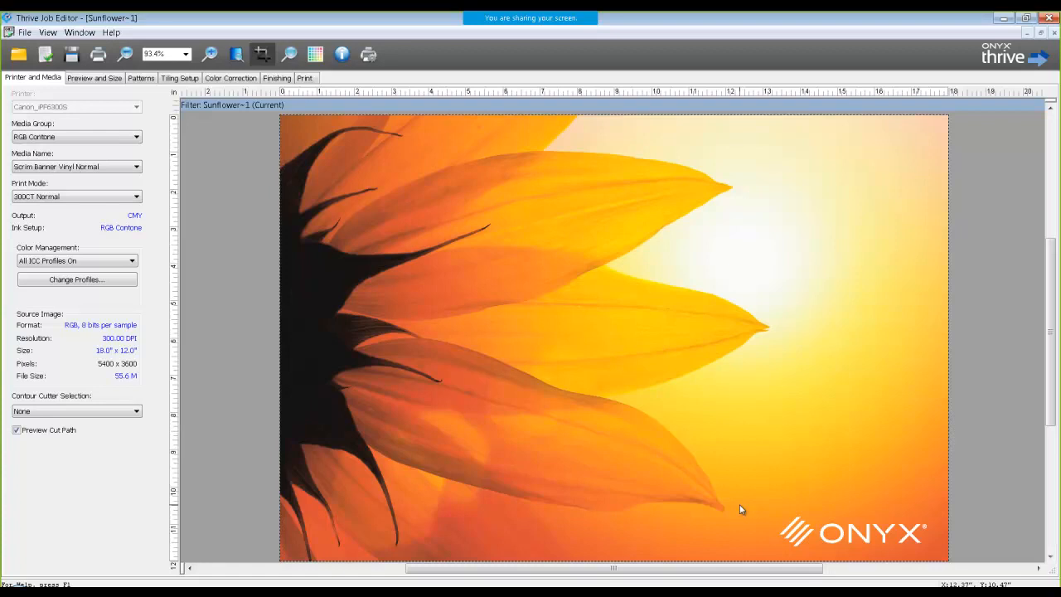
# Apply the Full Canvas Wrap quick set to the open Sunflower job.
pyautogui.click(25, 33)
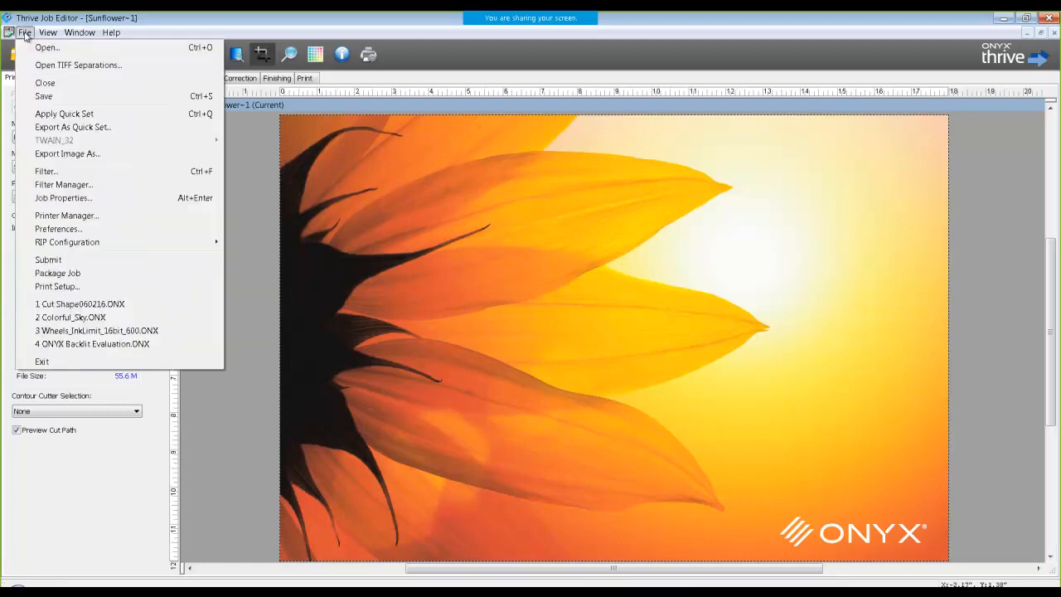
pyautogui.click(42, 116)
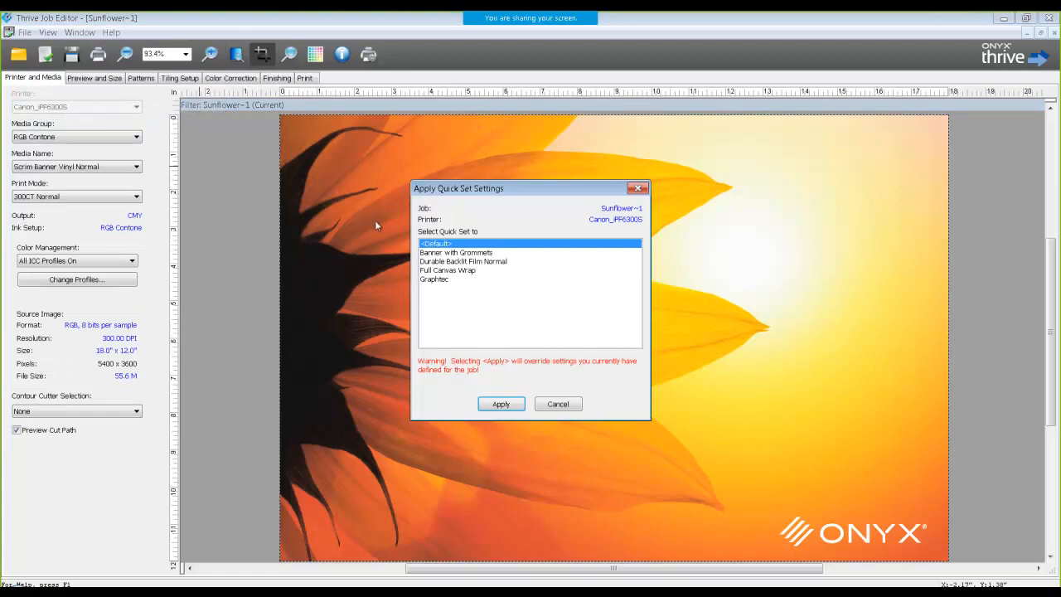
pyautogui.click(430, 274)
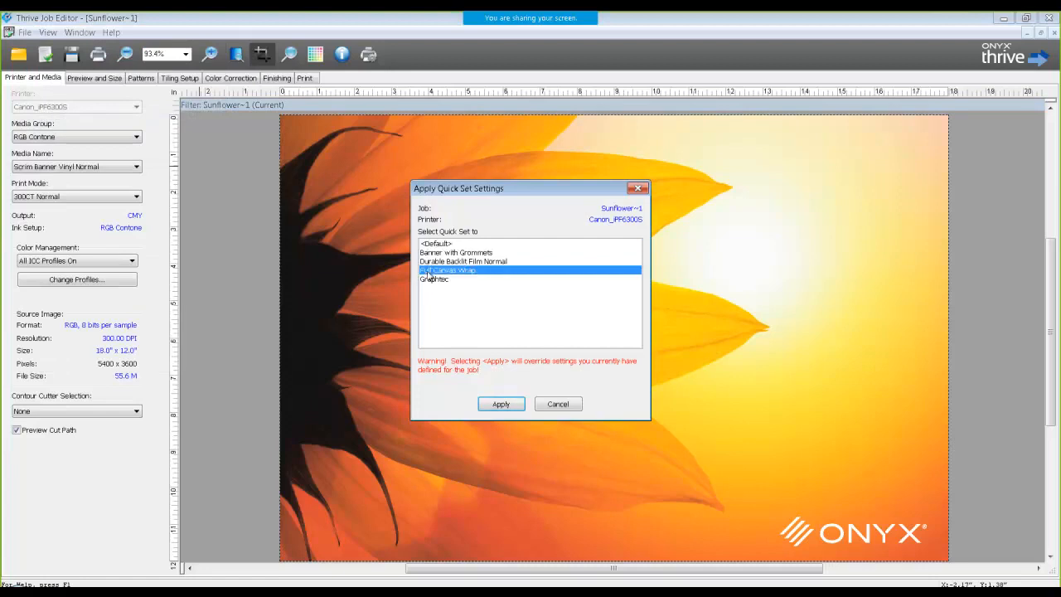
pyautogui.click(499, 406)
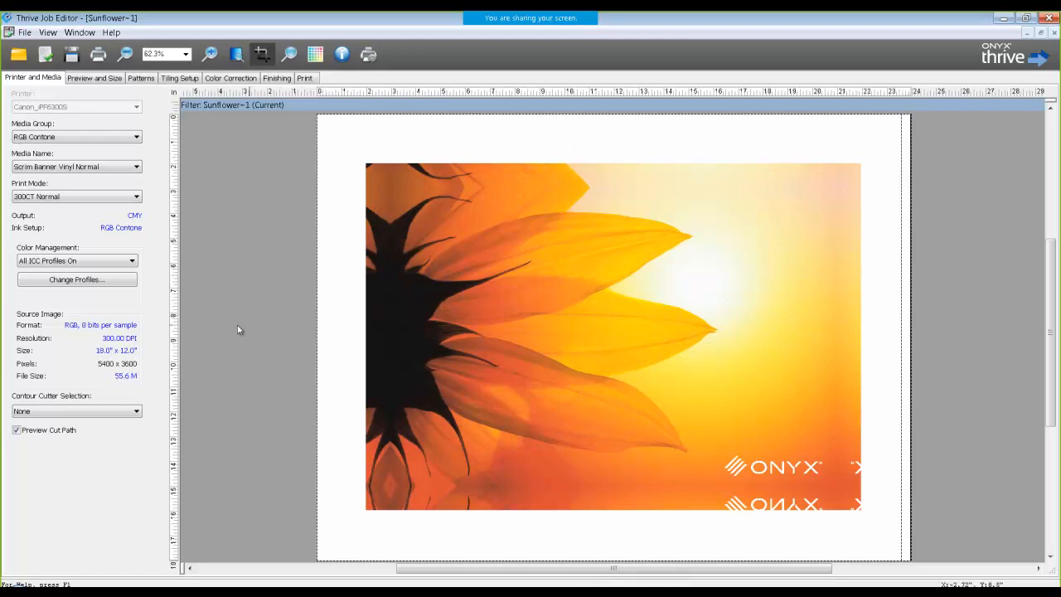
# Apply the Banner with Grommets quick set to the Sunflower job in place of the canvas wrap settings.
pyautogui.click(25, 32)
pyautogui.click(50, 114)
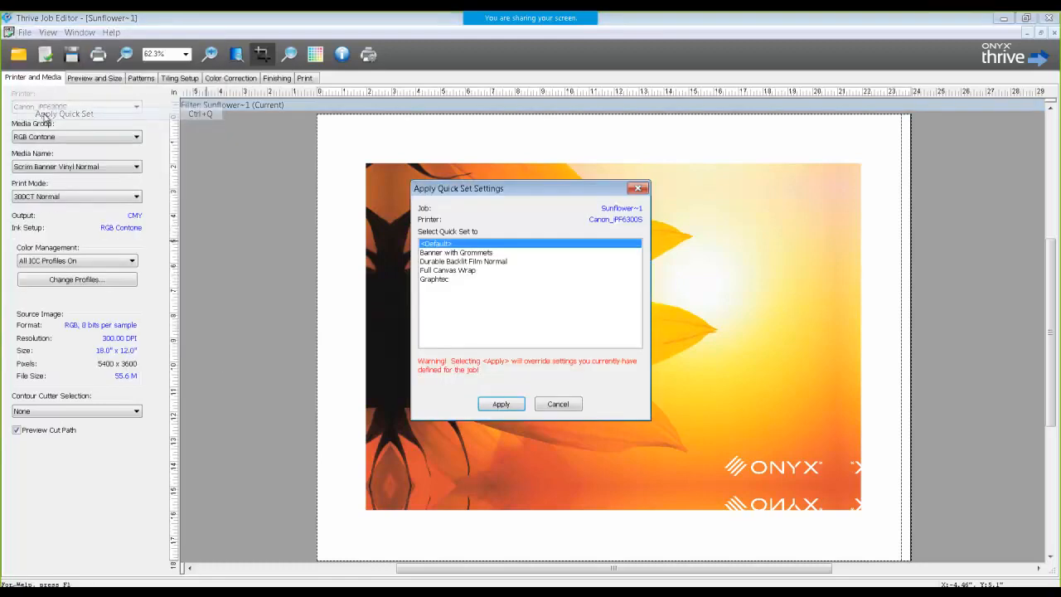
pyautogui.click(439, 255)
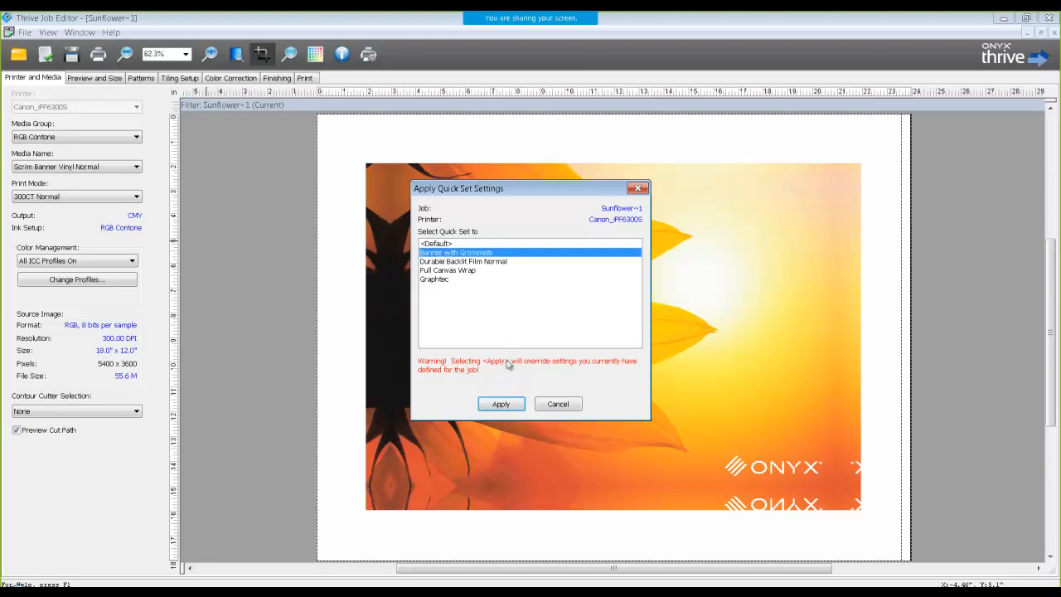
pyautogui.click(501, 405)
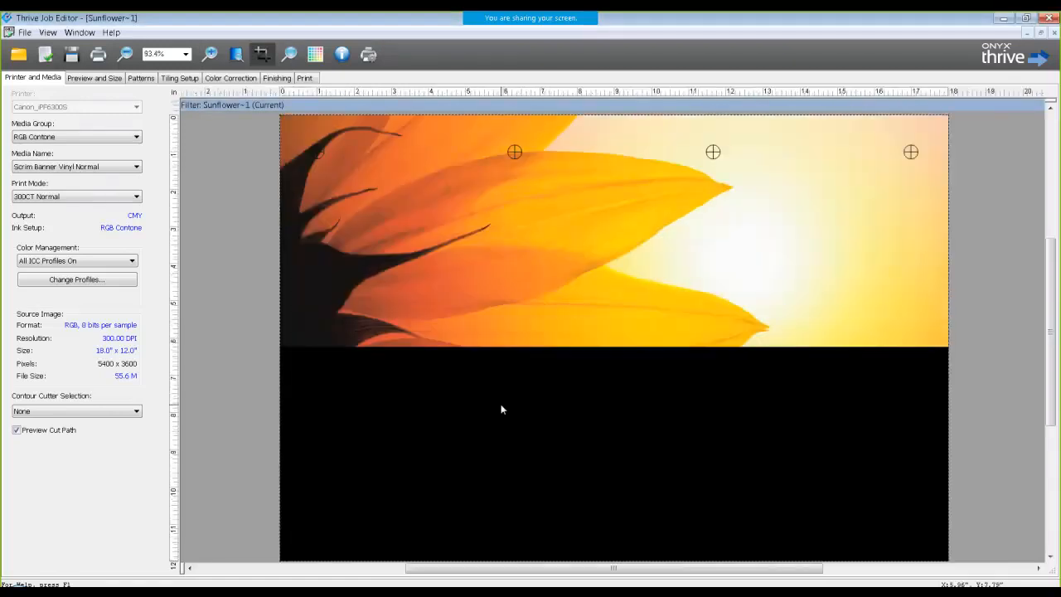
# Return the Sunflower job to the Default quick set.
pyautogui.click(25, 32)
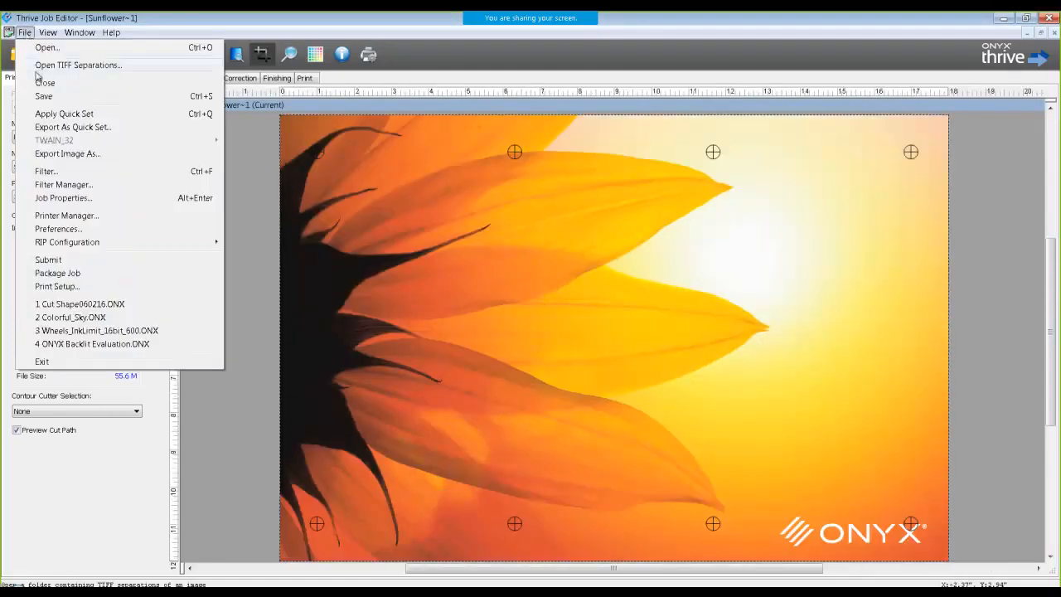
pyautogui.click(44, 112)
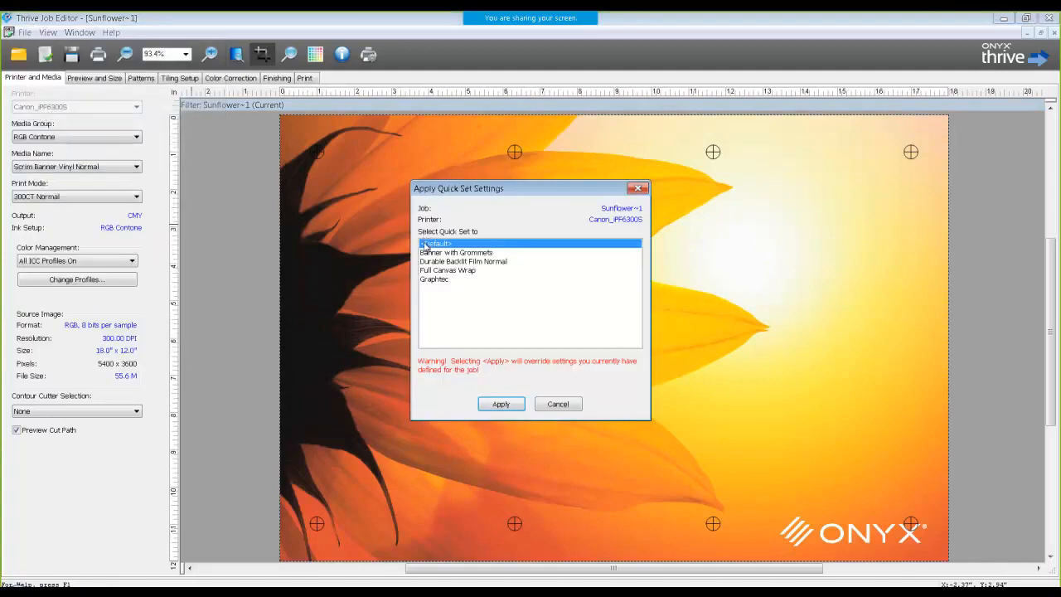
pyautogui.click(502, 403)
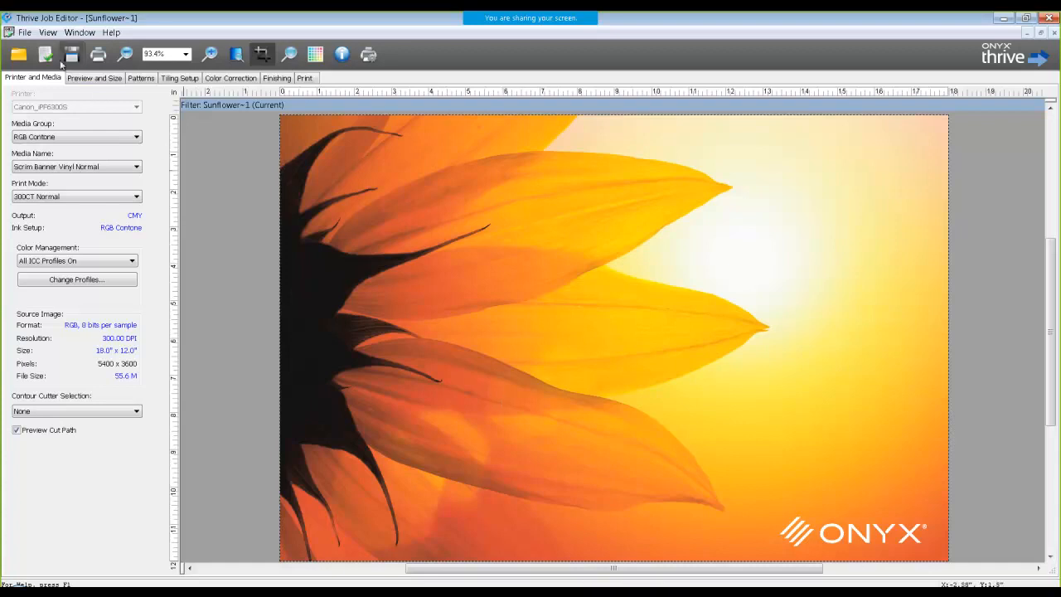
pyautogui.click(25, 31)
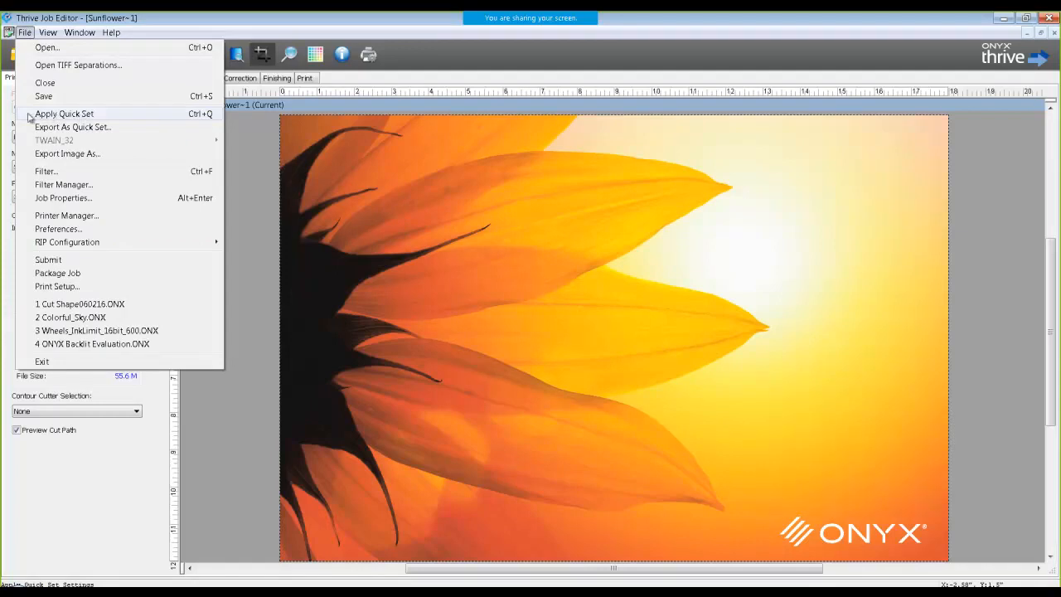
pyautogui.click(25, 33)
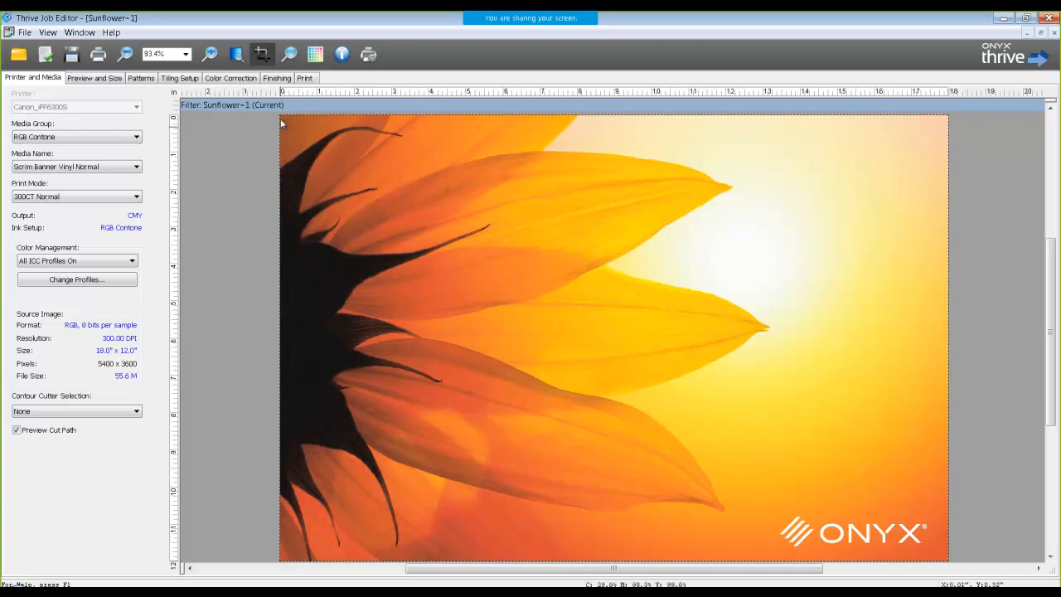
# Enable image bleed in the Sunflower job's finishing options and set it to 1.0" on all four sides.
pyautogui.click(277, 78)
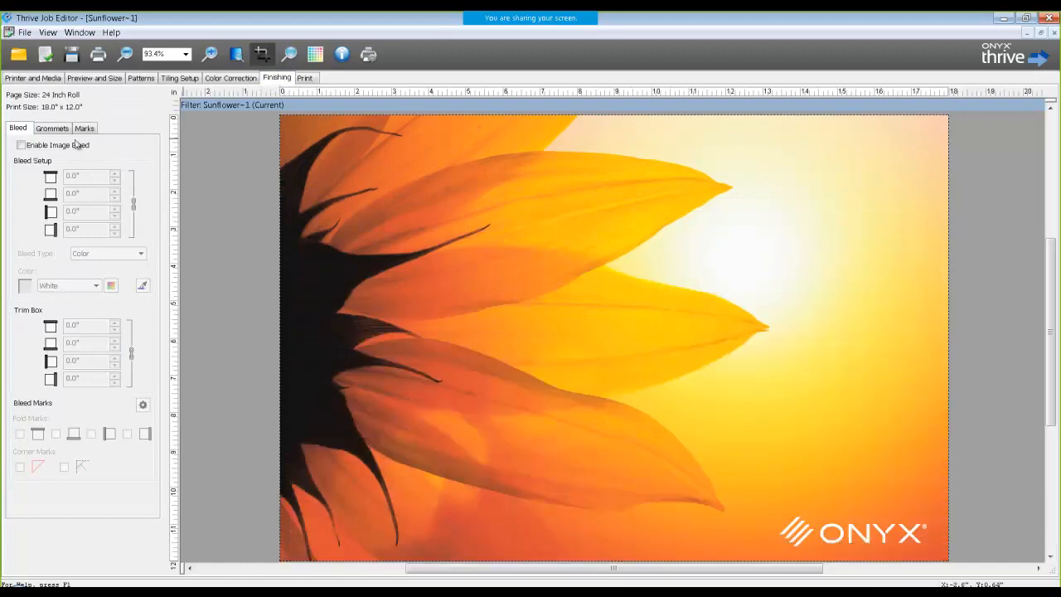
pyautogui.click(21, 146)
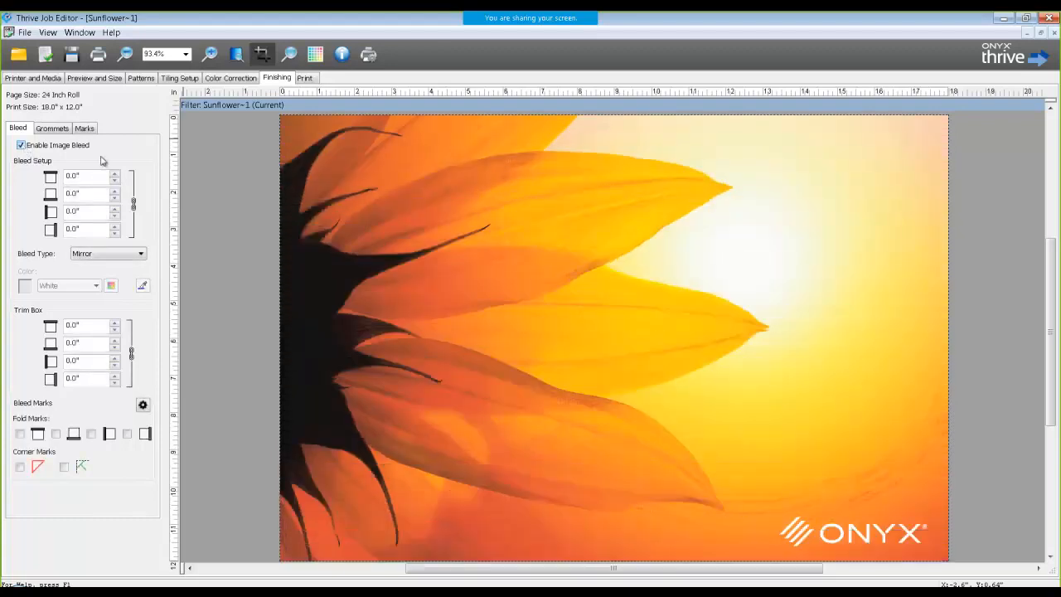
pyautogui.moveTo(94, 176); pyautogui.dragTo(72, 176)
pyautogui.write('1')
pyautogui.press('Tab')
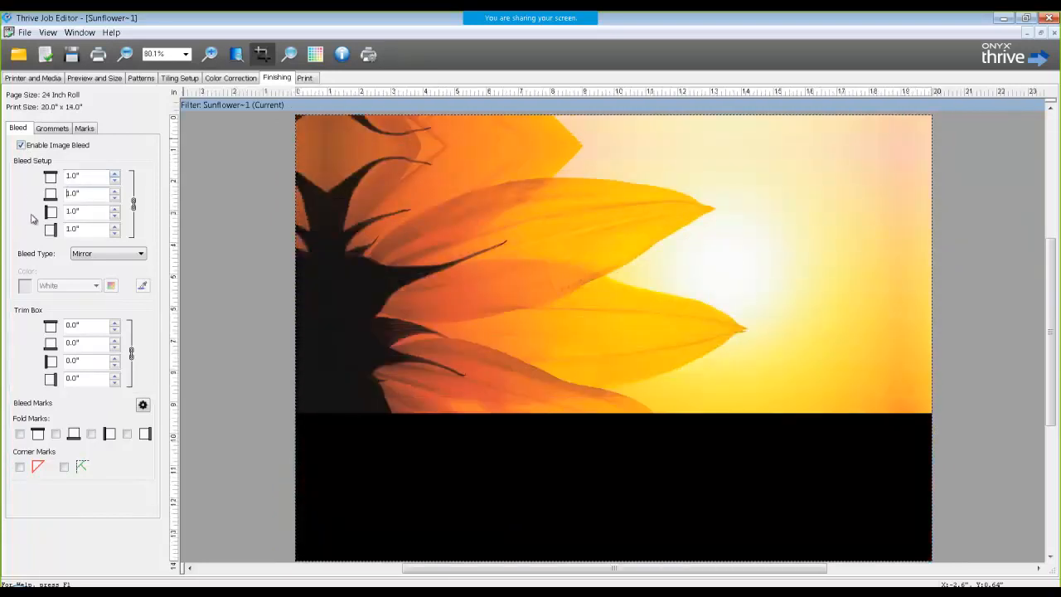
# Try the Duplication bleed type, and switch the bleed to the Color type using First Pixel.
pyautogui.click(111, 254)
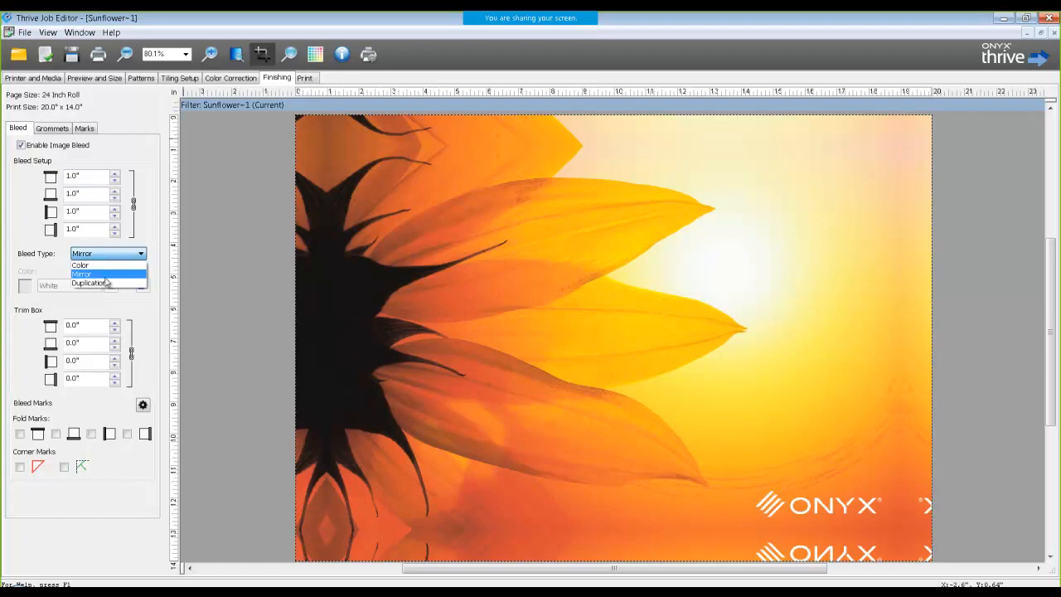
pyautogui.click(91, 283)
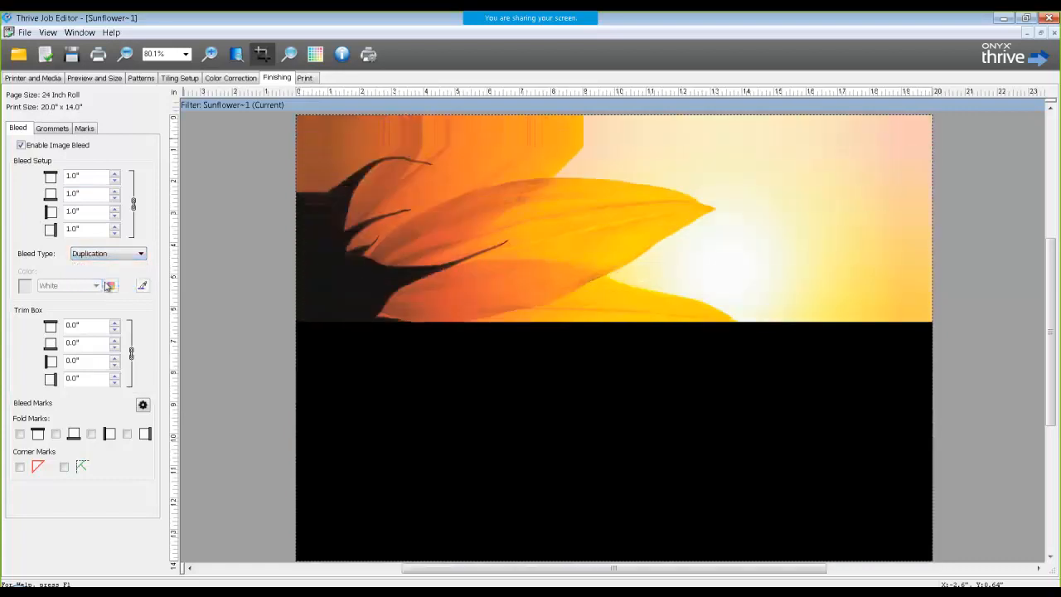
pyautogui.click(103, 255)
pyautogui.click(98, 266)
pyautogui.click(62, 286)
pyautogui.click(54, 306)
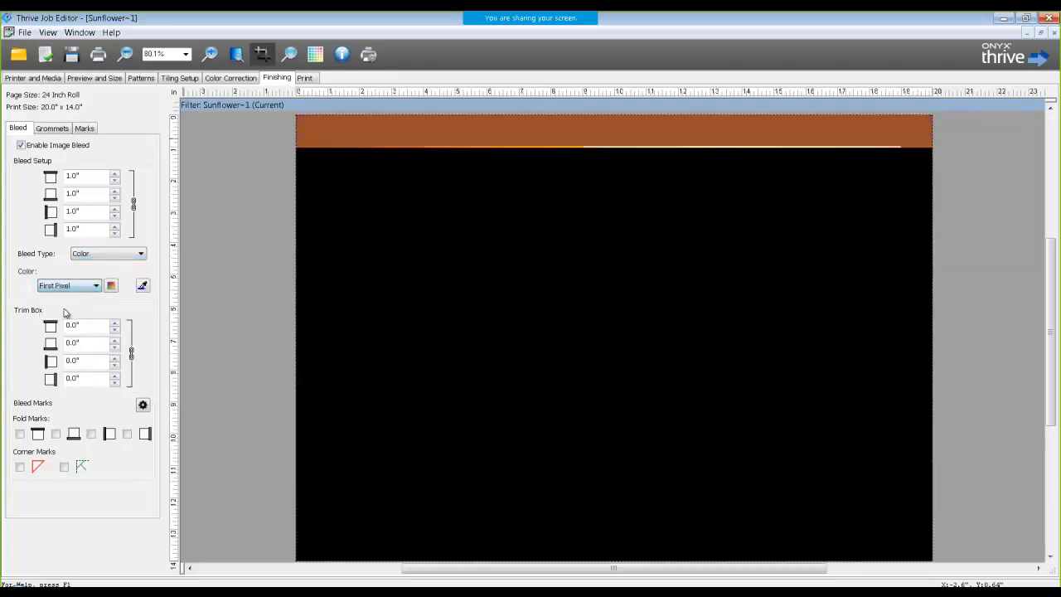
# Define a custom bleed color with magenta at 100%.
pyautogui.click(74, 286)
pyautogui.click(74, 316)
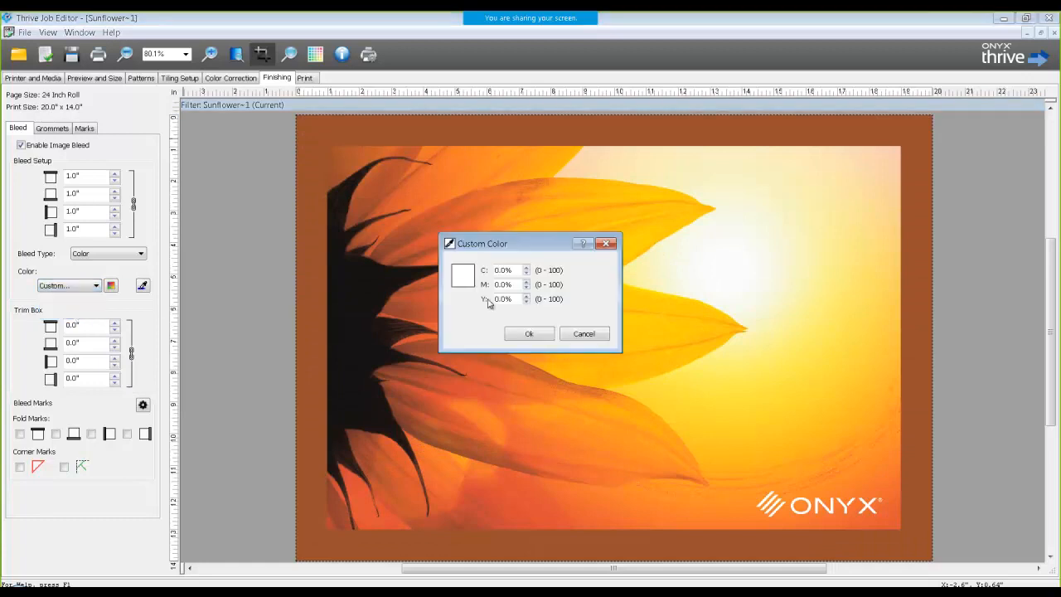
pyautogui.moveTo(503, 284); pyautogui.dragTo(494, 287)
pyautogui.write('100')
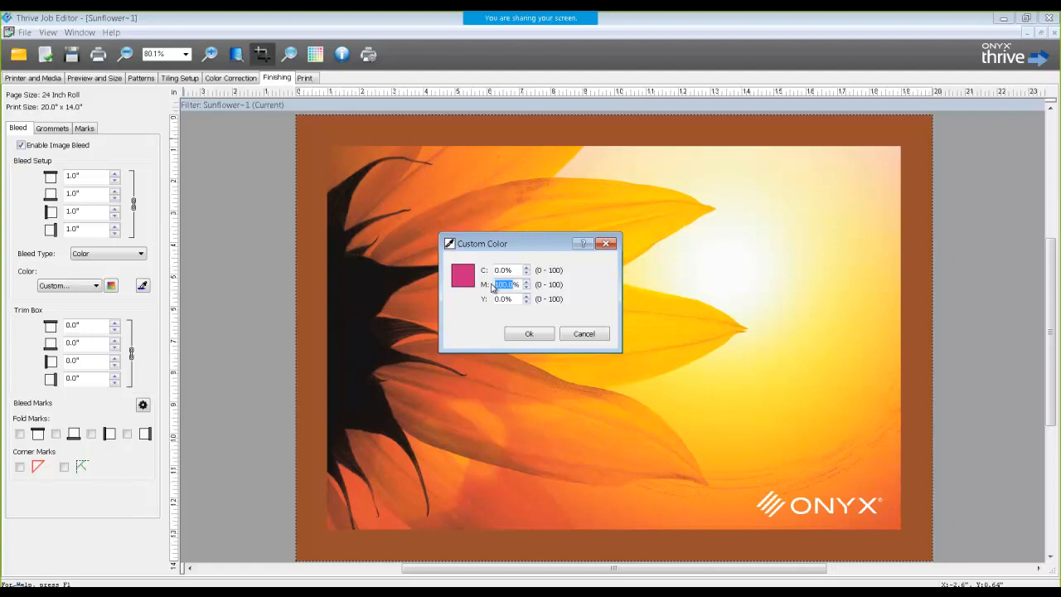
pyautogui.click(528, 334)
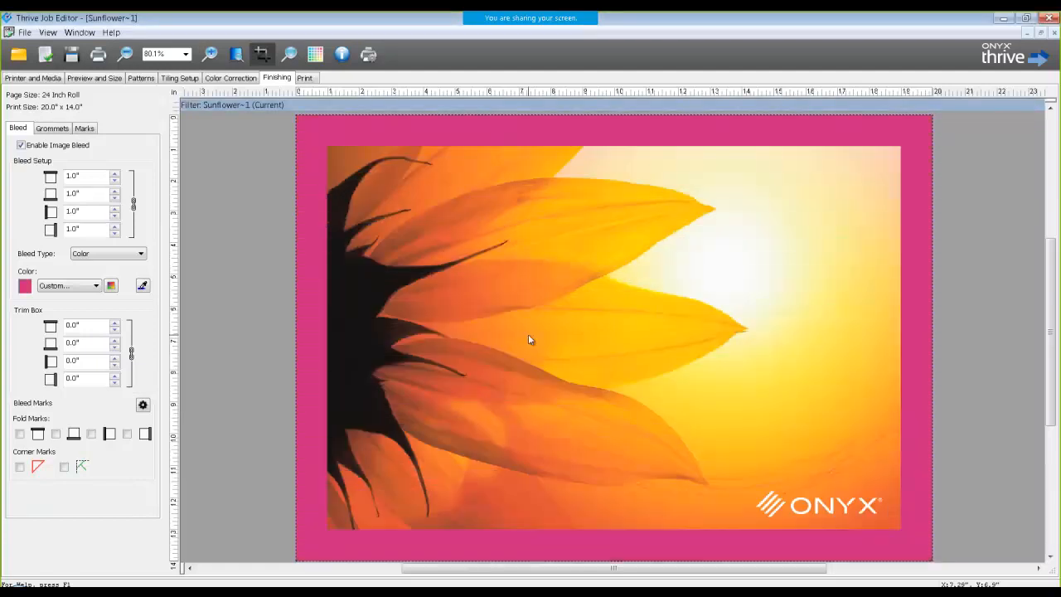
# Sample several bleed colors from the sunflower petals with the eyedropper, finishing with an orange tone.
pyautogui.click(143, 285)
pyautogui.click(469, 174)
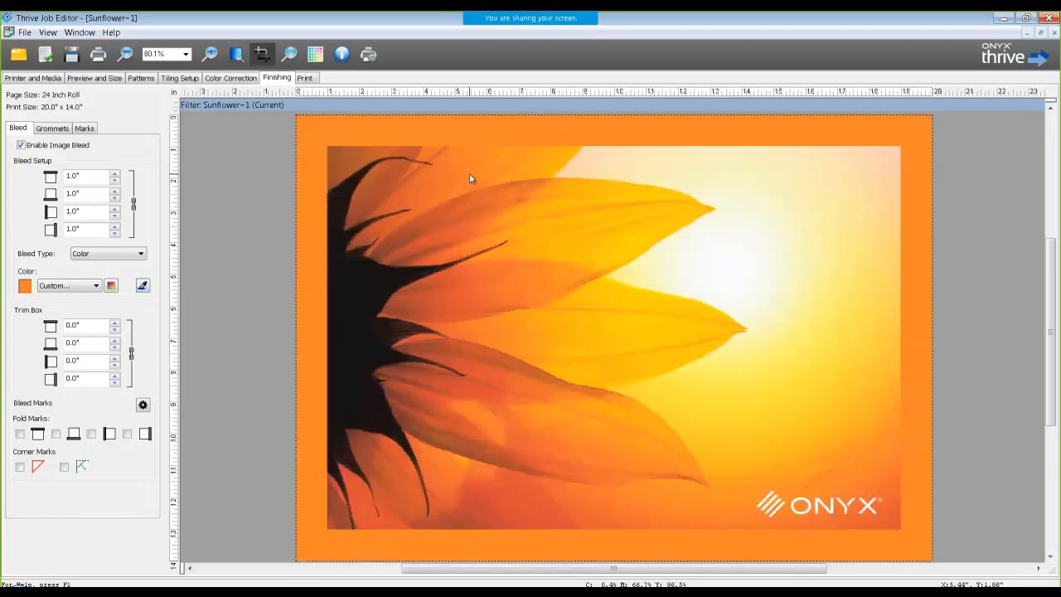
pyautogui.click(144, 287)
pyautogui.click(625, 259)
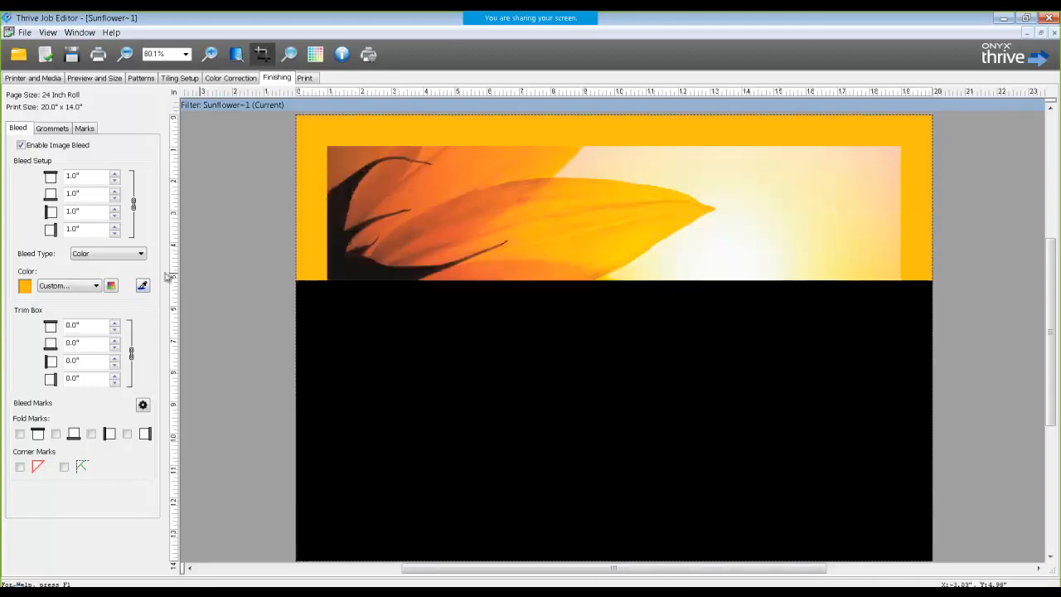
pyautogui.click(143, 287)
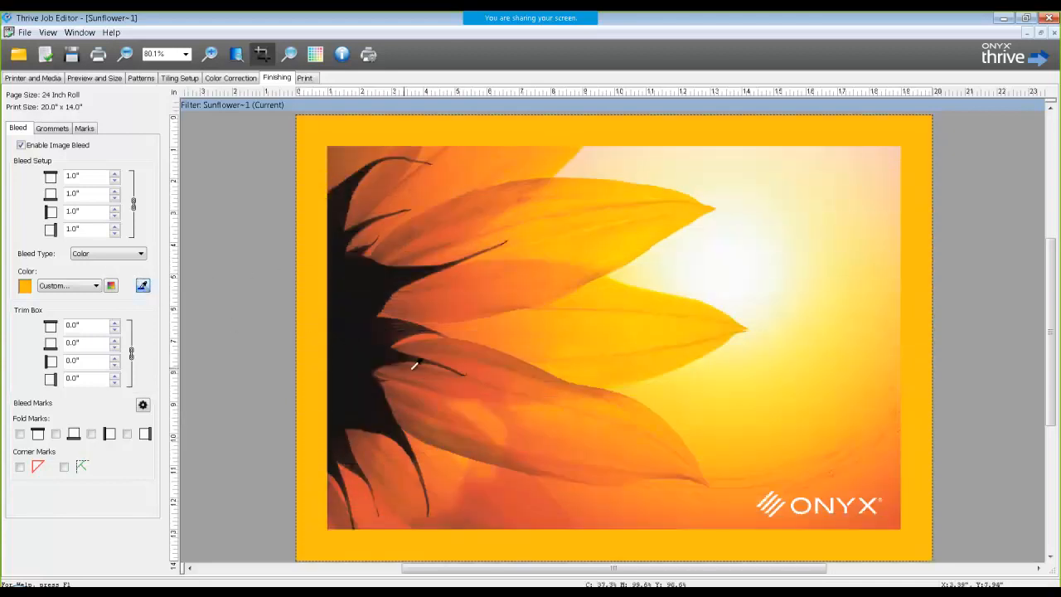
pyautogui.click(478, 390)
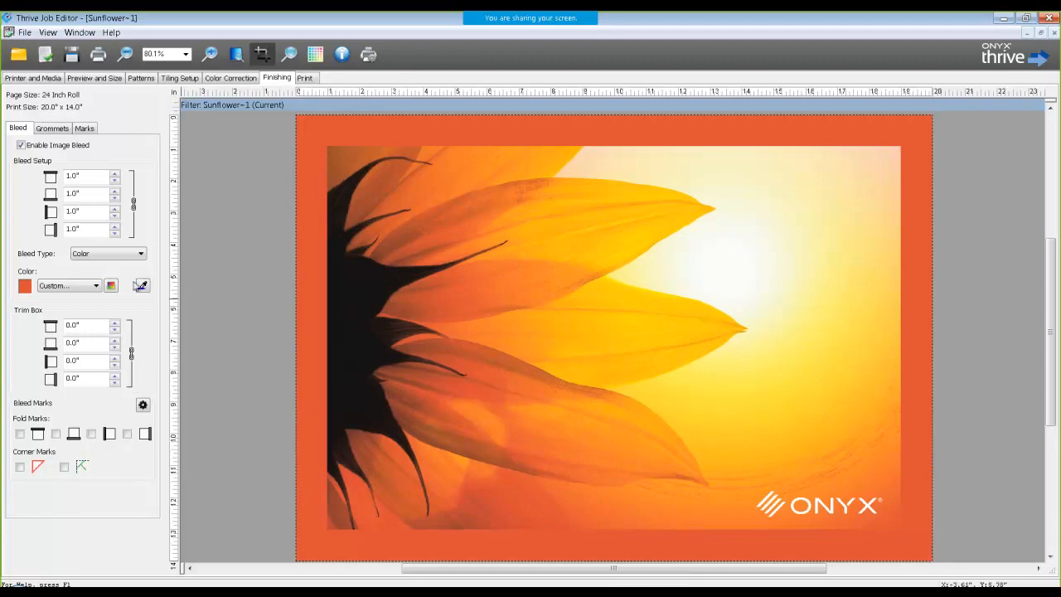
pyautogui.click(143, 285)
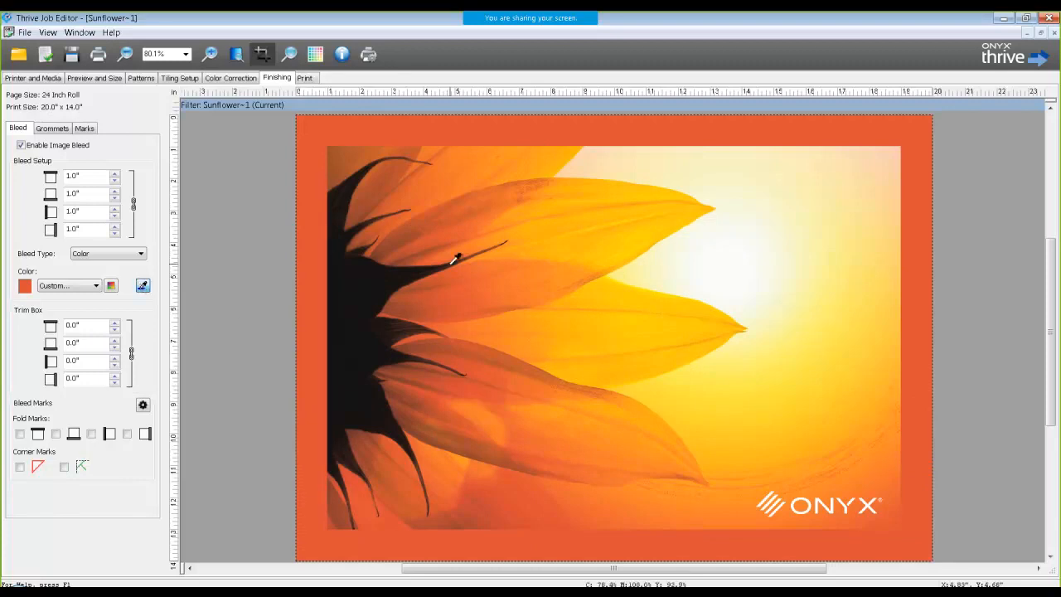
pyautogui.click(464, 206)
pyautogui.click(143, 285)
pyautogui.click(486, 416)
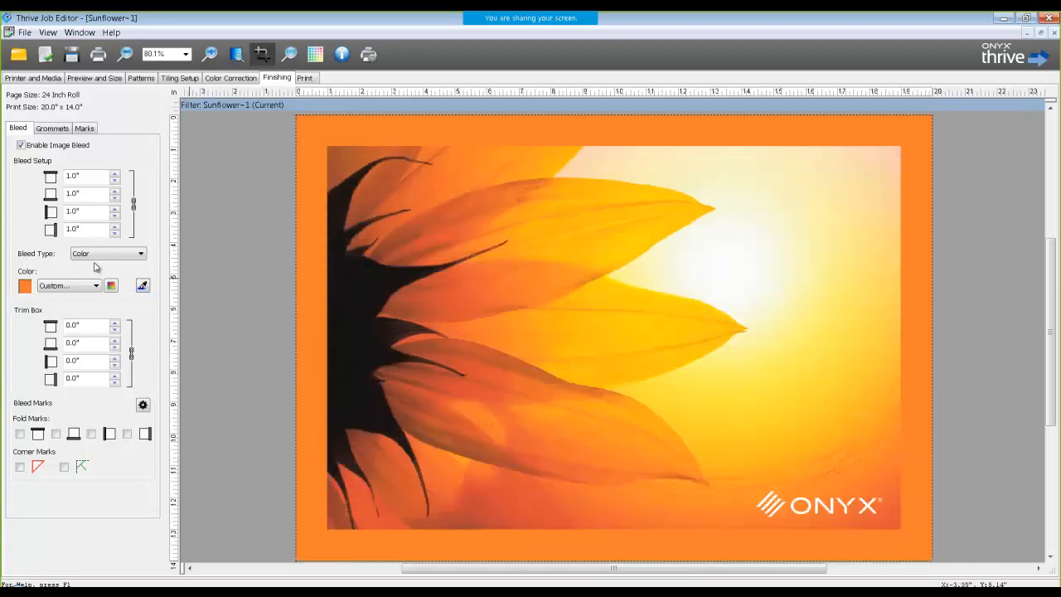
# Keep the Color bleed type and set the trim box to 1.0" on all four sides.
pyautogui.click(91, 256)
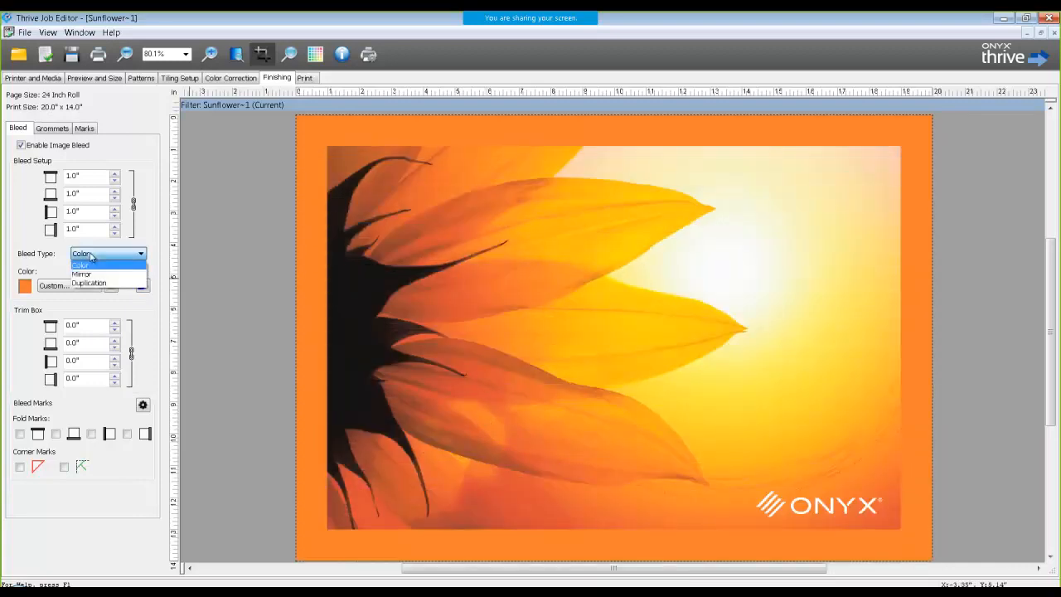
pyautogui.click(91, 256)
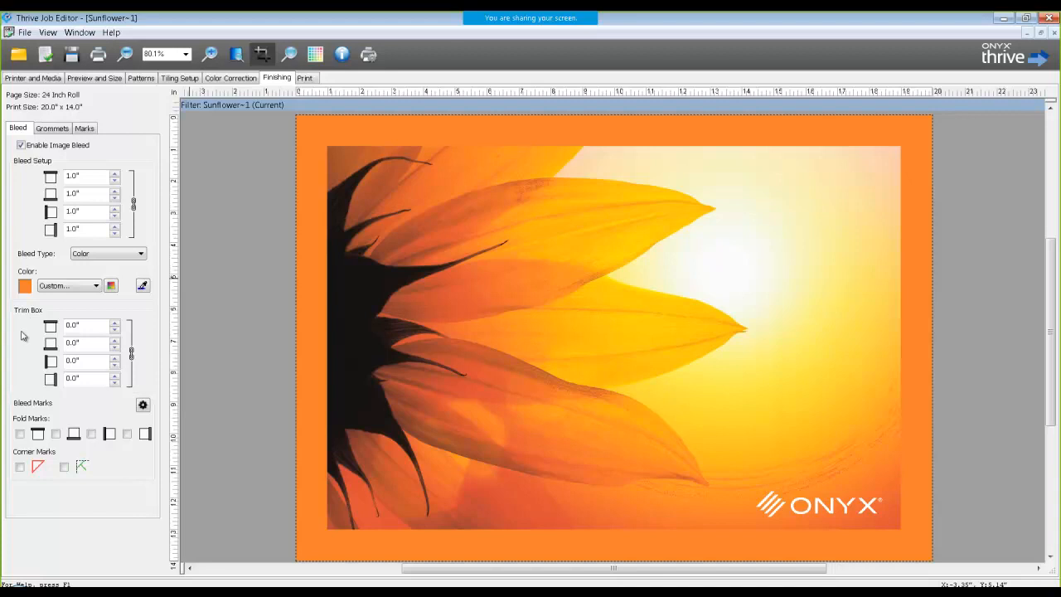
pyautogui.moveTo(89, 329); pyautogui.dragTo(51, 330)
pyautogui.write('1')
pyautogui.press('Return')
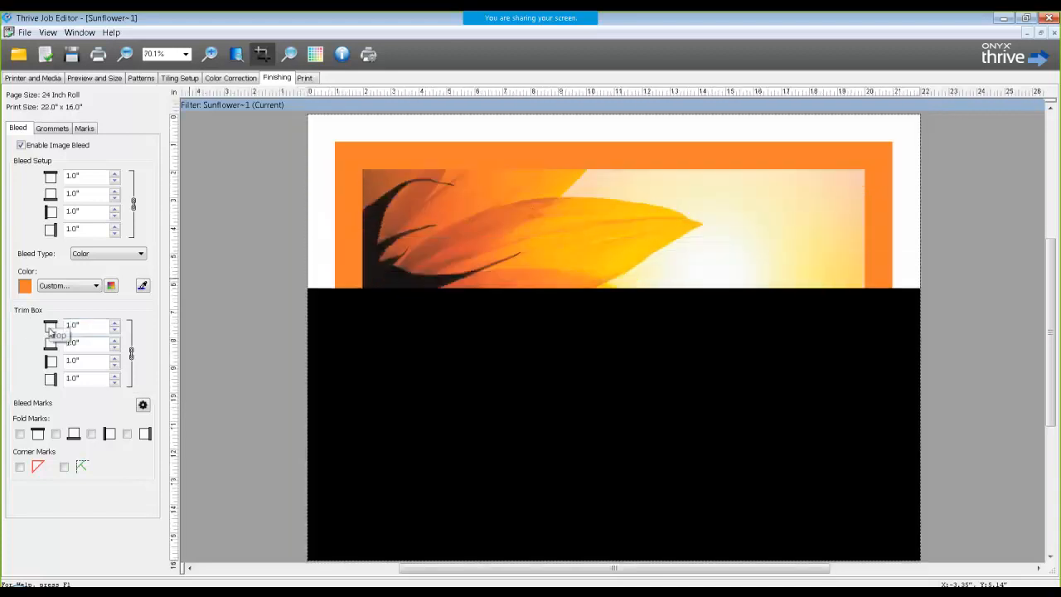
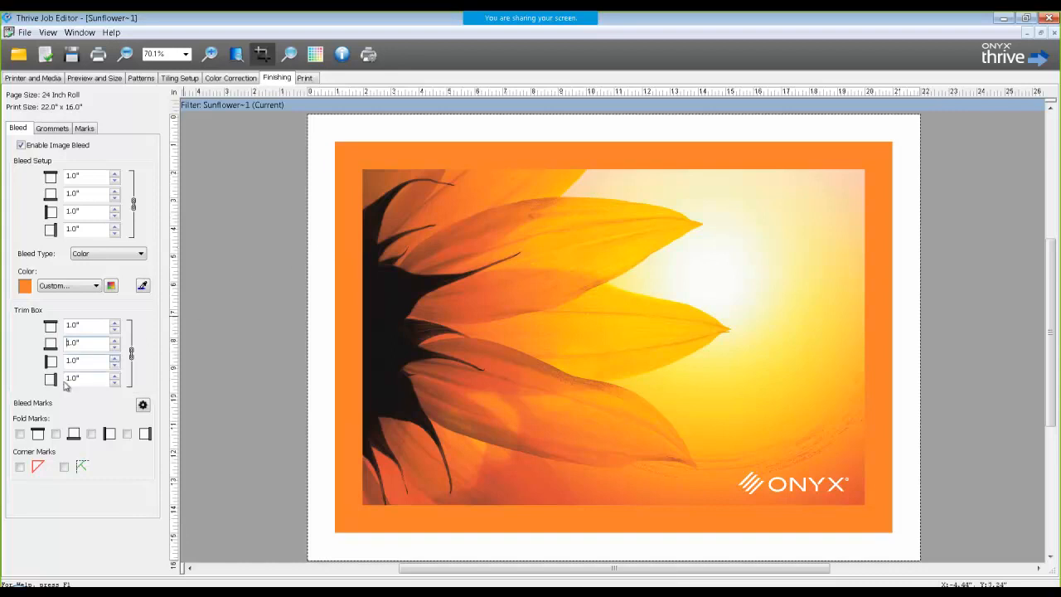
# Enable fold marks on all four sides of the Sunflower image.
pyautogui.click(20, 433)
pyautogui.click(56, 433)
pyautogui.click(91, 434)
pyautogui.click(127, 434)
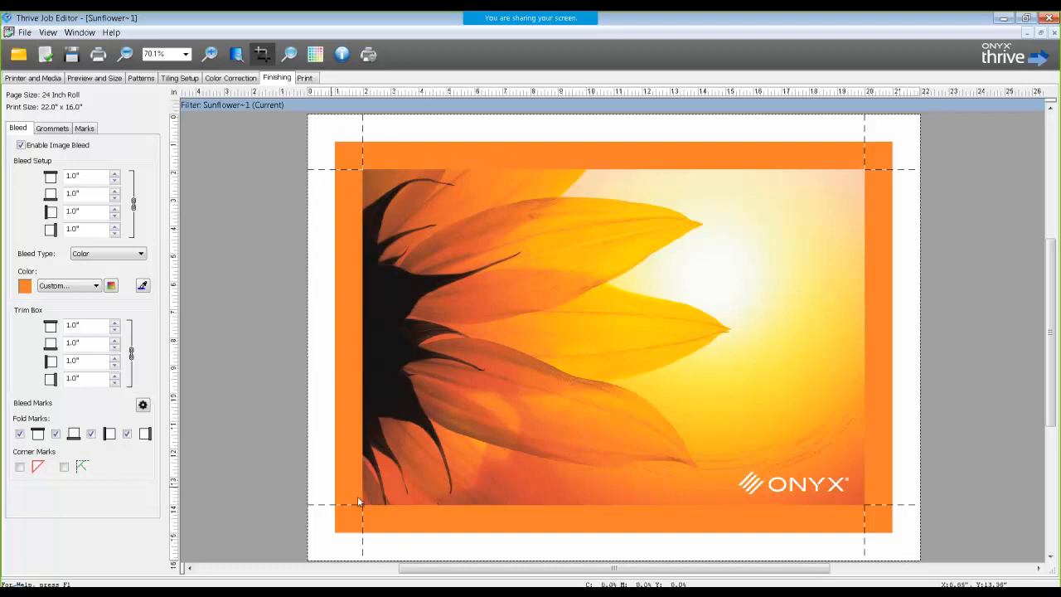
# Try printing the fold marks in the image area as well, and exclude the image area again.
pyautogui.click(142, 406)
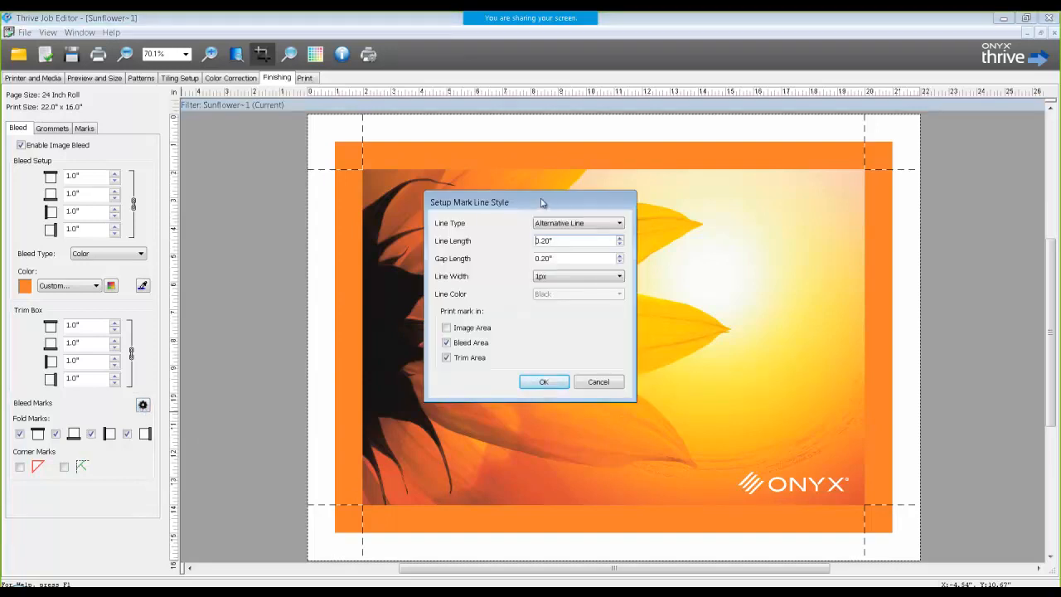
pyautogui.moveTo(541, 204); pyautogui.dragTo(546, 189)
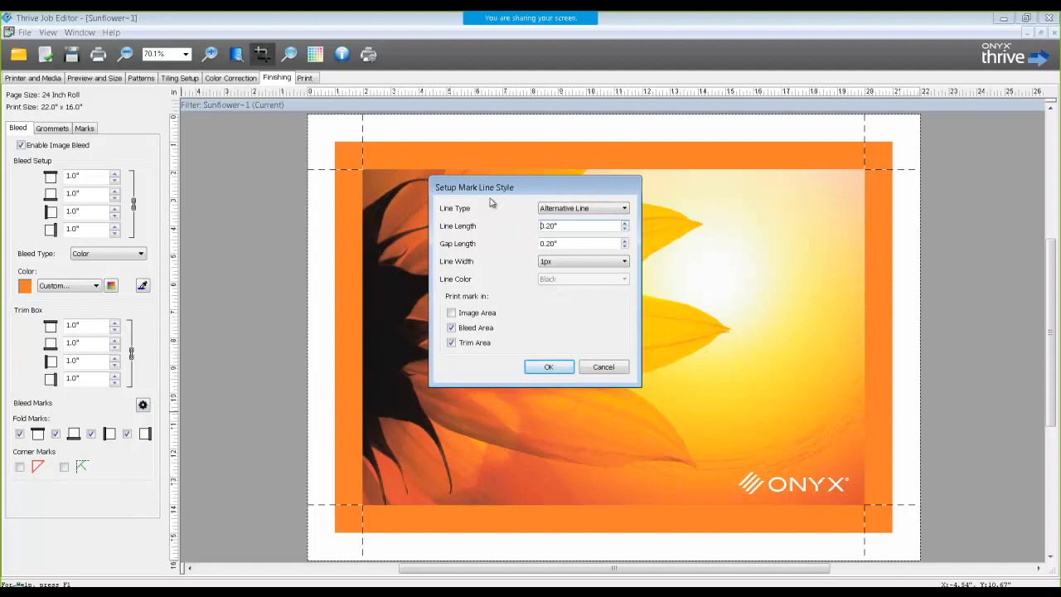
pyautogui.click(451, 312)
pyautogui.click(545, 366)
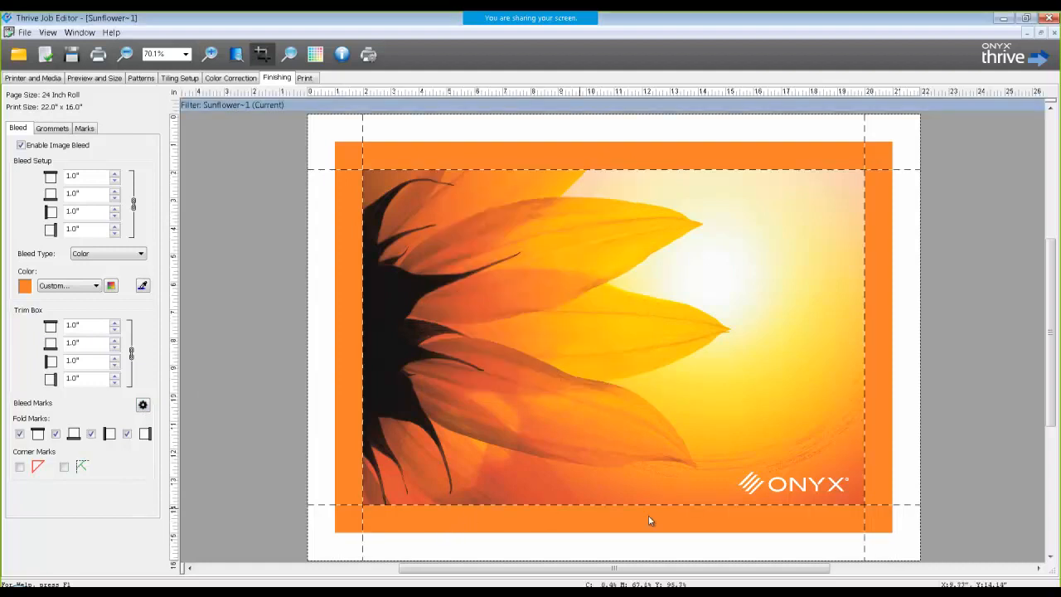
pyautogui.click(142, 405)
pyautogui.click(446, 329)
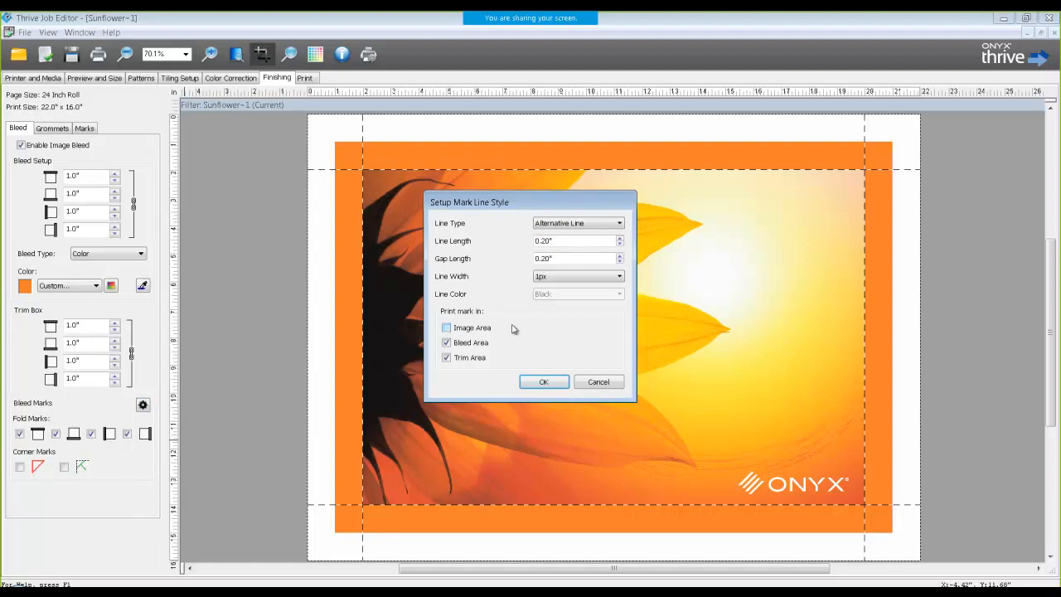
# Change the fold marks to a black Solid Line with a 1px width.
pyautogui.click(536, 228)
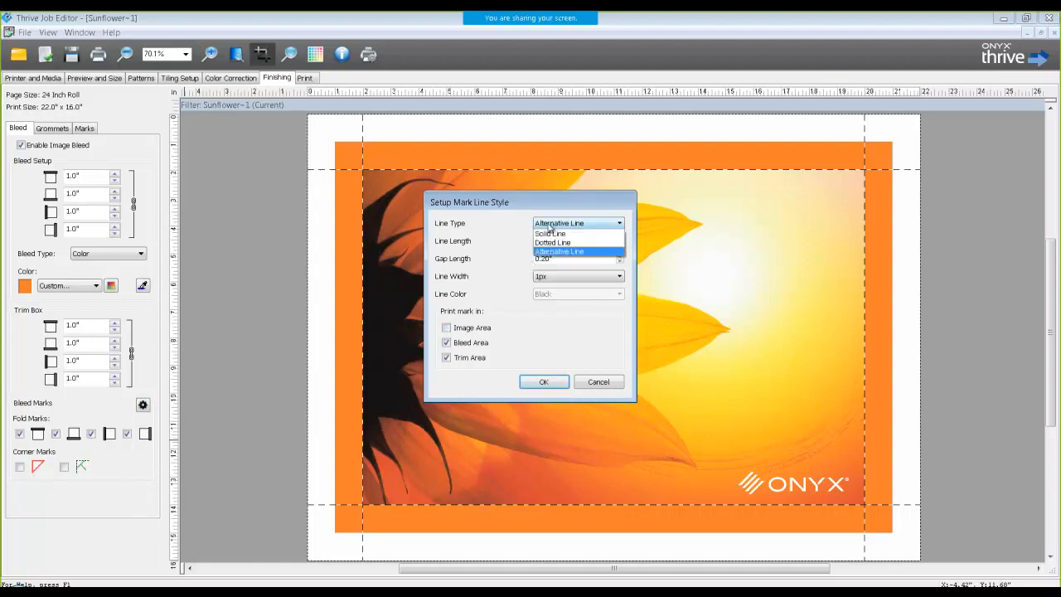
pyautogui.click(552, 236)
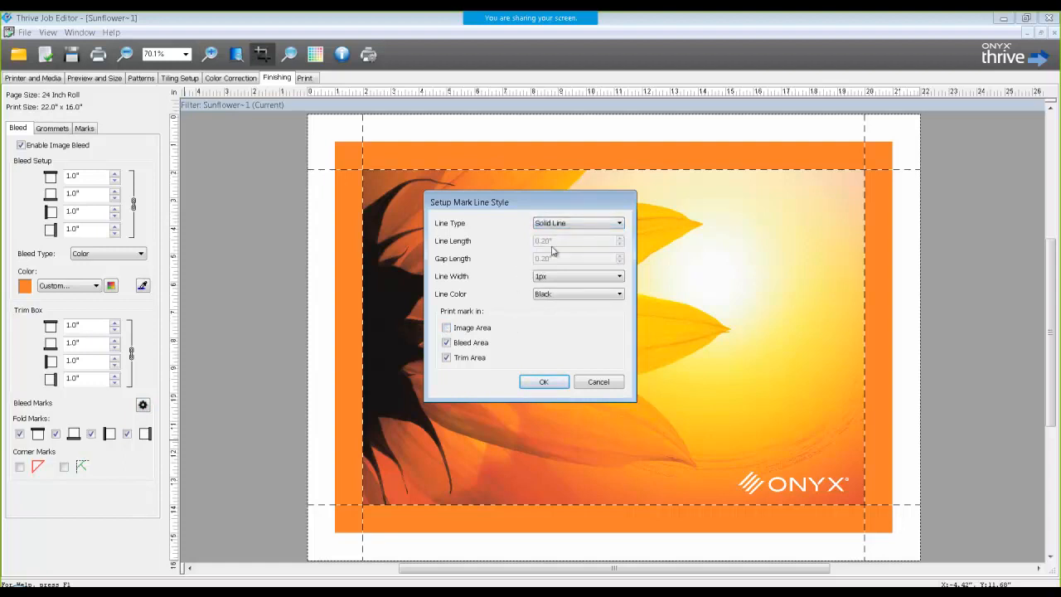
pyautogui.click(553, 278)
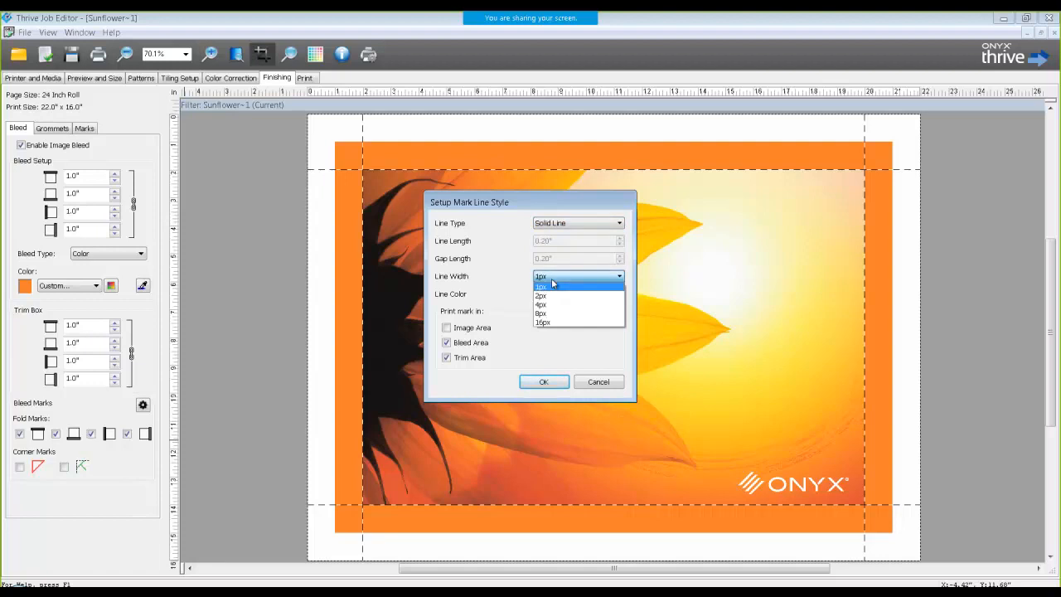
pyautogui.click(553, 286)
pyautogui.click(552, 294)
pyautogui.click(552, 296)
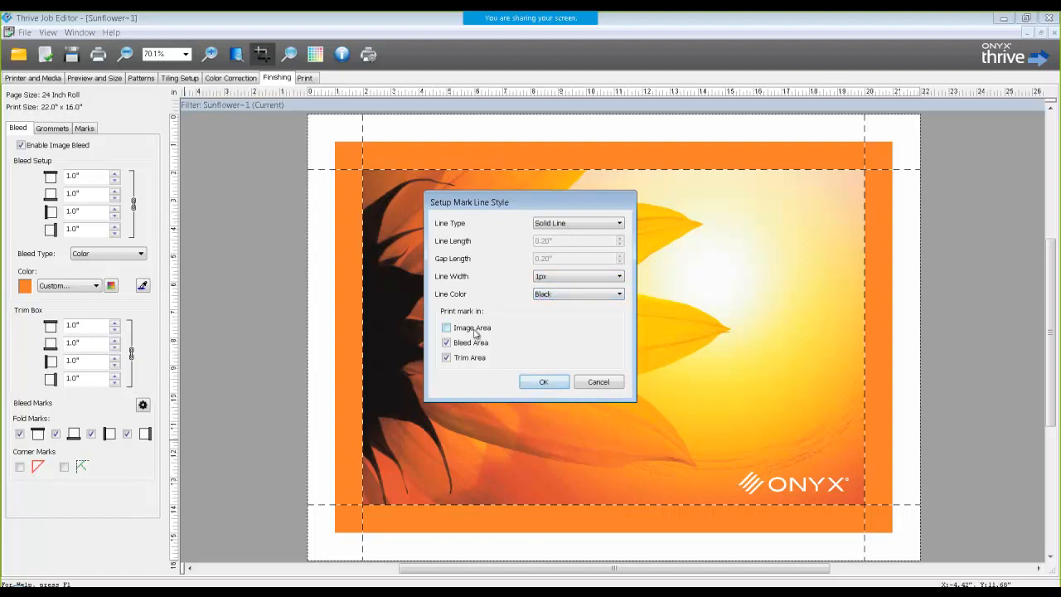
pyautogui.click(528, 382)
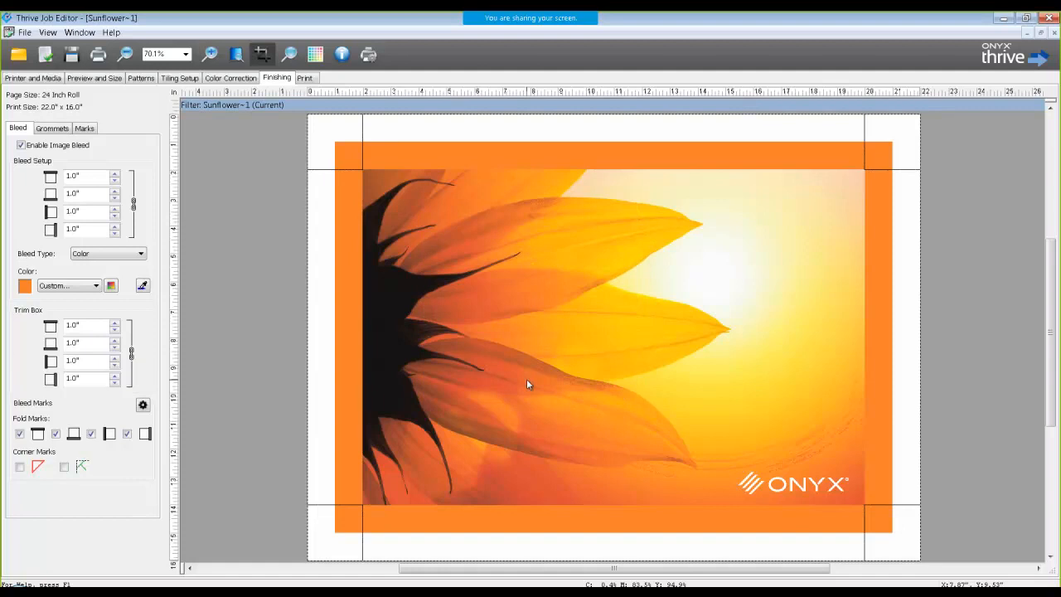
# Switch the solid fold marks' line color to White.
pyautogui.click(143, 404)
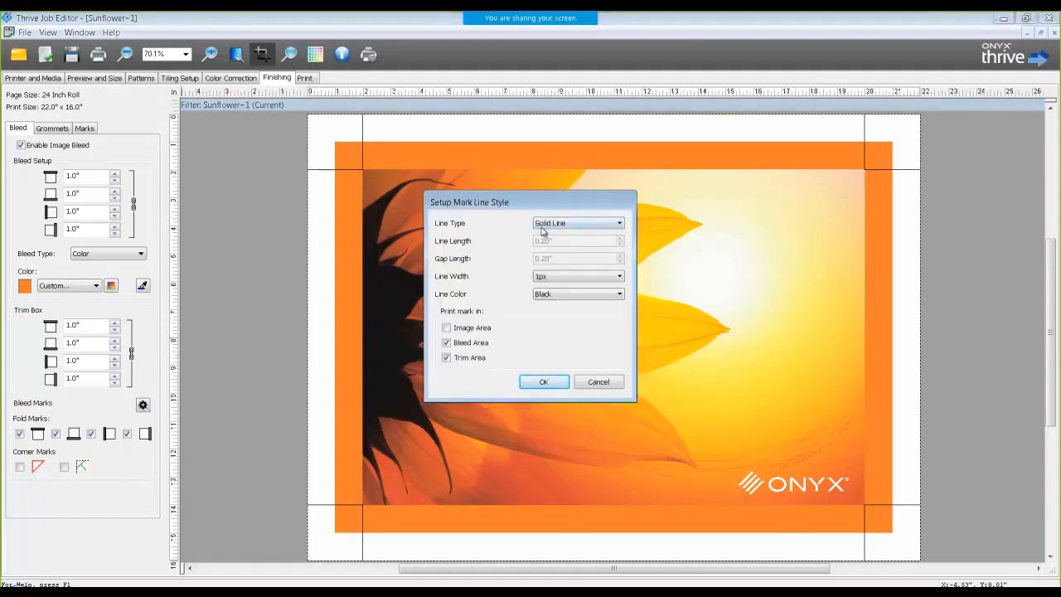
pyautogui.click(544, 294)
pyautogui.click(544, 314)
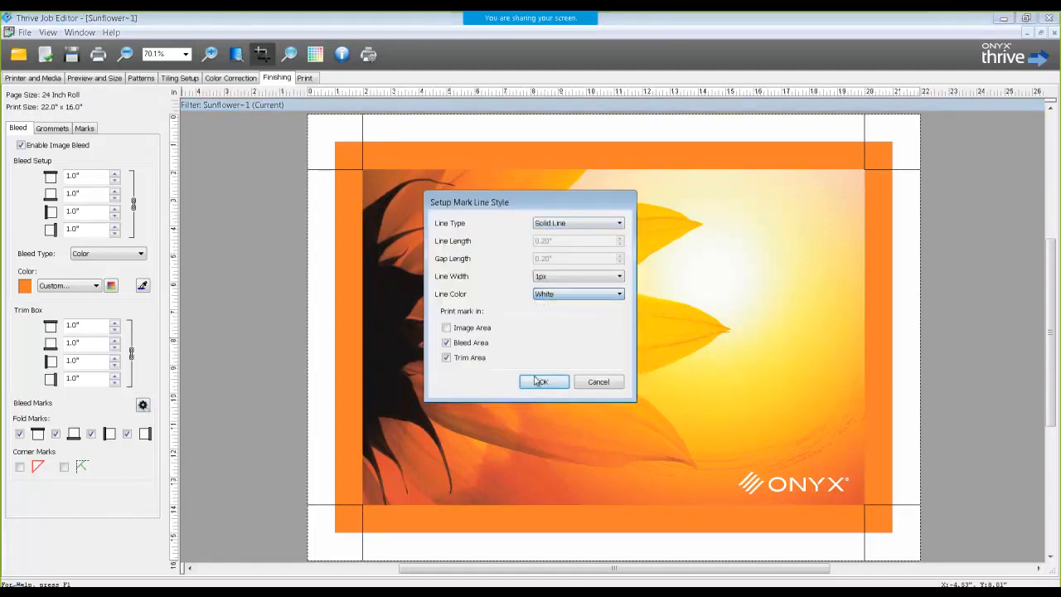
pyautogui.click(536, 381)
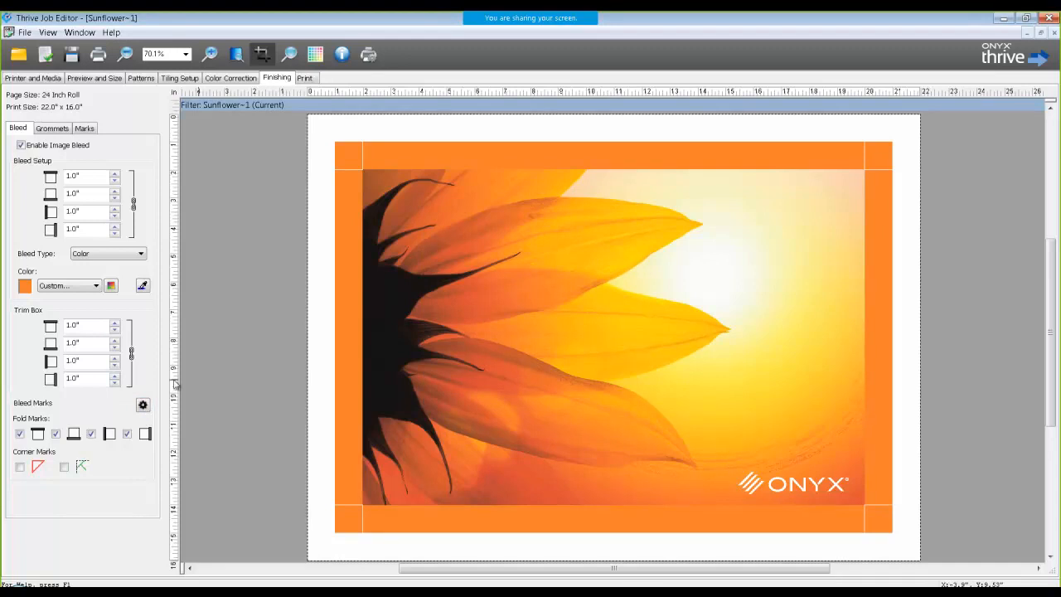
# Change the fold marks' line type to Dotted Line, keeping the line color White.
pyautogui.click(142, 405)
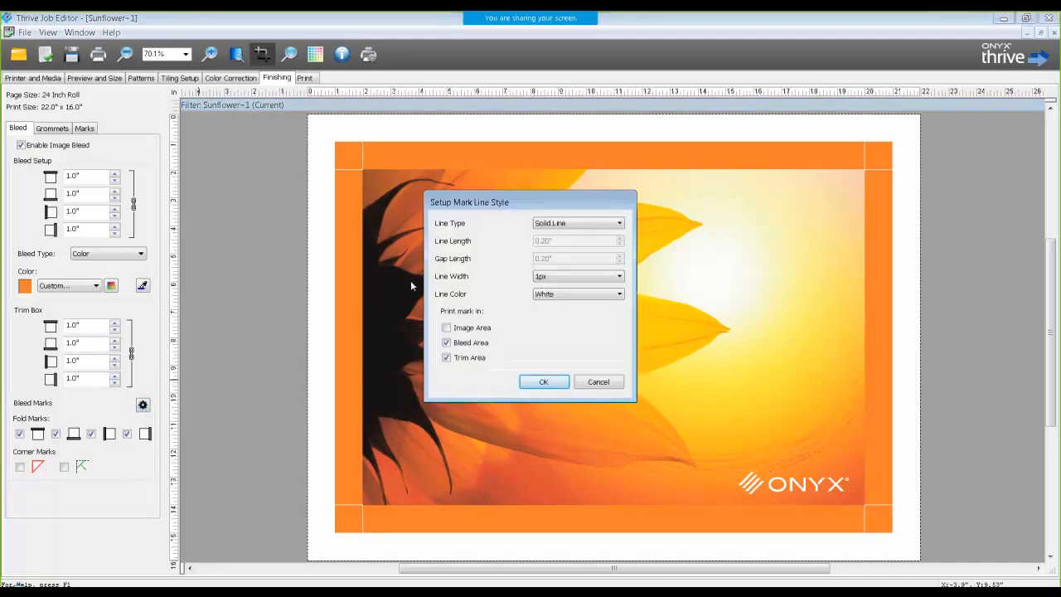
pyautogui.click(559, 223)
pyautogui.click(560, 242)
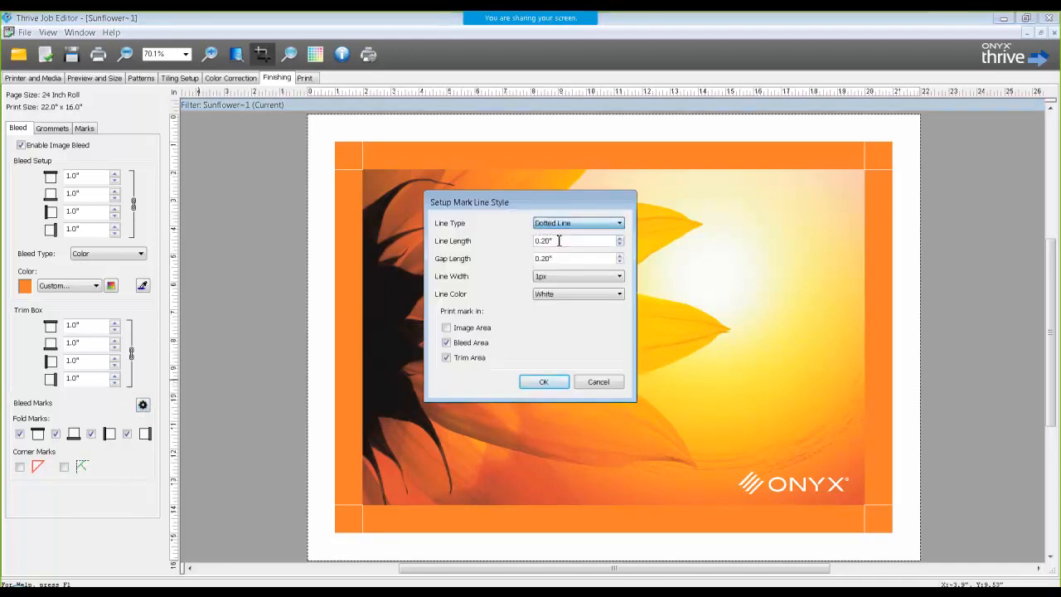
pyautogui.click(562, 295)
pyautogui.click(562, 303)
pyautogui.click(559, 380)
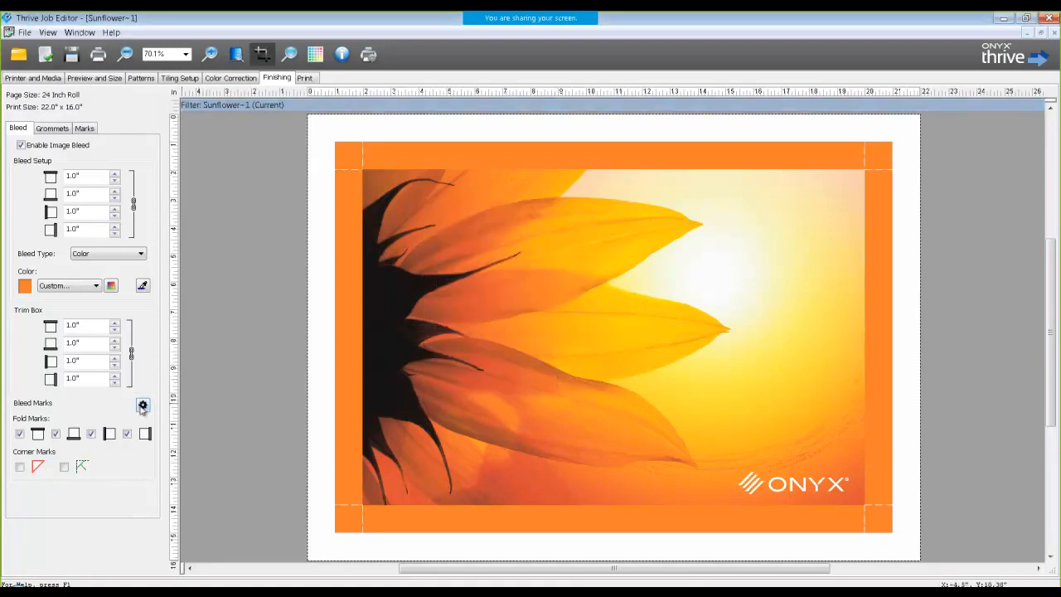
# Set the dotted fold marks' line color to Black.
pyautogui.click(143, 405)
pyautogui.click(541, 297)
pyautogui.click(543, 313)
pyautogui.click(542, 381)
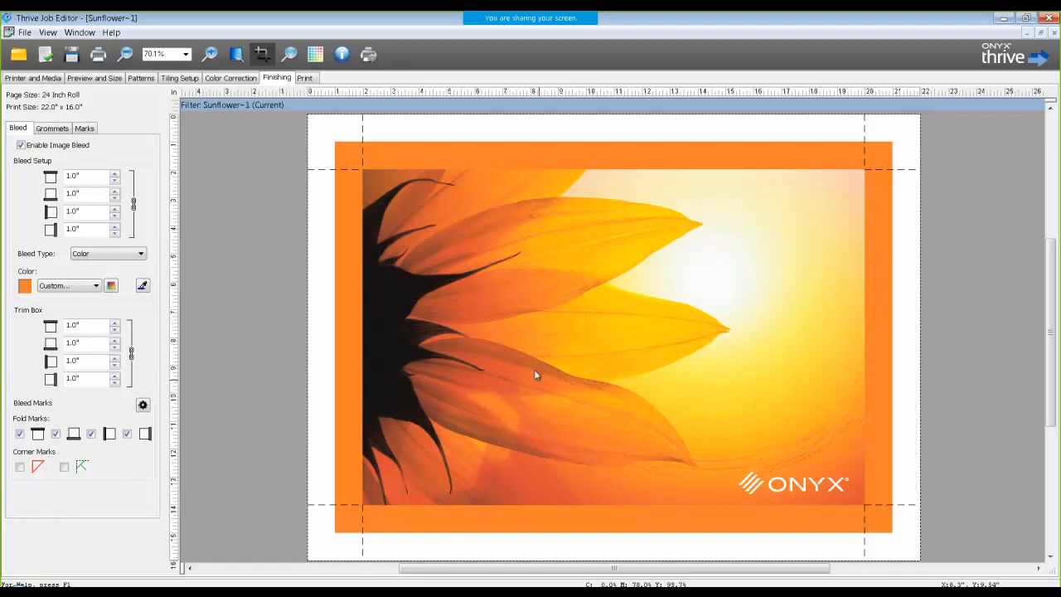
# Set the fold marks to Alternative Line with a 1px width, and review the mark line style settings.
pyautogui.click(144, 405)
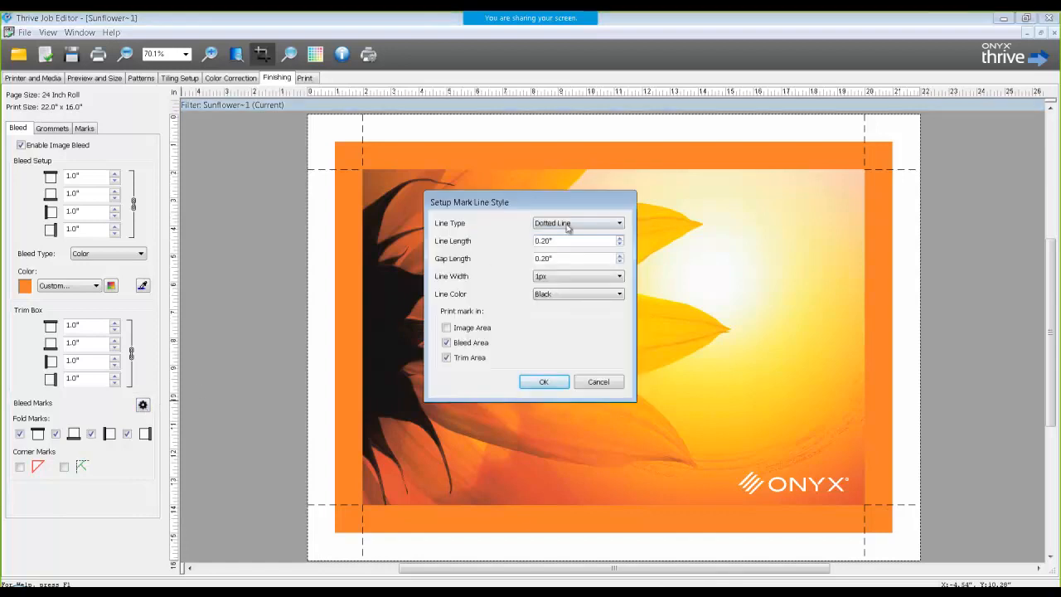
pyautogui.click(569, 224)
pyautogui.click(568, 252)
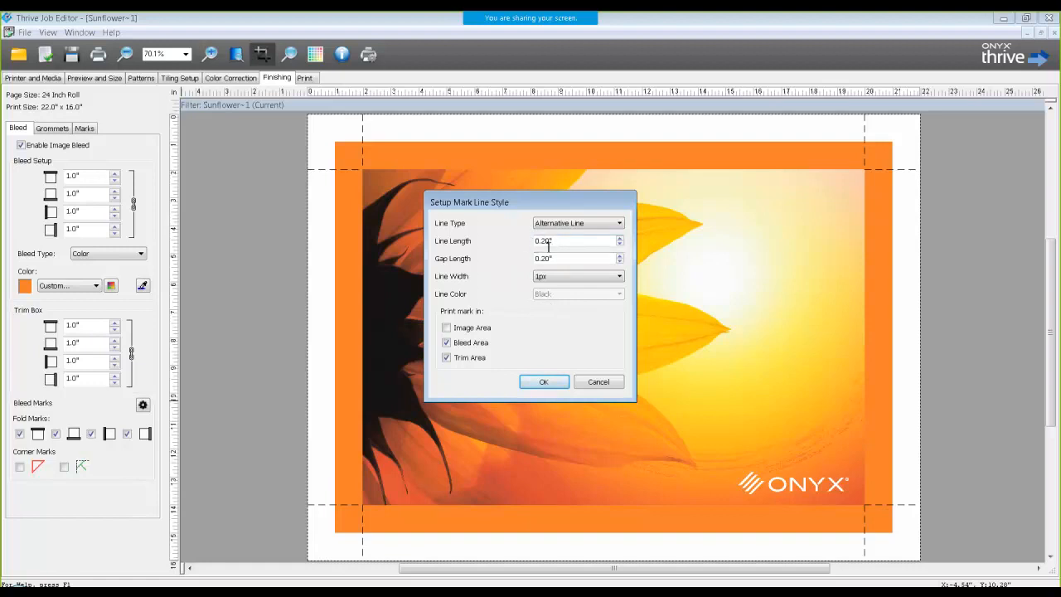
pyautogui.click(566, 278)
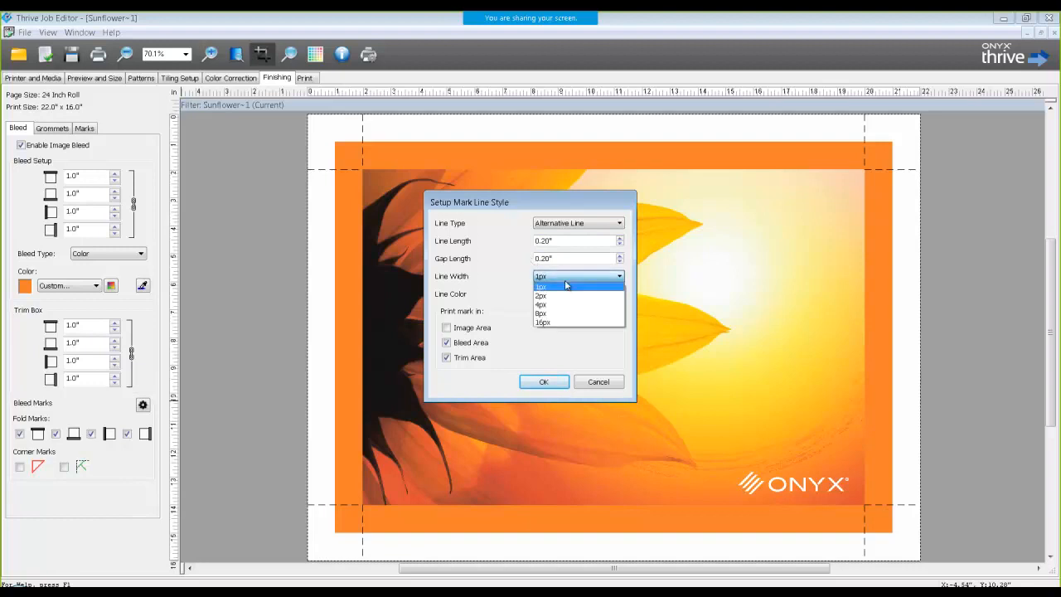
pyautogui.click(566, 287)
pyautogui.click(544, 382)
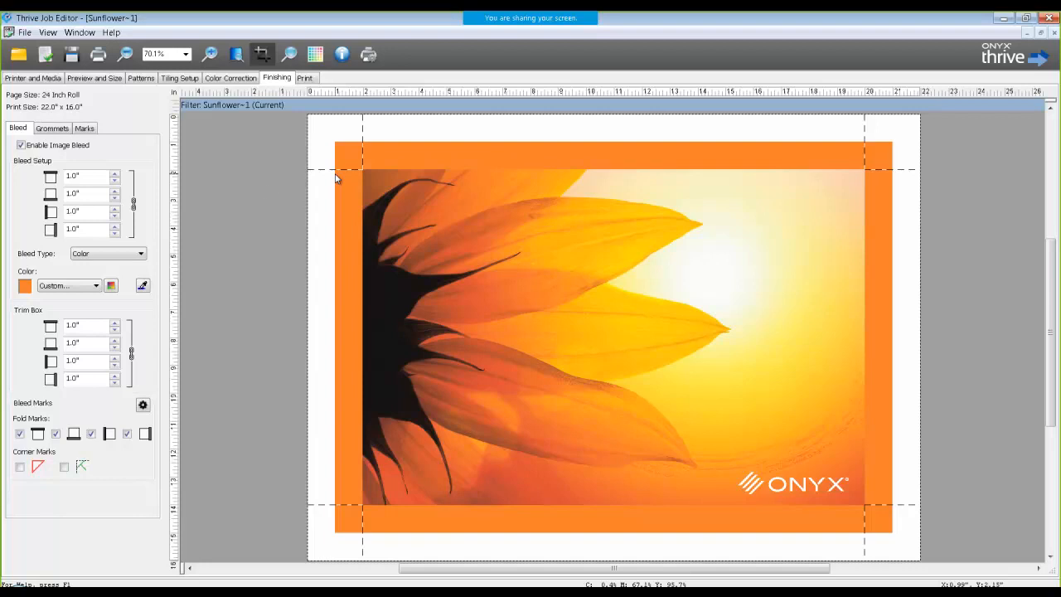
pyautogui.click(142, 405)
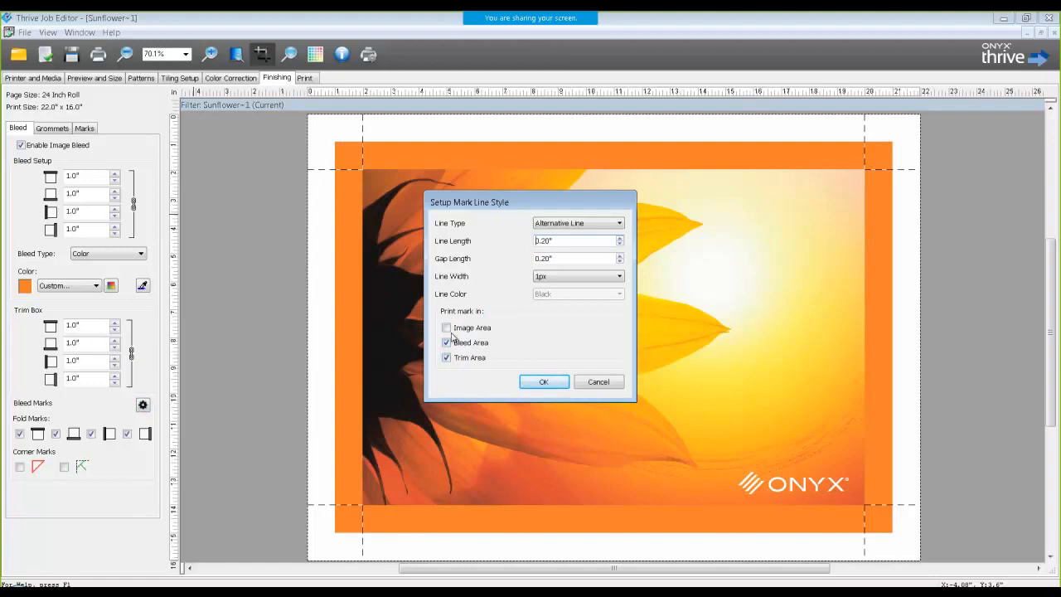
pyautogui.click(543, 381)
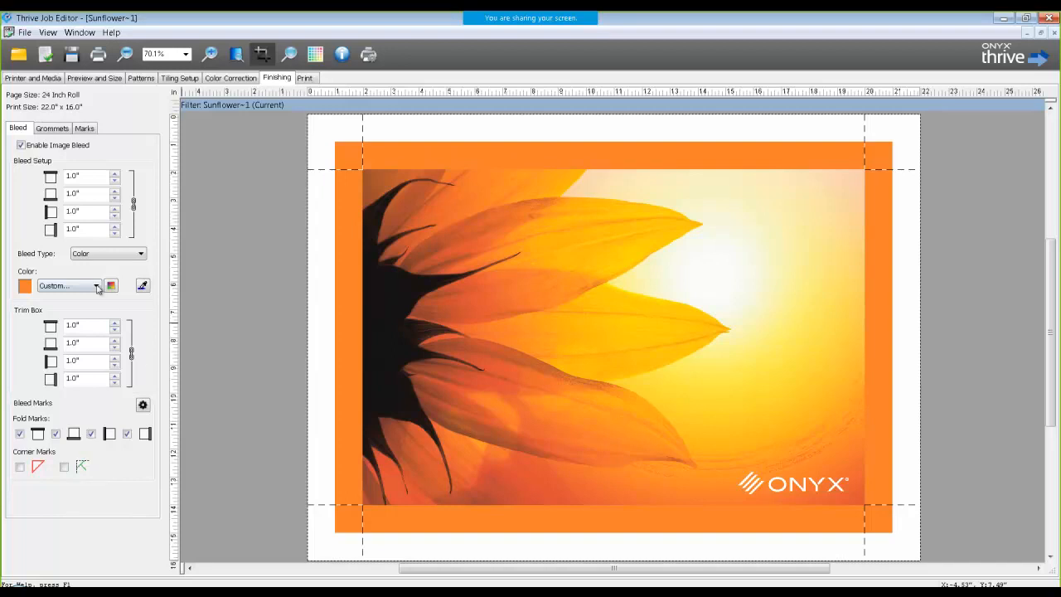
# Export the job's settings as a quick set named "1 inch canvas wrap" in the My Exported Quick Sets folder.
pyautogui.click(26, 33)
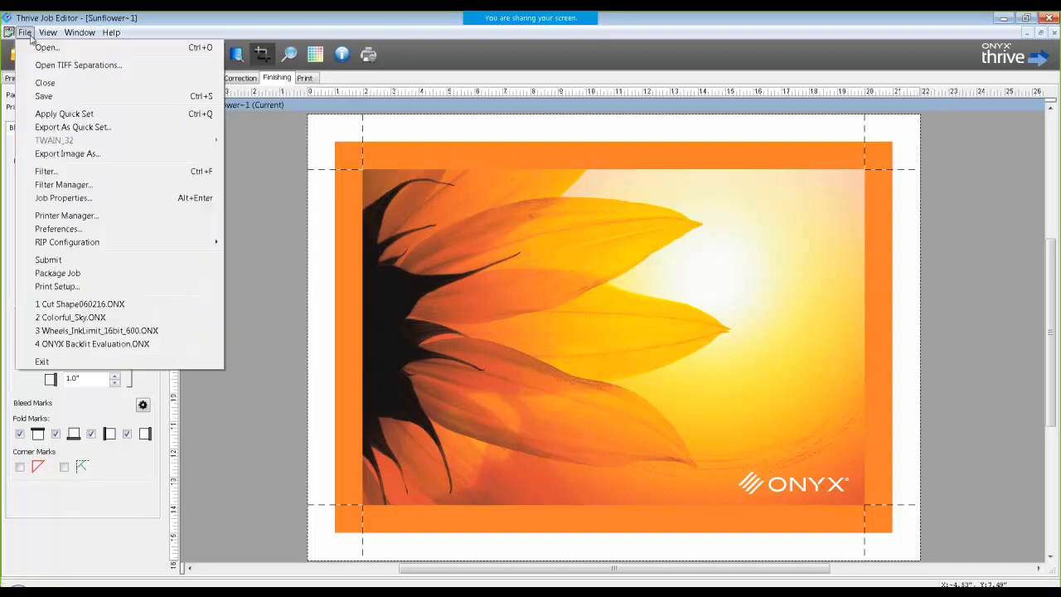
pyautogui.click(53, 130)
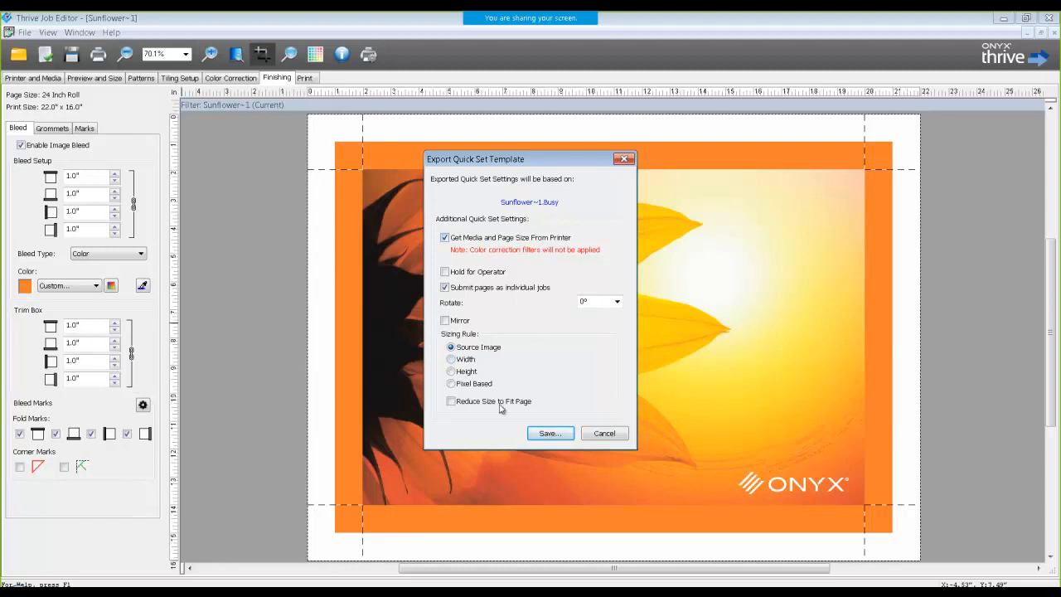
pyautogui.click(542, 435)
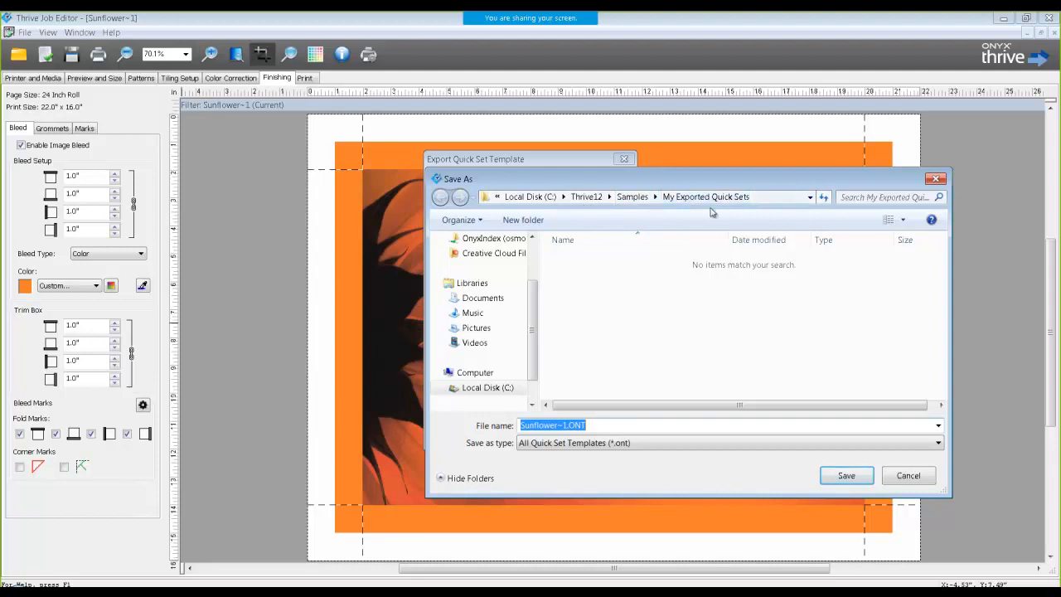
pyautogui.click(564, 426)
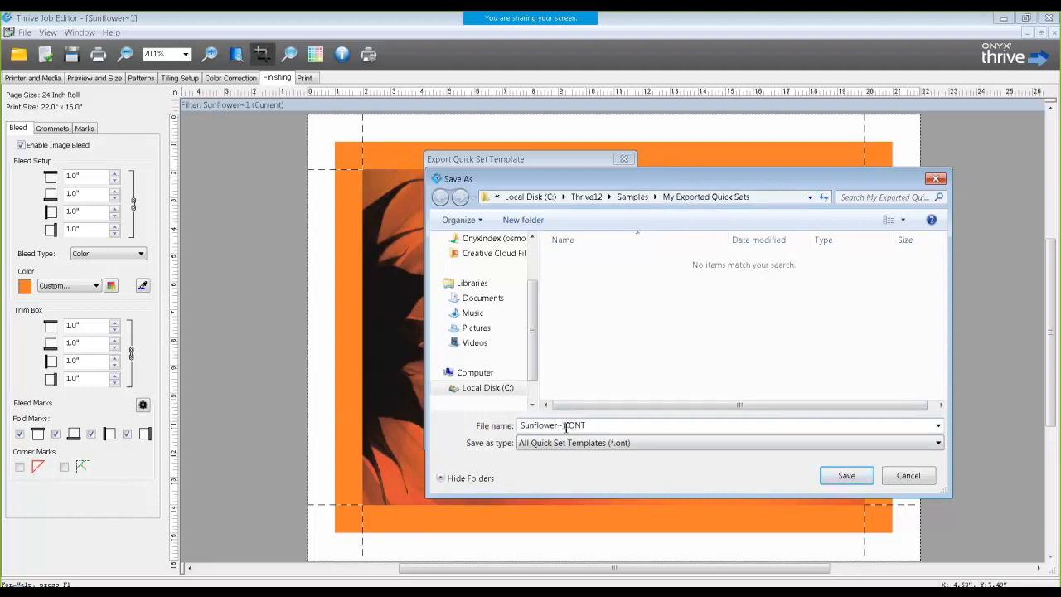
pyautogui.moveTo(567, 426); pyautogui.dragTo(513, 426)
pyautogui.write('1 inch canca')
pyautogui.press('BackSpace')
pyautogui.press('BackSpace')
pyautogui.write('vas wrap')
pyautogui.click(829, 476)
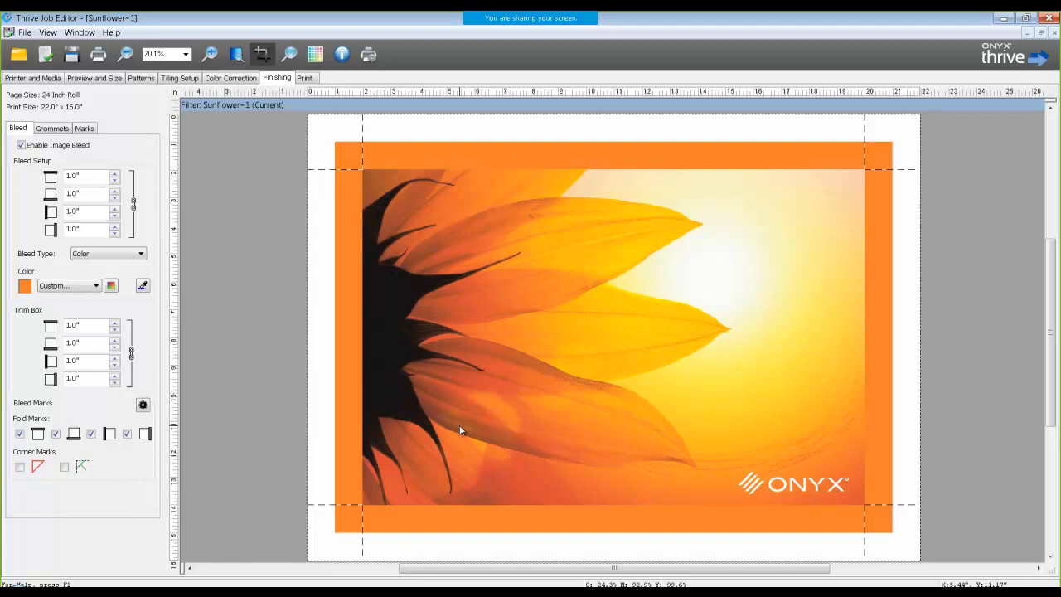
# Submit the Sunflower~1 job for printing and locate it among the jobs ready to print in RIP-Queue.
pyautogui.click(304, 77)
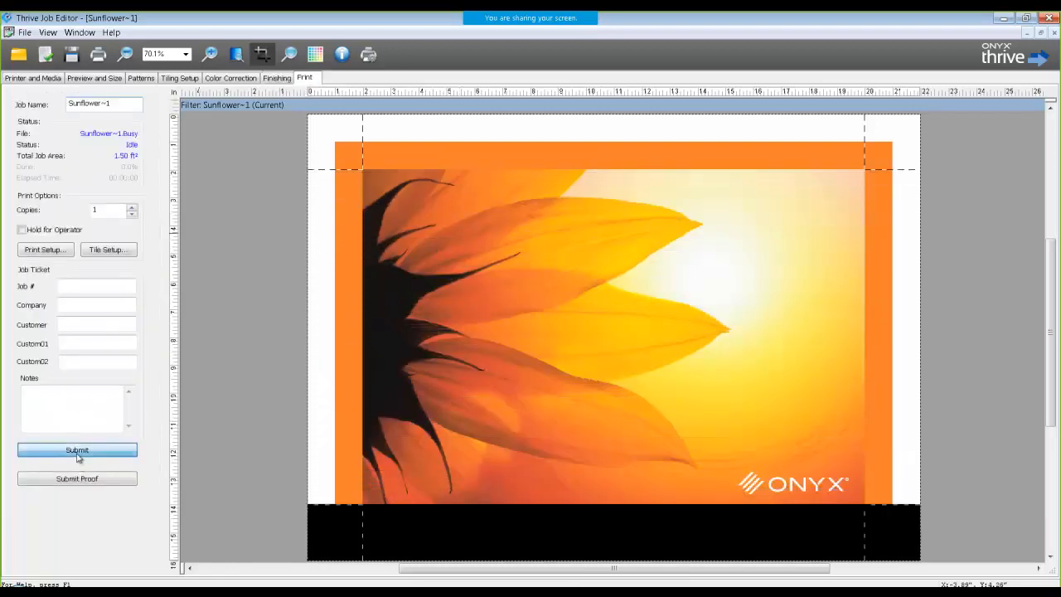
pyautogui.click(77, 455)
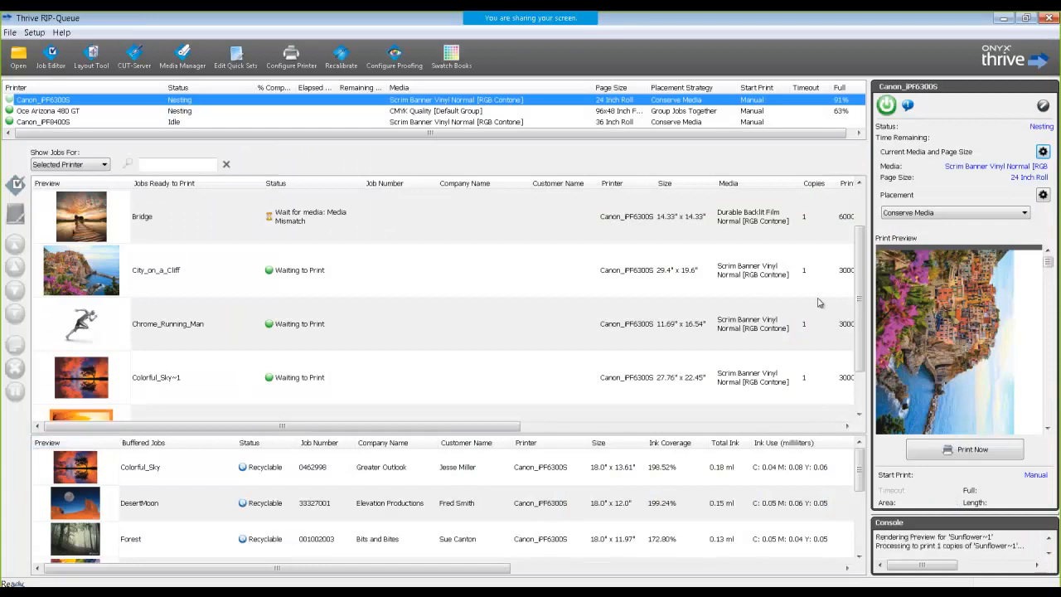
pyautogui.moveTo(860, 286); pyautogui.dragTo(865, 345)
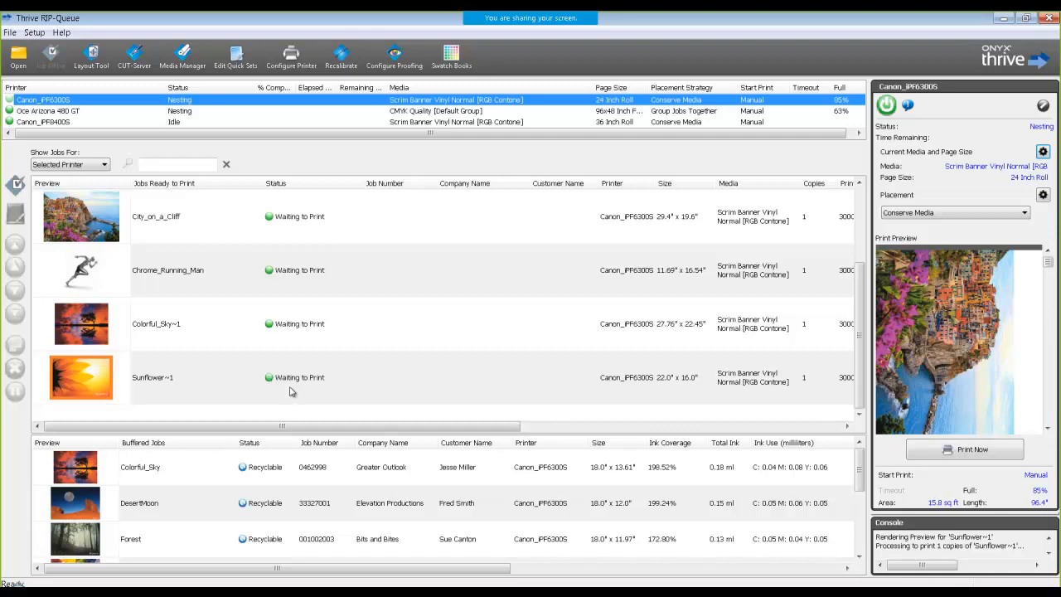
# Review the Sunflower~1 job's basic properties and print preview.
pyautogui.click(290, 392)
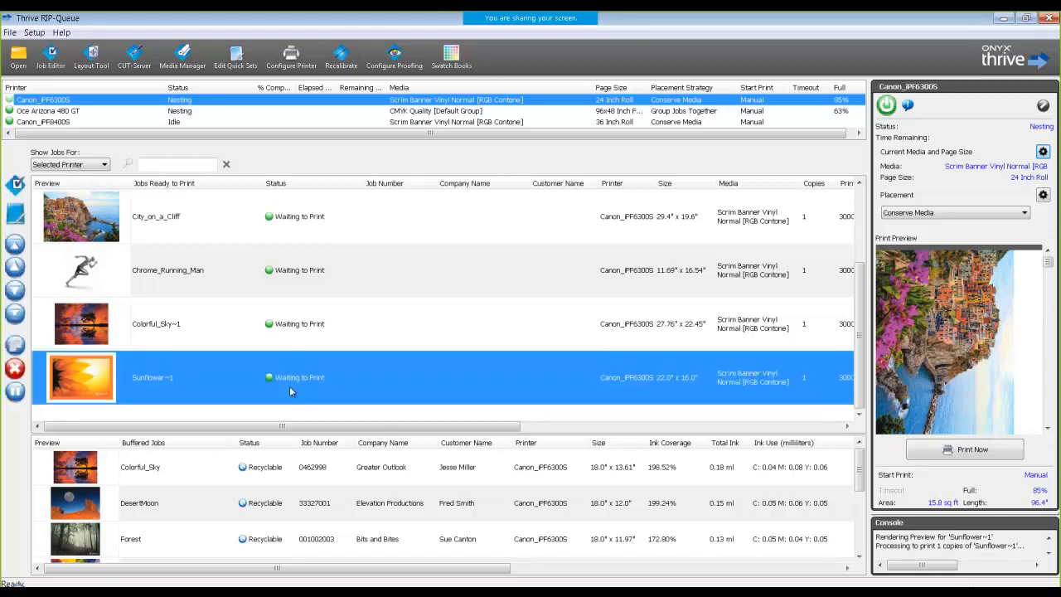
pyautogui.doubleClick(289, 386)
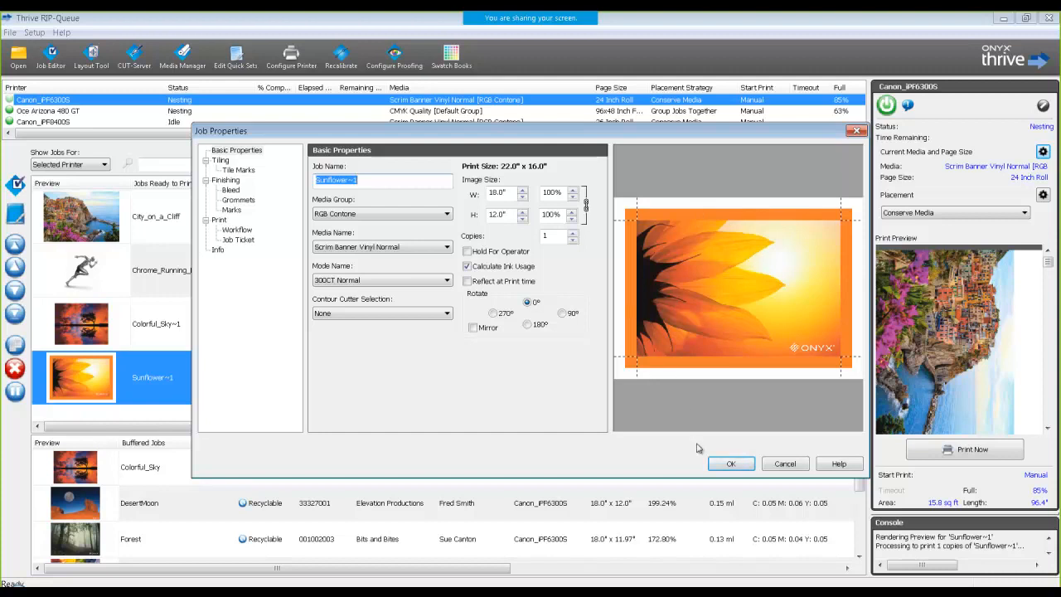
pyautogui.click(718, 464)
pyautogui.click(442, 410)
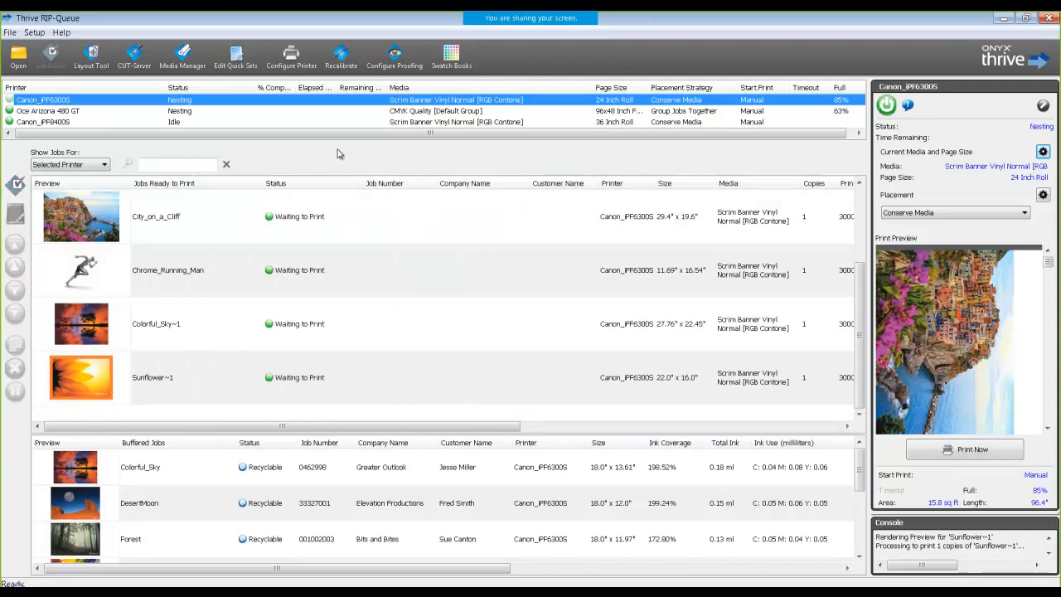
# Import the quick set "1 inch canvas wrap.ONT" from Thrive12\Samples\My Exported Quick Sets into the Canon_iPF6300S printer configuration.
pyautogui.click(291, 60)
pyautogui.click(473, 327)
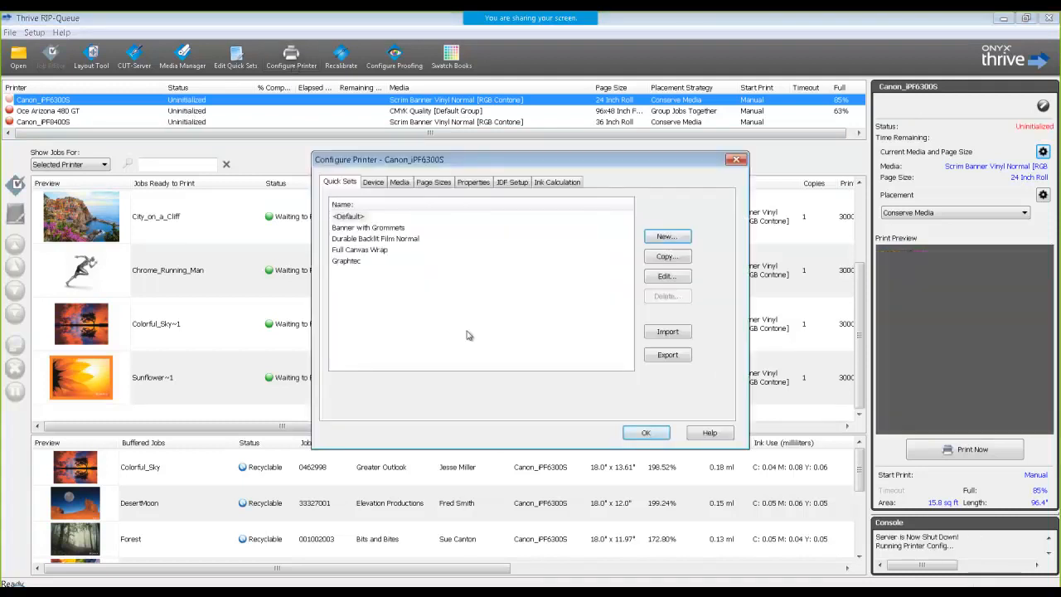
pyautogui.click(673, 335)
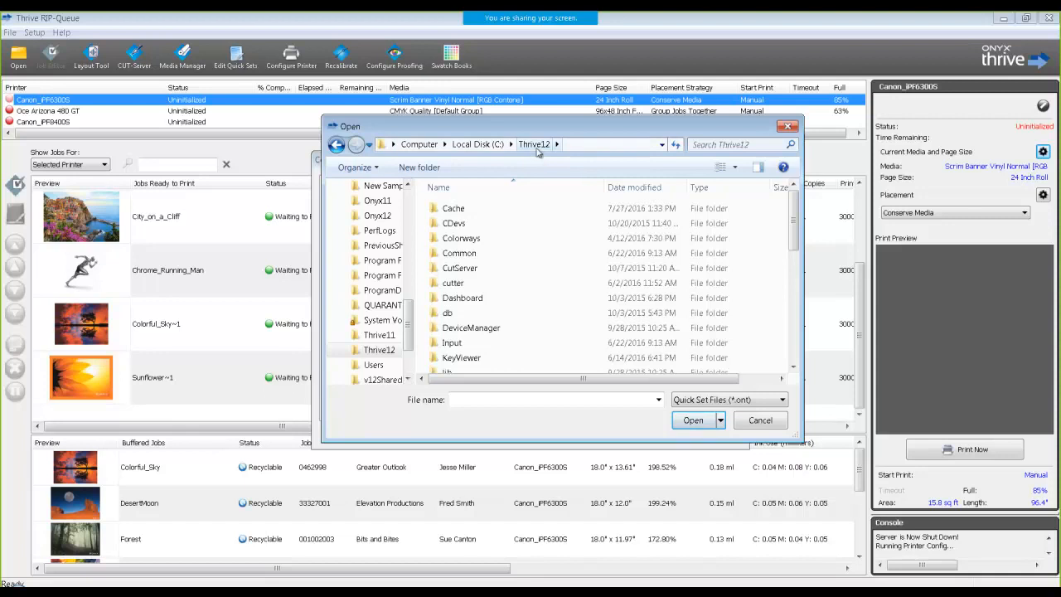
pyautogui.moveTo(794, 213); pyautogui.dragTo(793, 304)
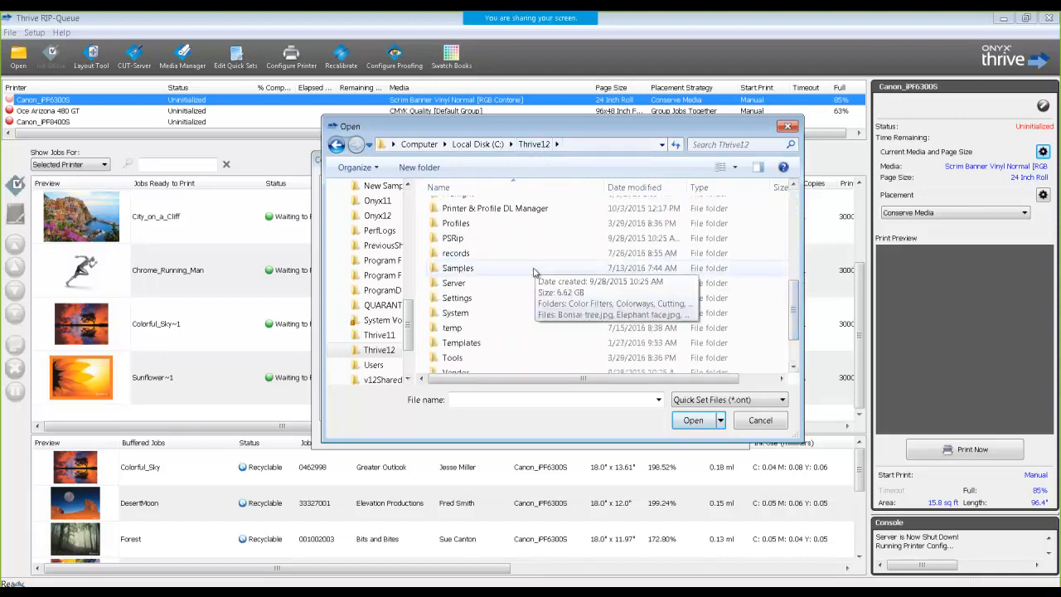
pyautogui.doubleClick(458, 268)
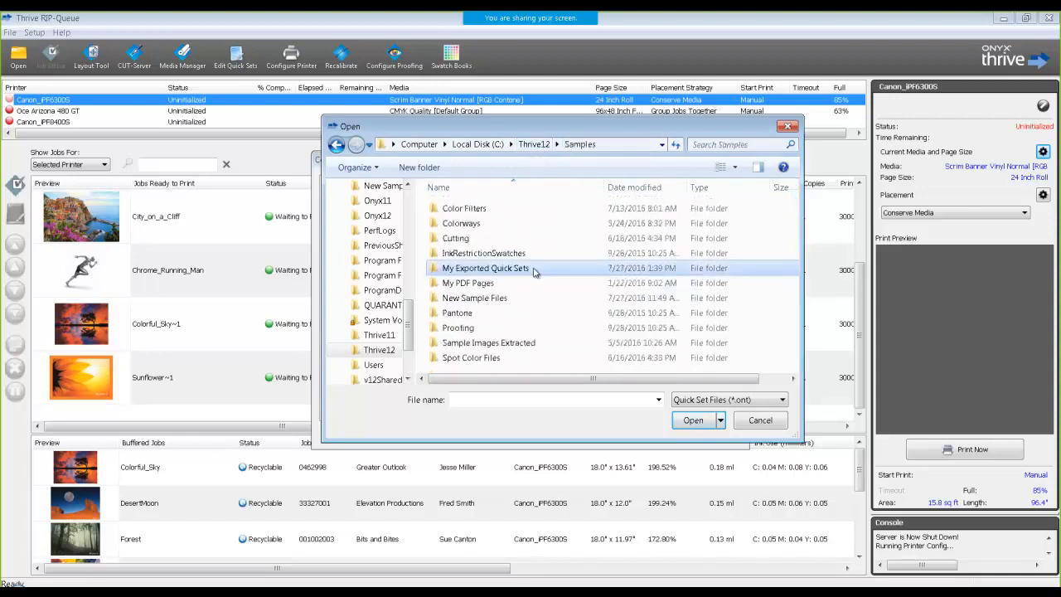
pyautogui.doubleClick(430, 270)
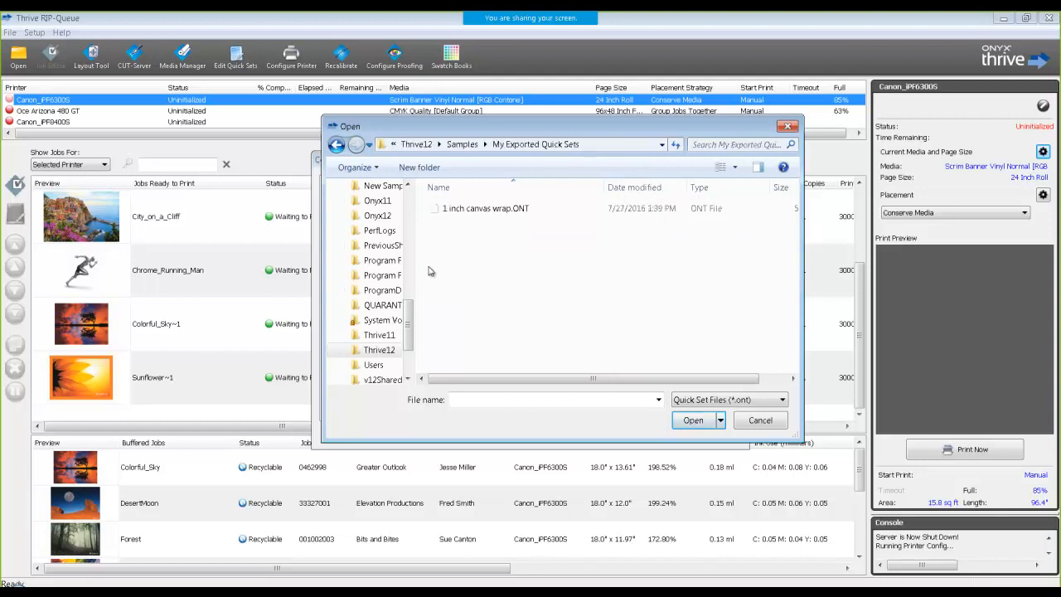
pyautogui.click(454, 213)
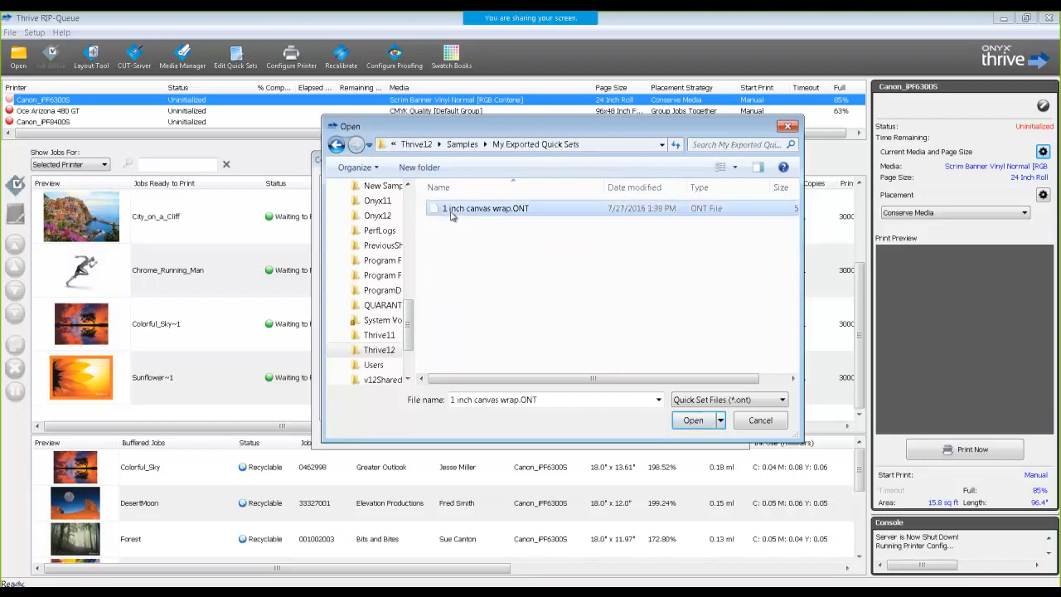
pyautogui.click(691, 420)
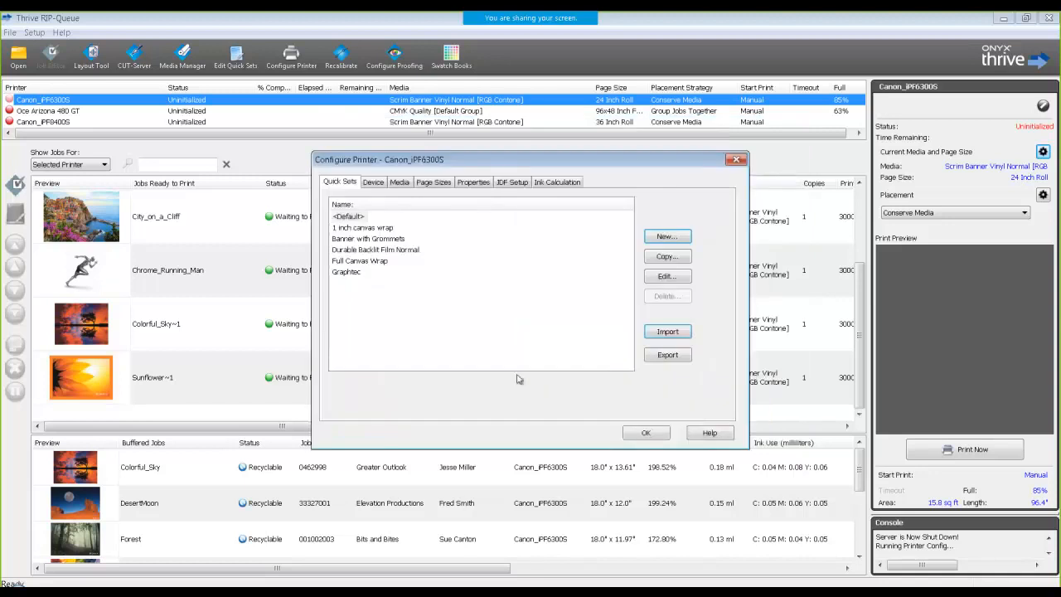
pyautogui.click(360, 229)
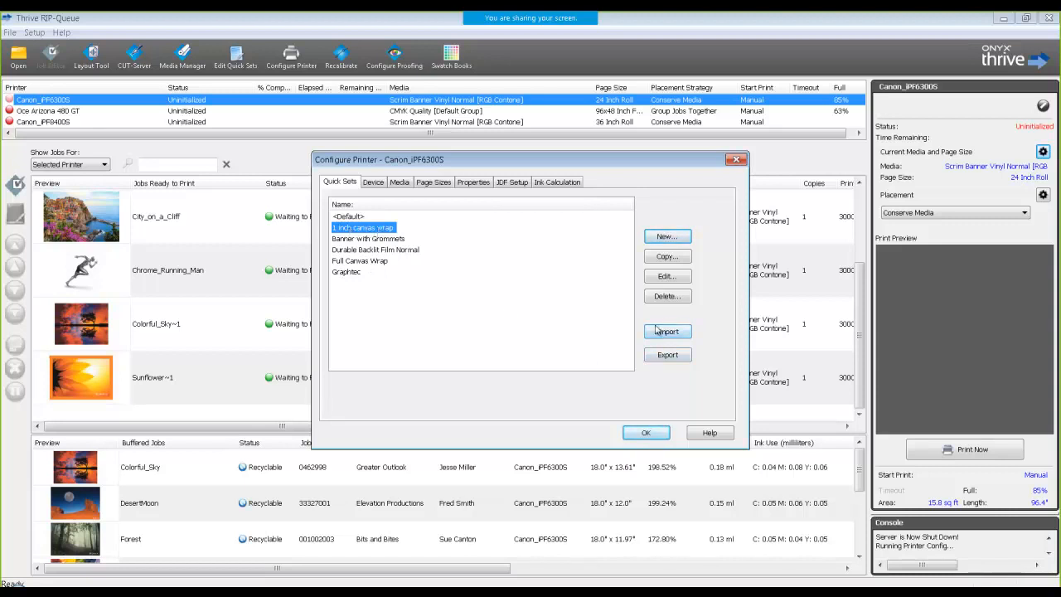
pyautogui.click(642, 432)
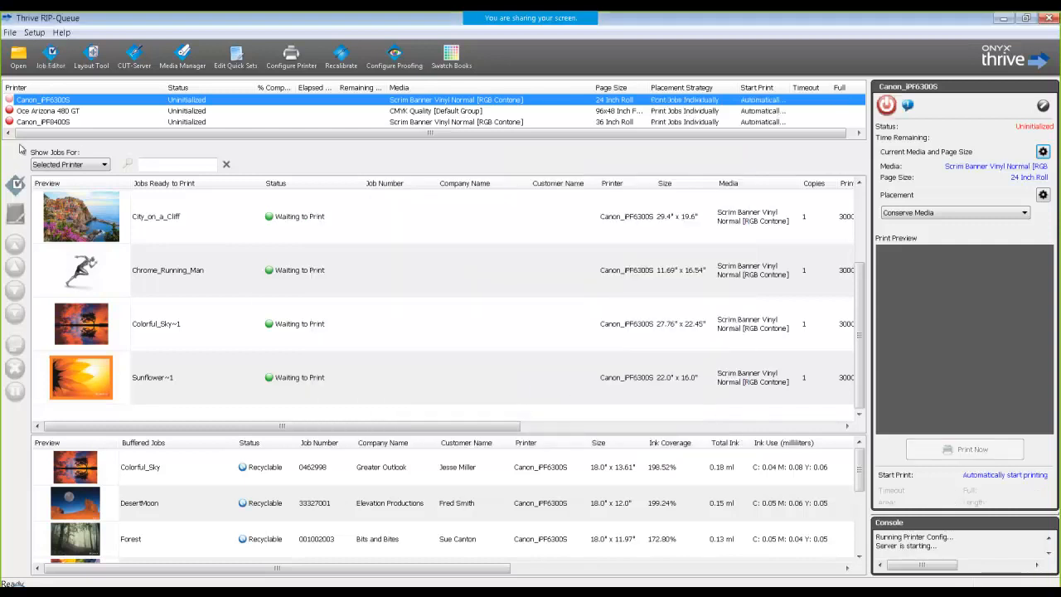
# Open Ocean_2.JPG on the Canon_iPF6300S with the 1 inch canvas wrap quick set, without opening it in Job Editor.
pyautogui.click(18, 55)
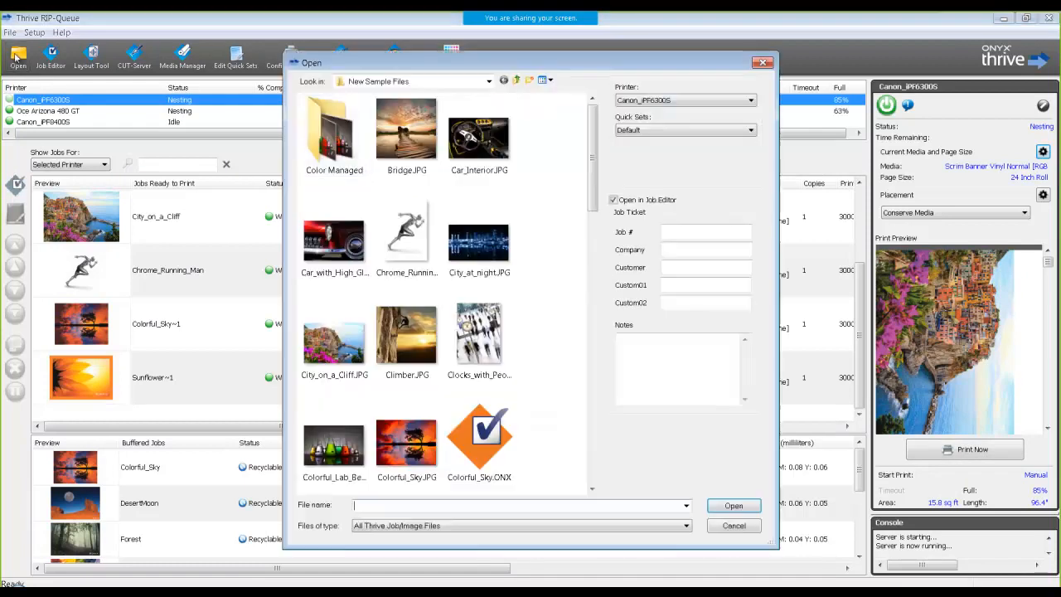
pyautogui.moveTo(594, 207); pyautogui.dragTo(605, 419)
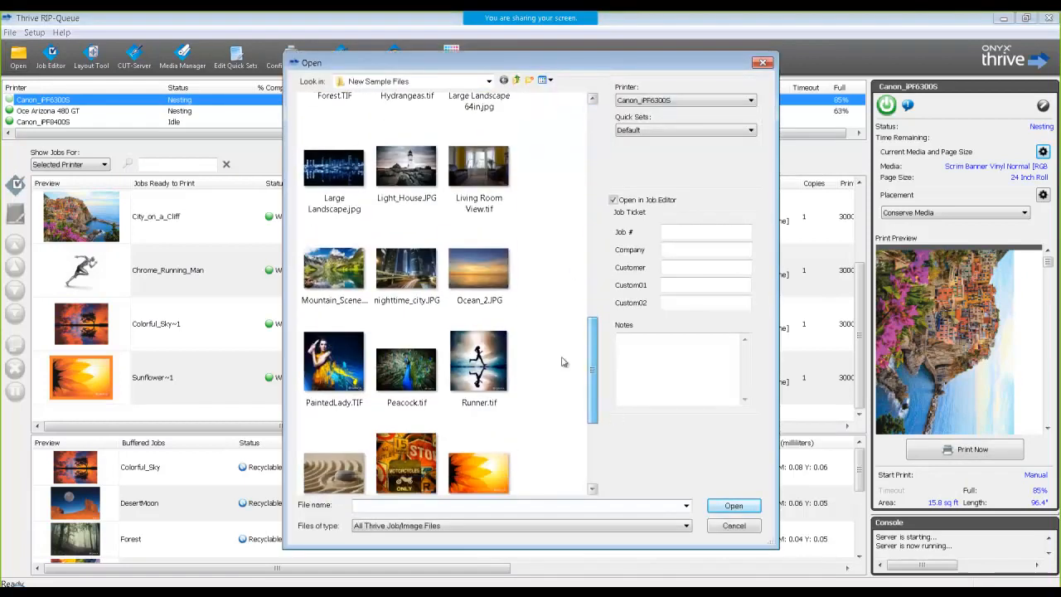
pyautogui.click(479, 270)
pyautogui.click(635, 134)
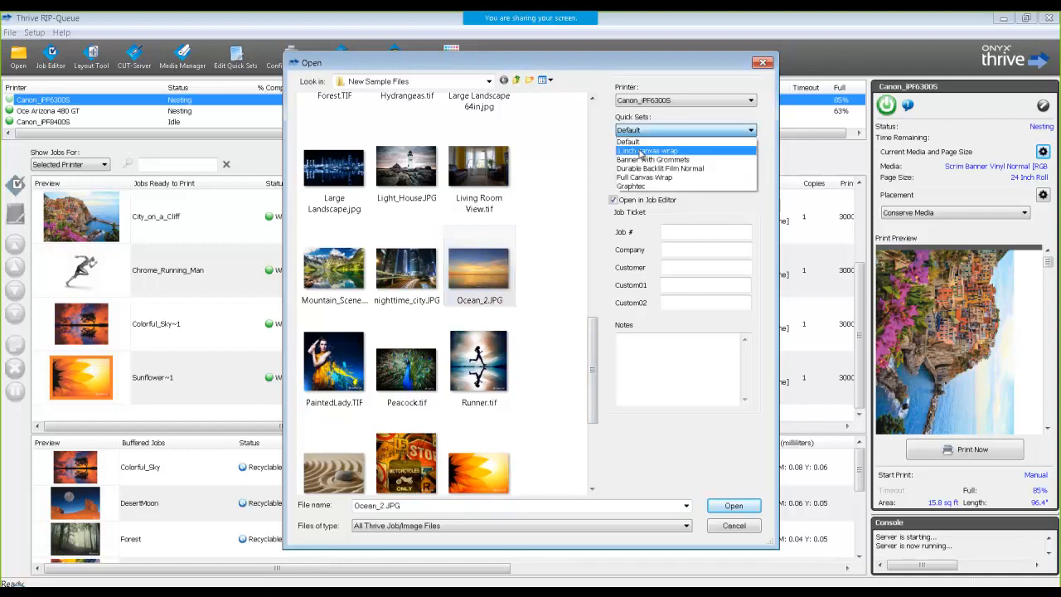
pyautogui.click(641, 151)
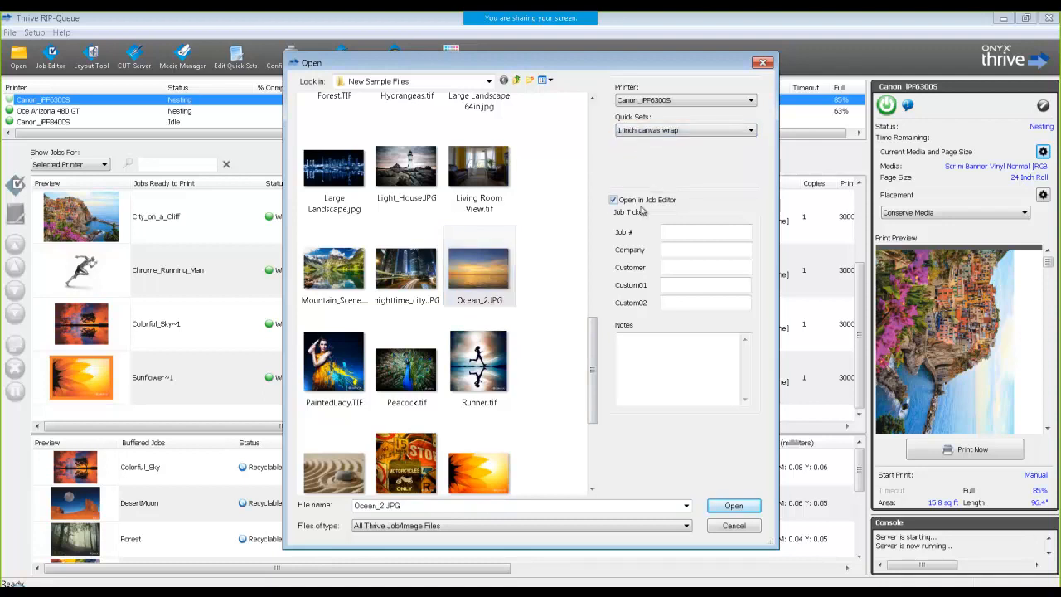
pyautogui.click(614, 200)
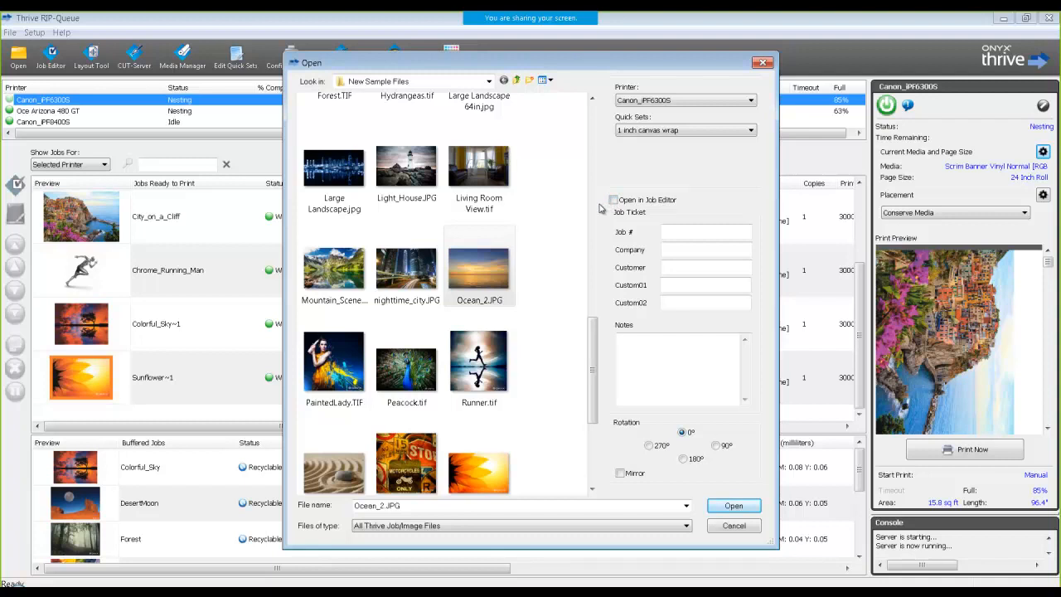
pyautogui.click(722, 508)
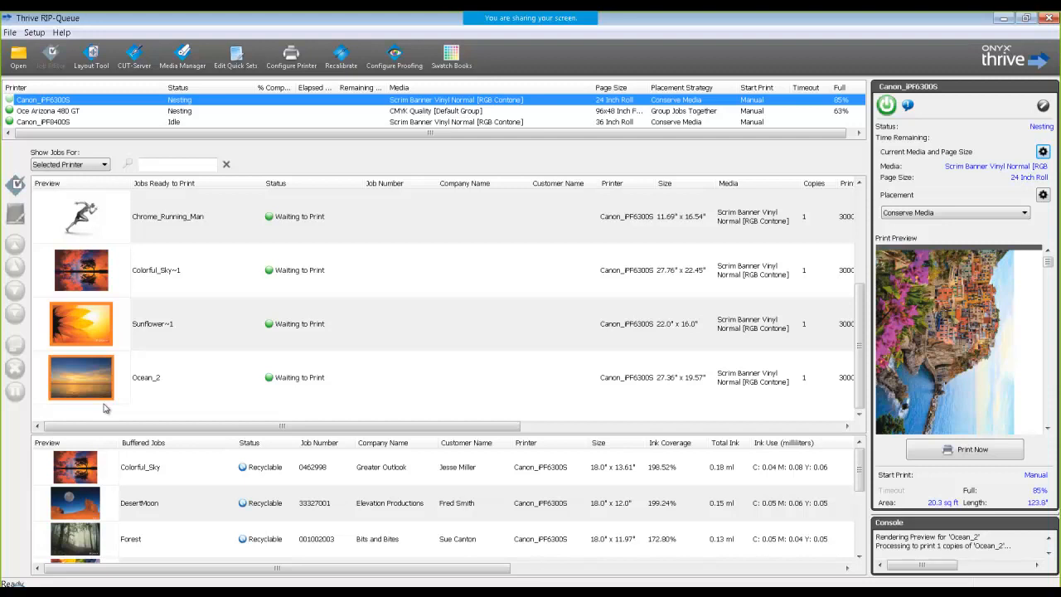
# Open Colorful_Sky.JPG in Job Editor with the Default quick set, check its bleed settings and submit it for printing.
pyautogui.click(18, 55)
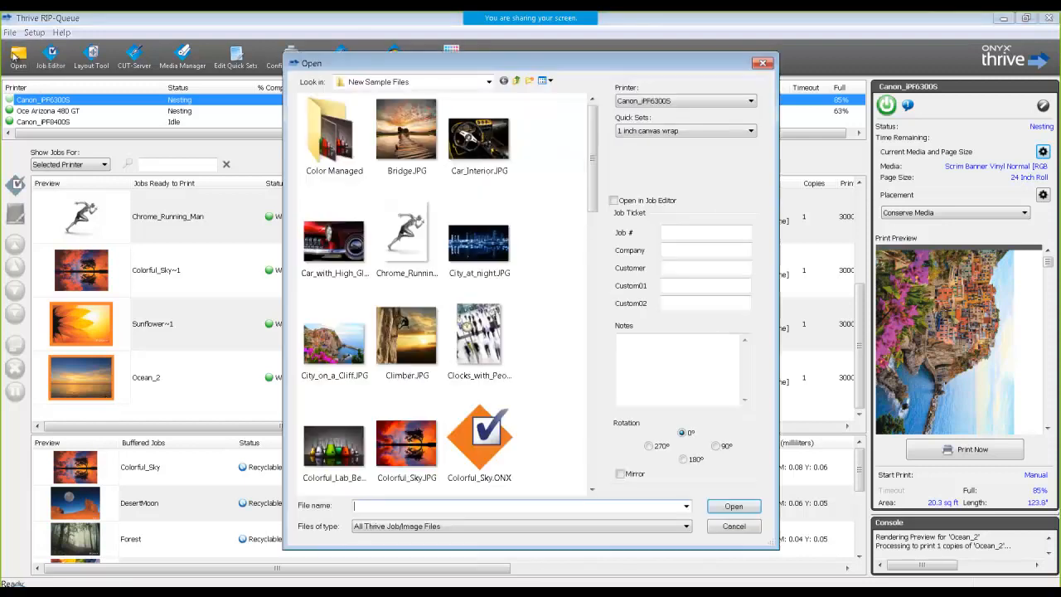
pyautogui.click(406, 440)
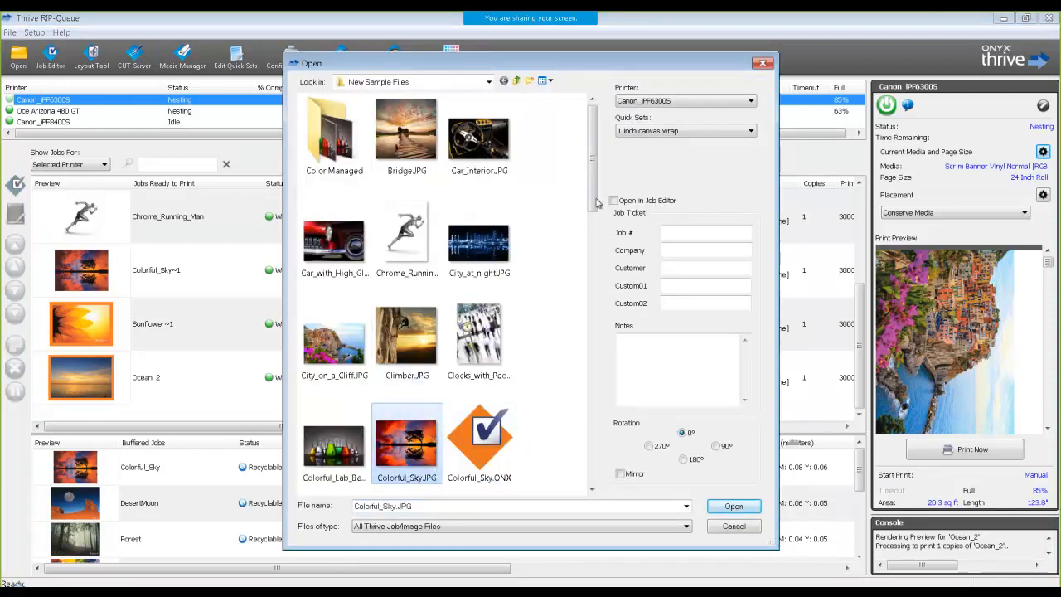
pyautogui.click(613, 200)
pyautogui.click(645, 131)
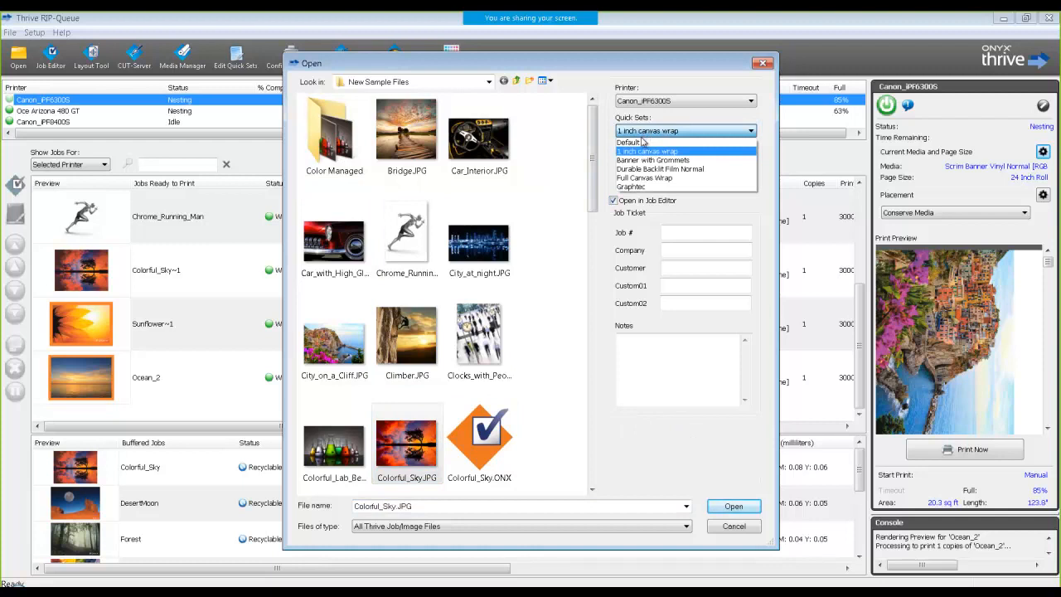
pyautogui.click(642, 144)
pyautogui.click(721, 506)
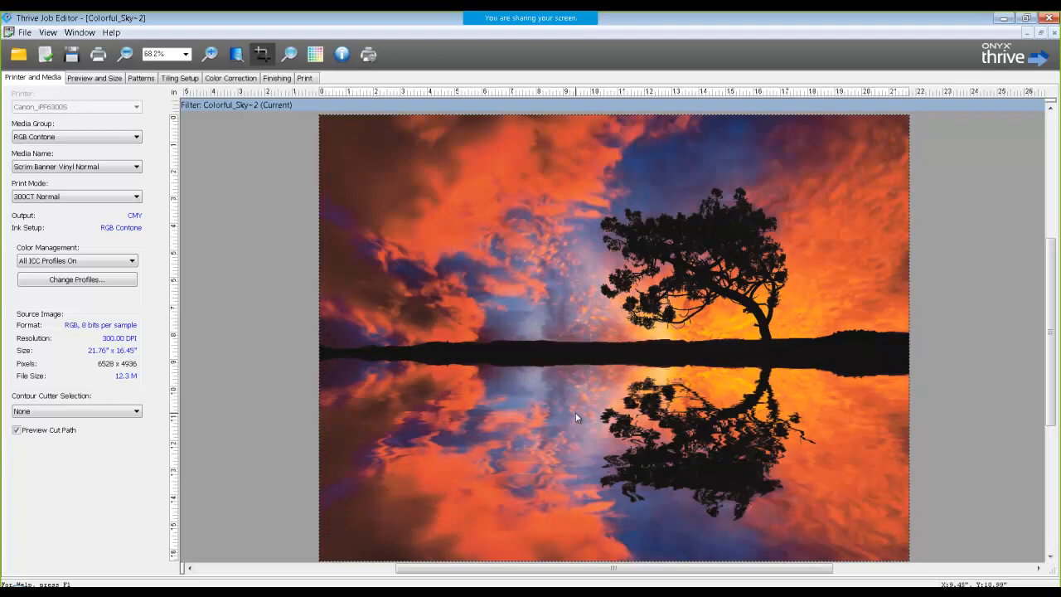
pyautogui.click(277, 77)
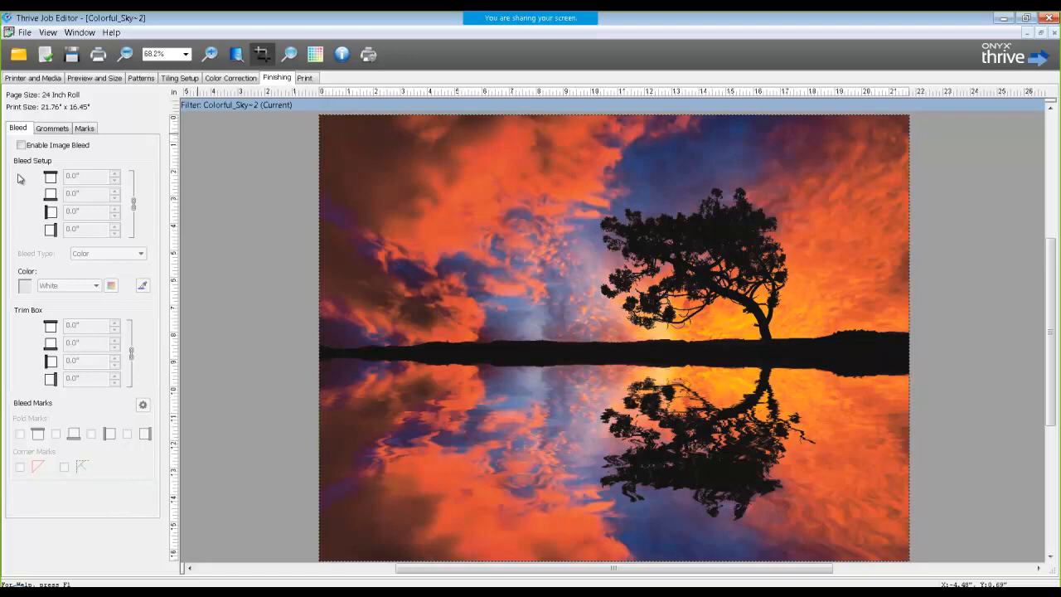
pyautogui.click(98, 53)
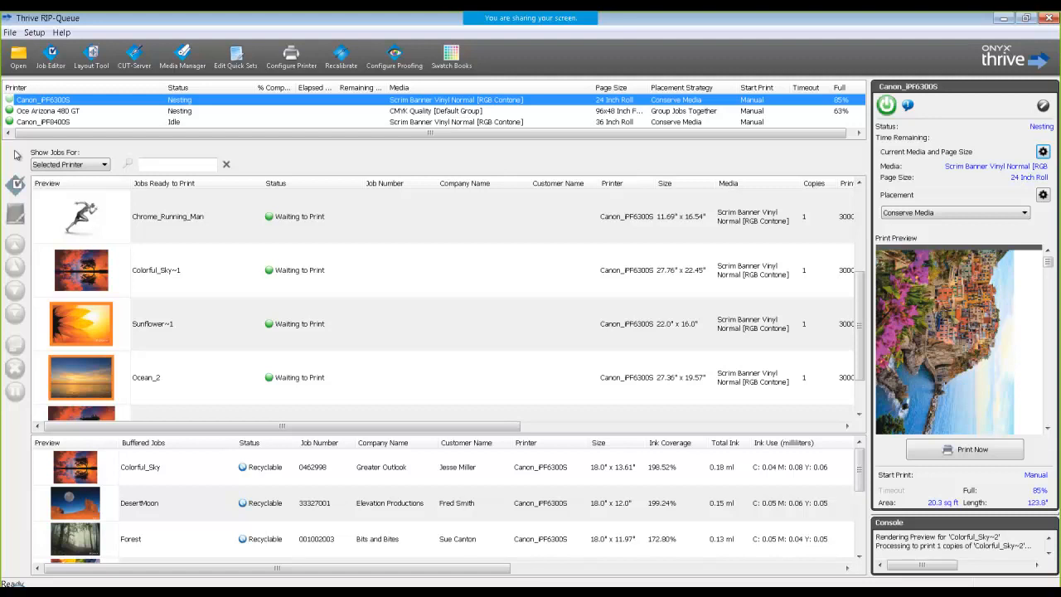
# Review the list of quick sets available to edit for the Canon_iPF6300S.
pyautogui.click(237, 57)
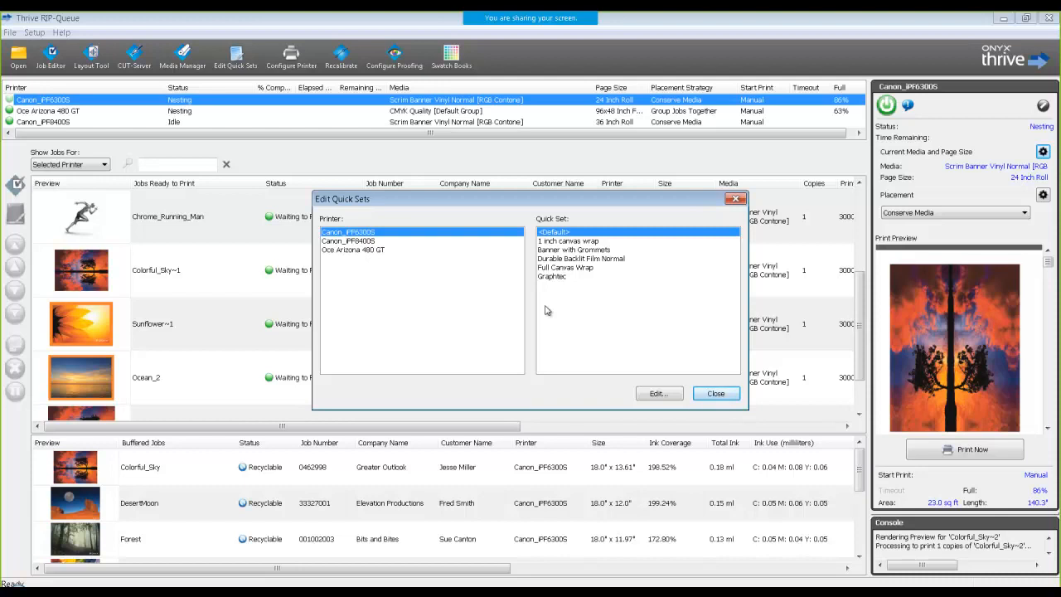
pyautogui.click(721, 393)
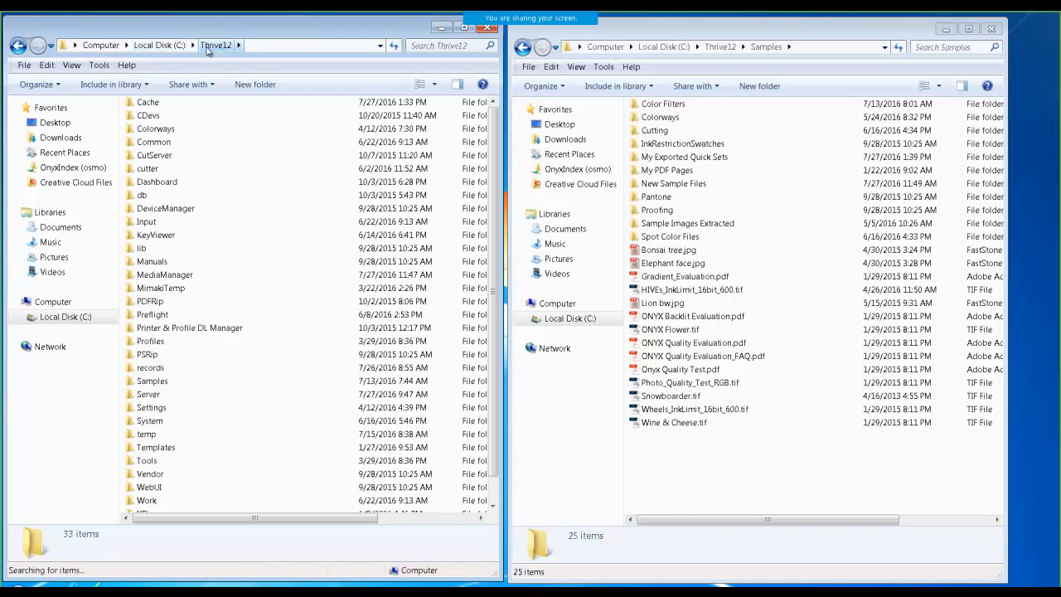
# In Windows Explorer, open the 1 inch canvas wrap folder under Thrive12\Input\Canon_iPF6300S.
pyautogui.click(130, 223)
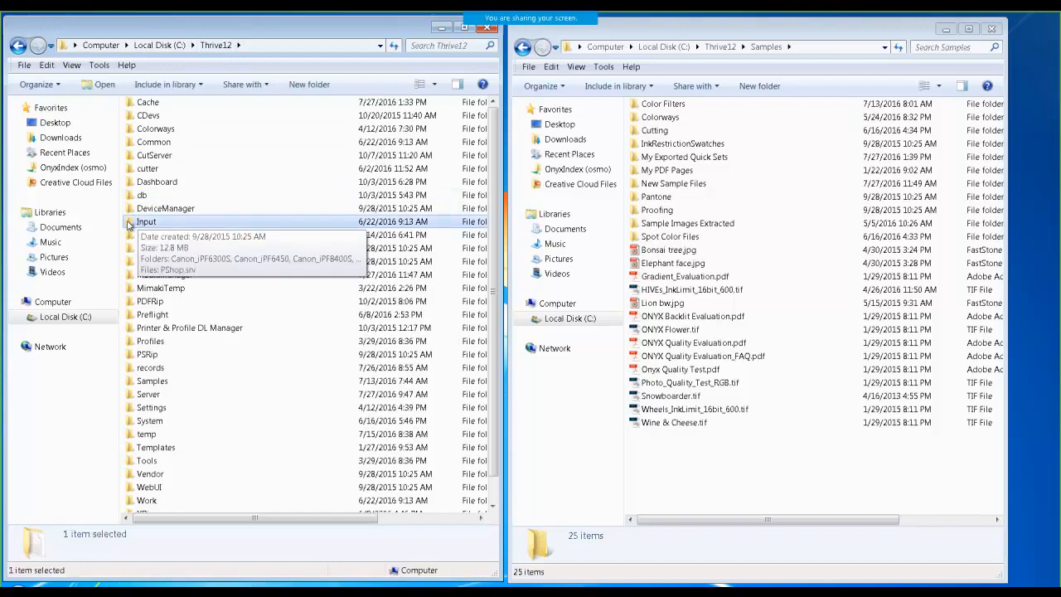
pyautogui.doubleClick(129, 222)
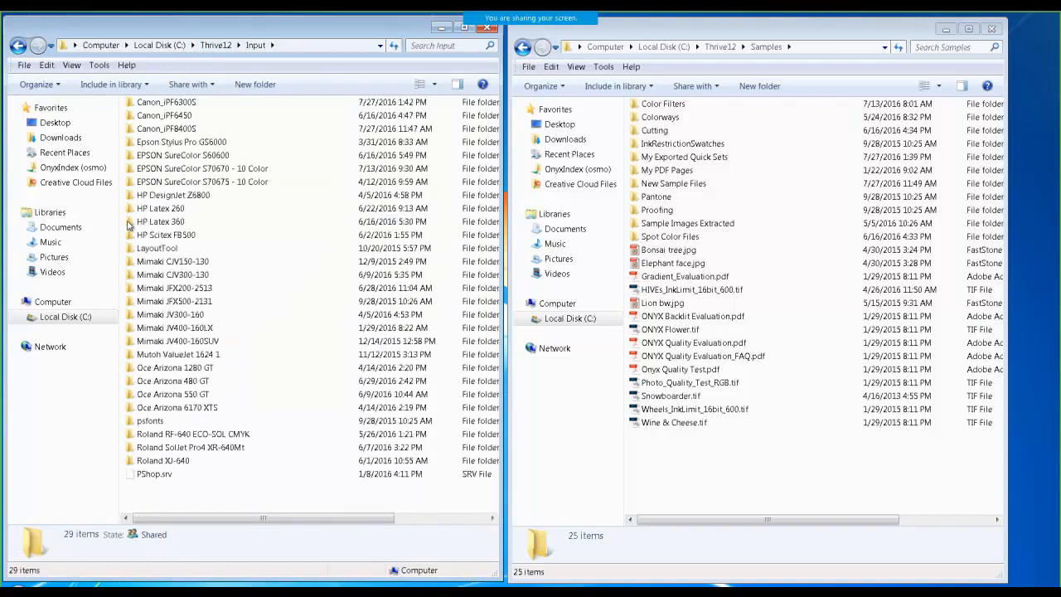
pyautogui.doubleClick(192, 105)
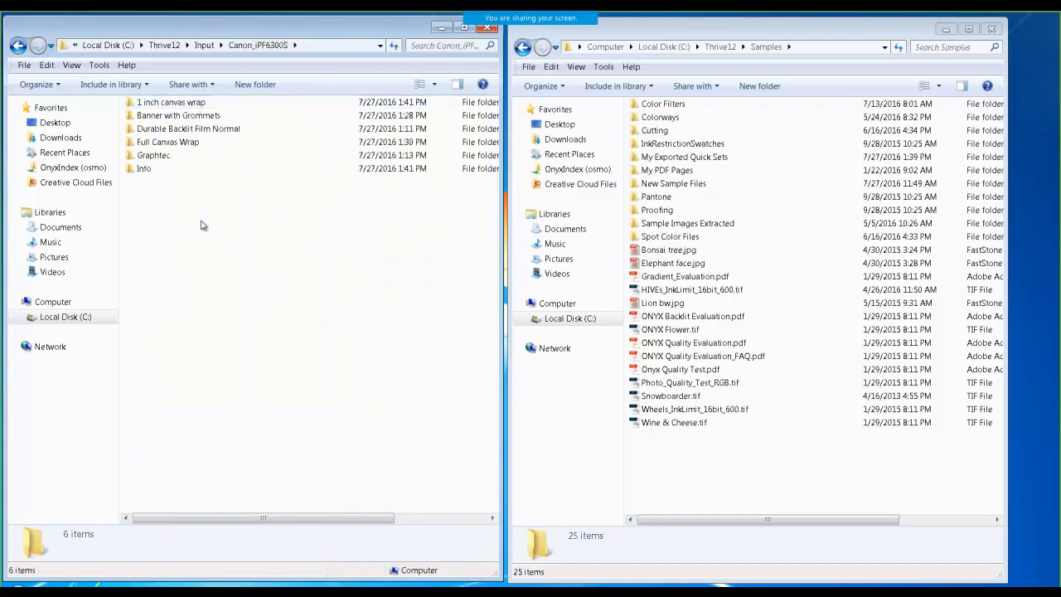
pyautogui.doubleClick(162, 104)
pyautogui.moveTo(155, 144); pyautogui.dragTo(422, 459)
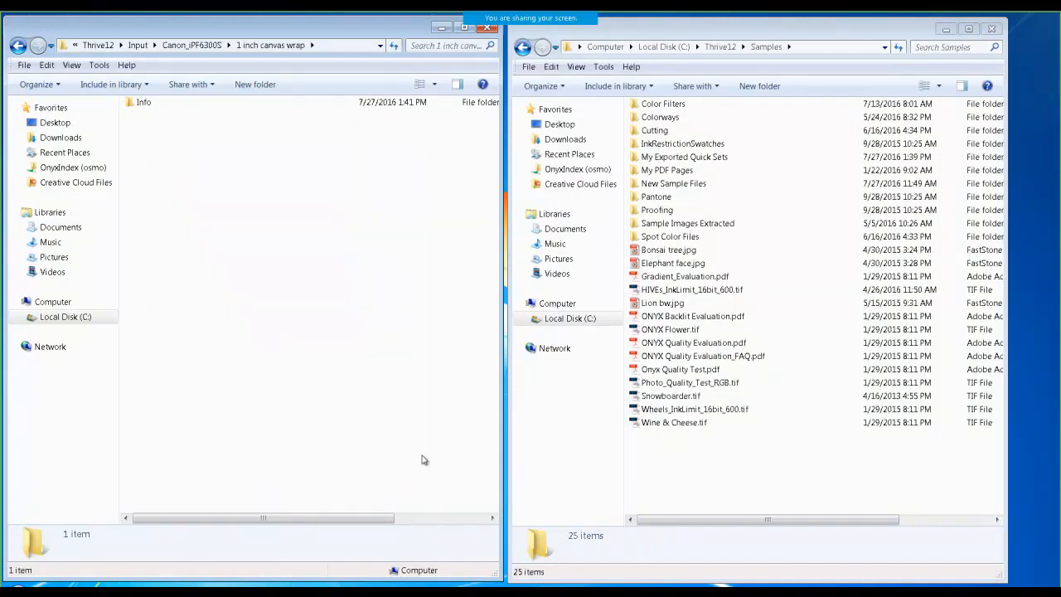
# Copy Bonsai tree.jpg from the Samples folder into the 1 inch canvas wrap folder, and locate its job in RIP-Queue.
pyautogui.click(675, 250)
pyautogui.rightClick(677, 254)
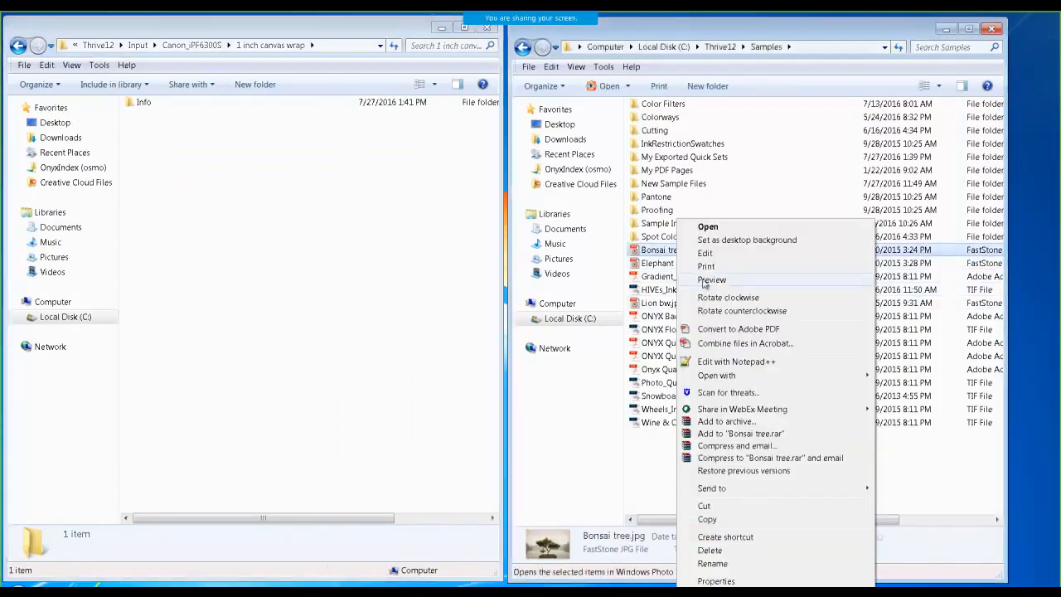
pyautogui.click(723, 522)
pyautogui.rightClick(275, 225)
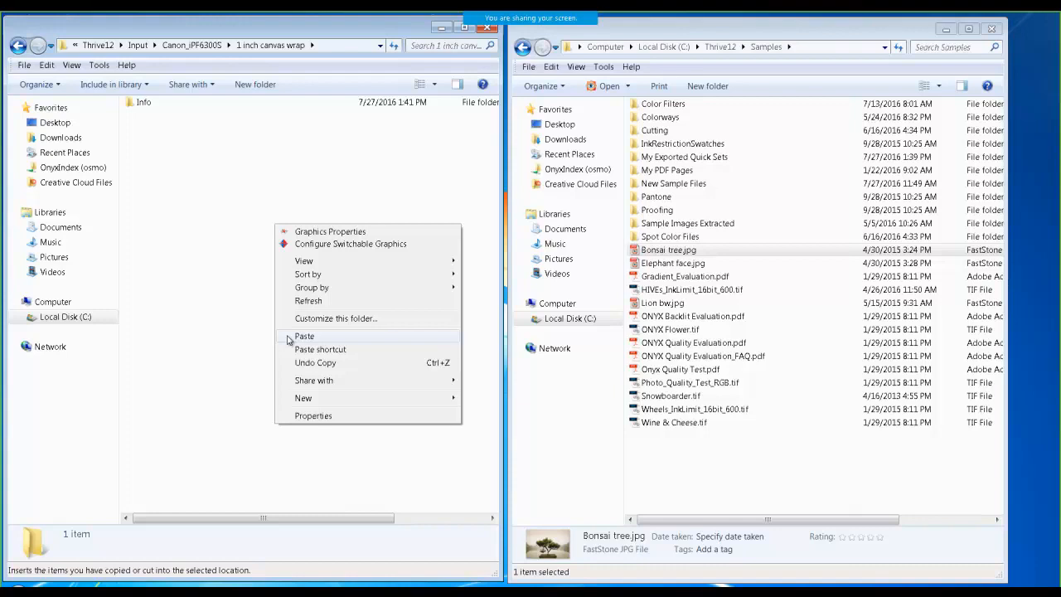
pyautogui.click(303, 336)
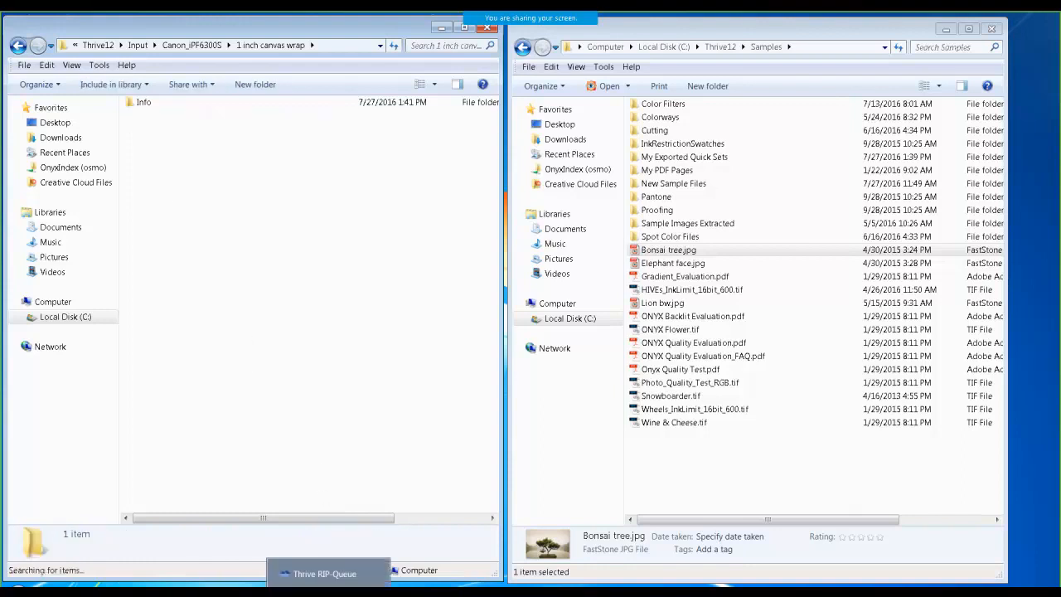
pyautogui.click(332, 572)
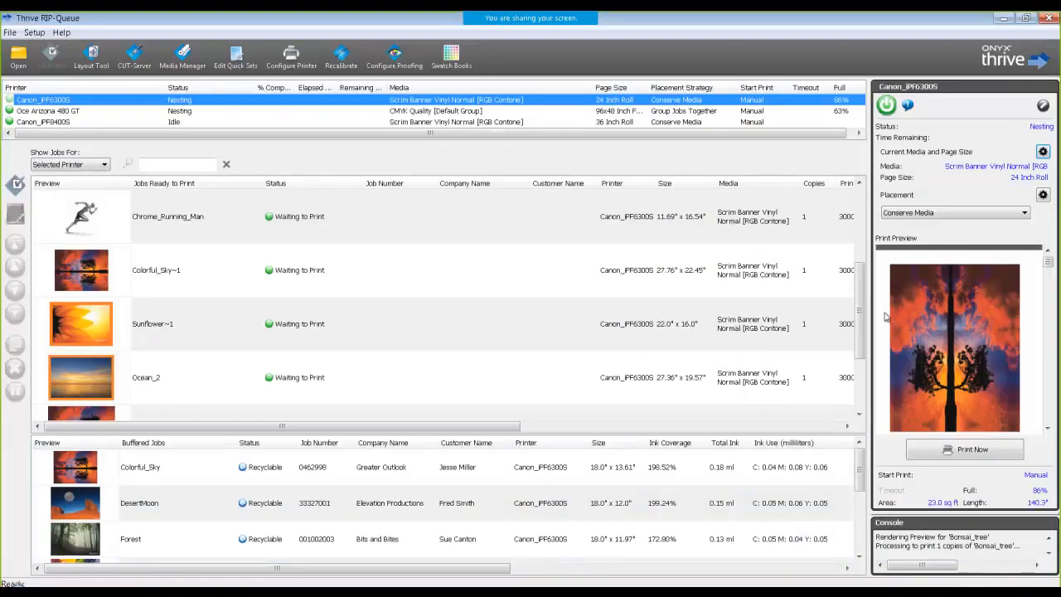
pyautogui.moveTo(861, 328); pyautogui.dragTo(860, 383)
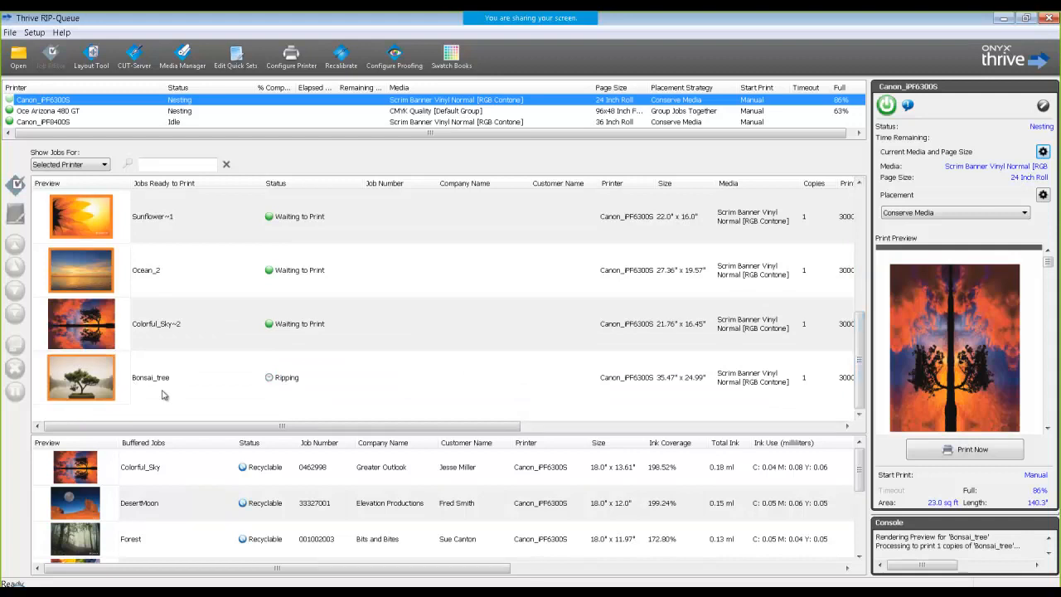
# In Windows Explorer, browse the Canon_iPF8400S and Canon_iPF6300S hot folders under Thrive12\Input, including the 1 inch canvas wrap folder.
pyautogui.click(344, 577)
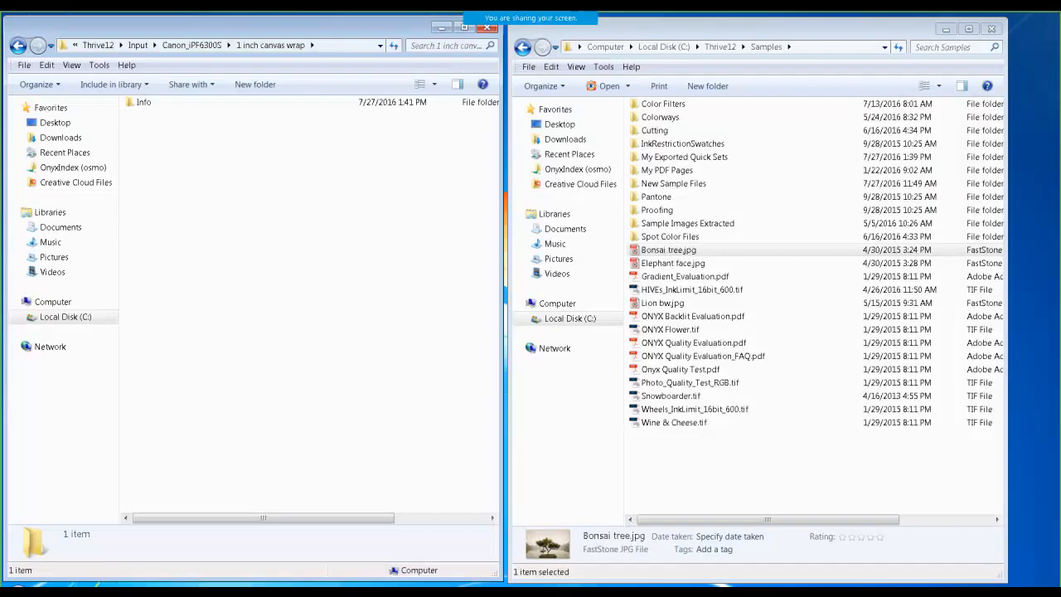
pyautogui.click(195, 45)
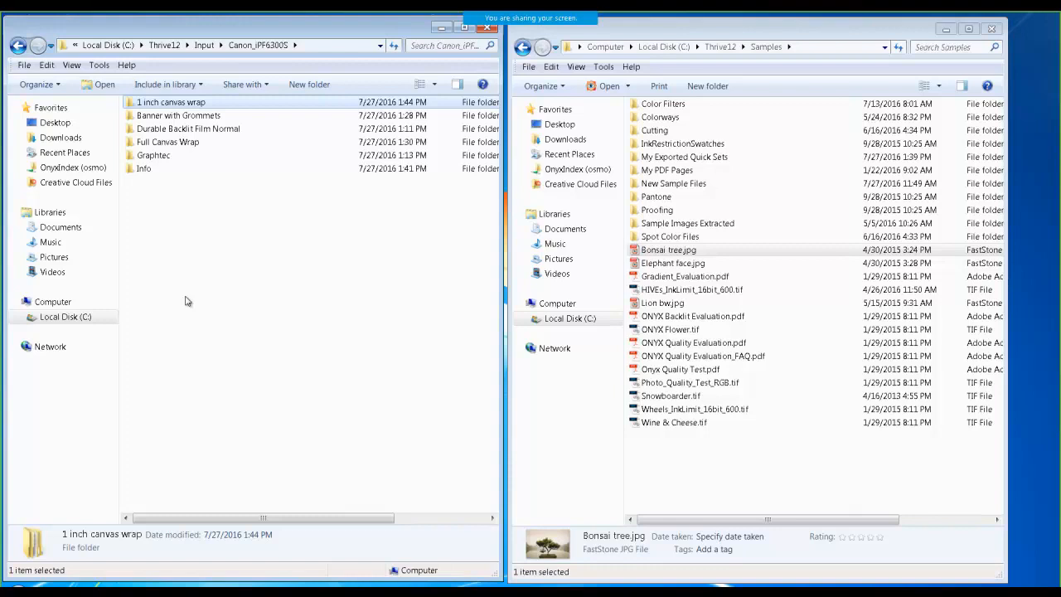
pyautogui.click(204, 44)
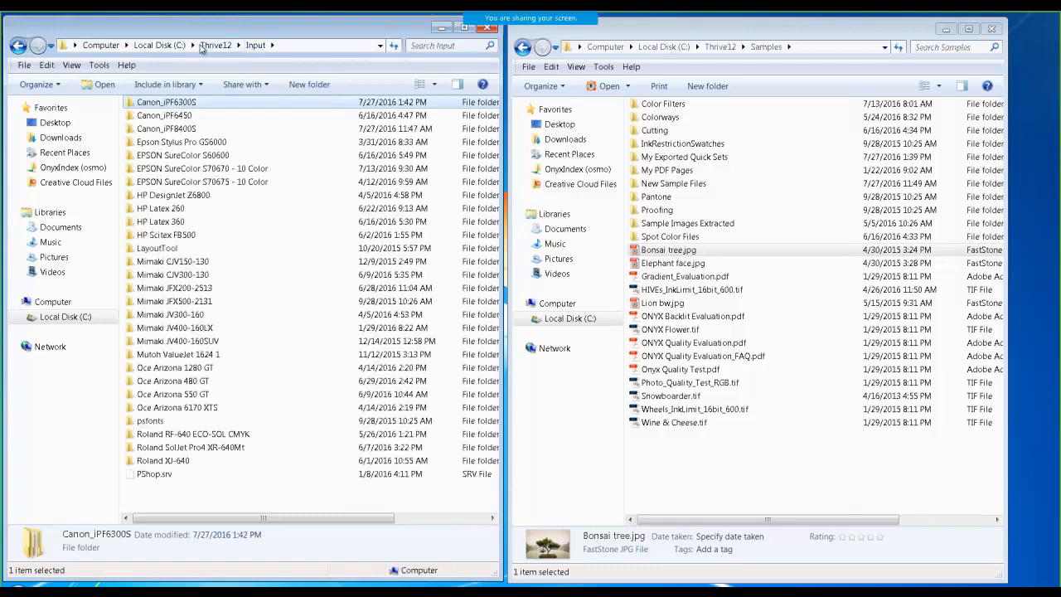
pyautogui.doubleClick(184, 131)
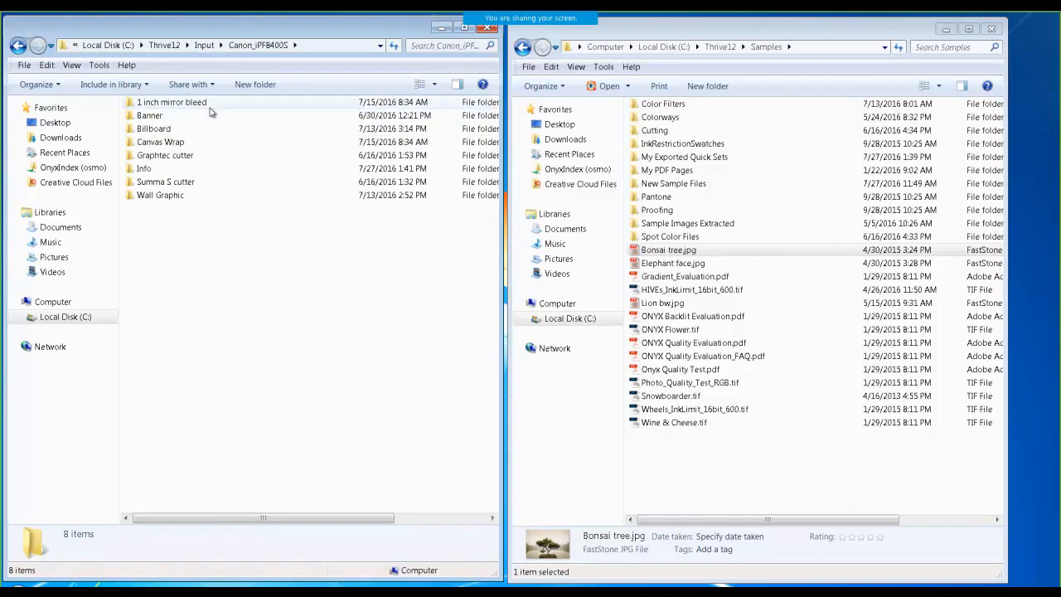
pyautogui.click(209, 46)
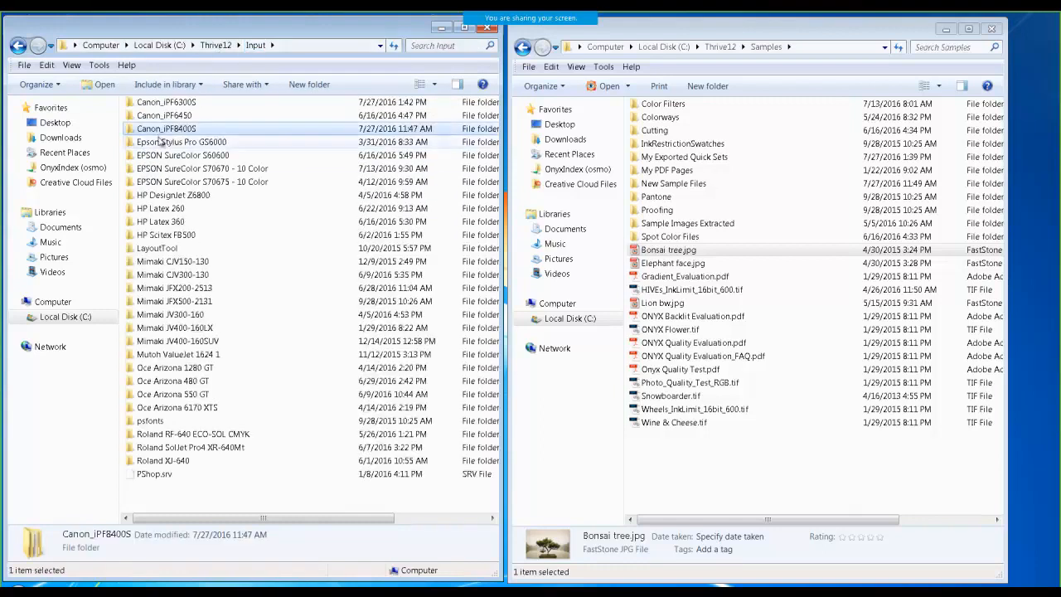
pyautogui.doubleClick(164, 101)
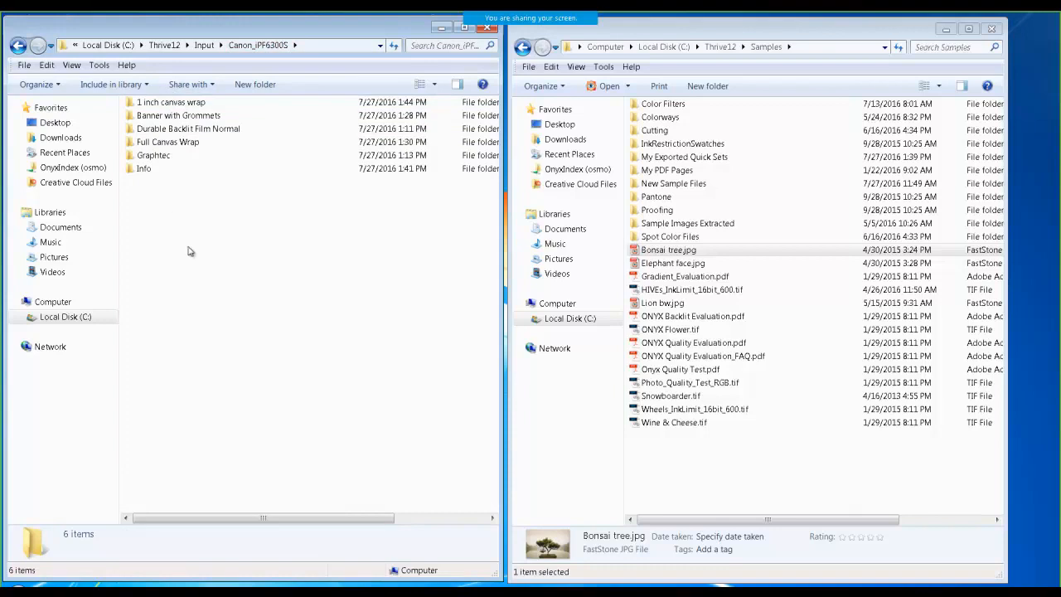
pyautogui.doubleClick(164, 107)
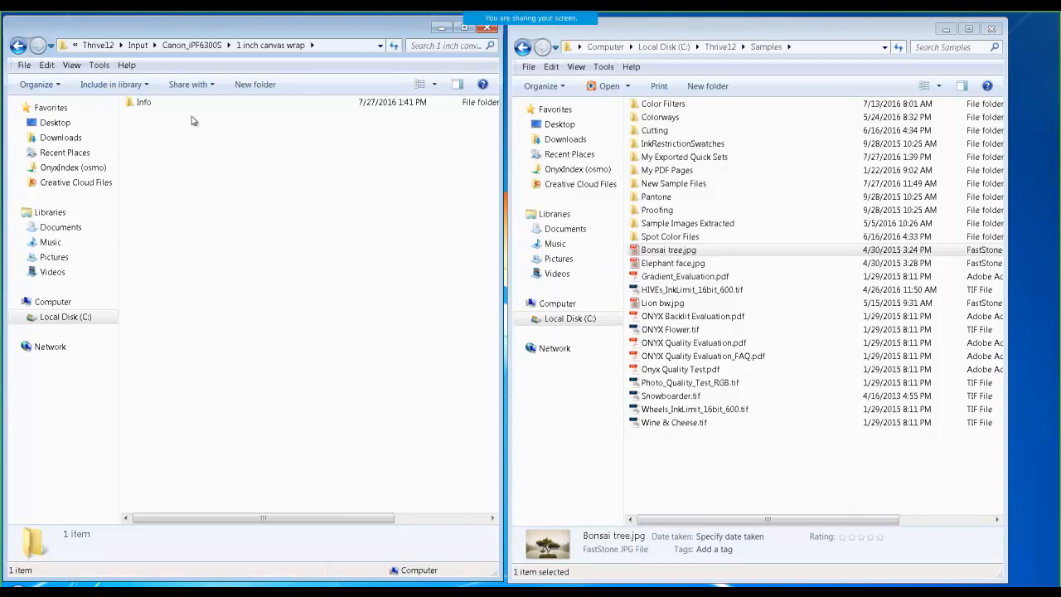
pyautogui.click(190, 45)
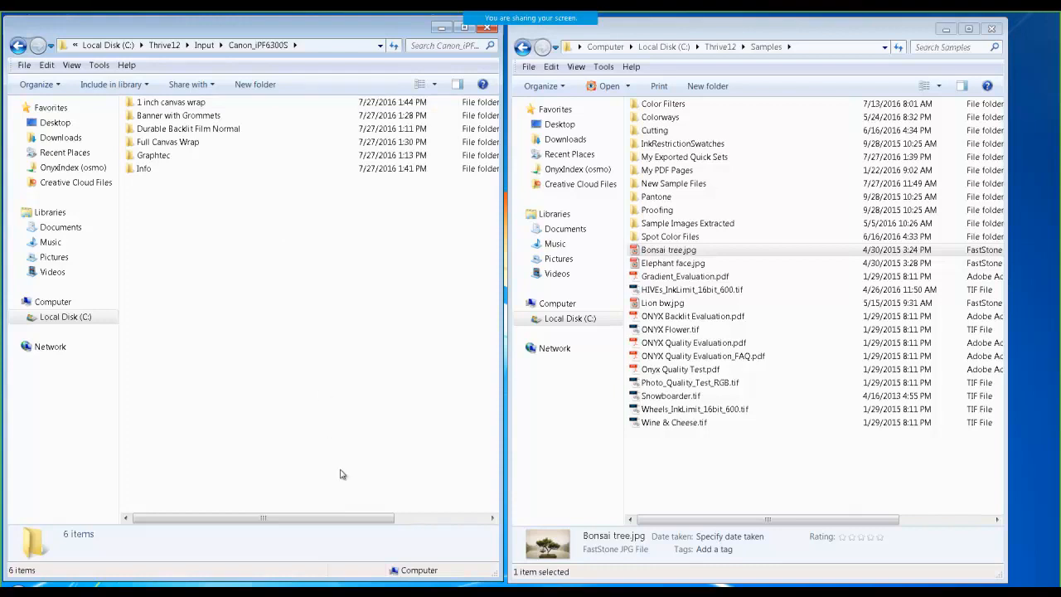
# Review the Canon_iPF6300S job list in RIP-Queue, and inspect the sharing properties of its hot folder in Windows Explorer without changing them.
pyautogui.click(328, 590)
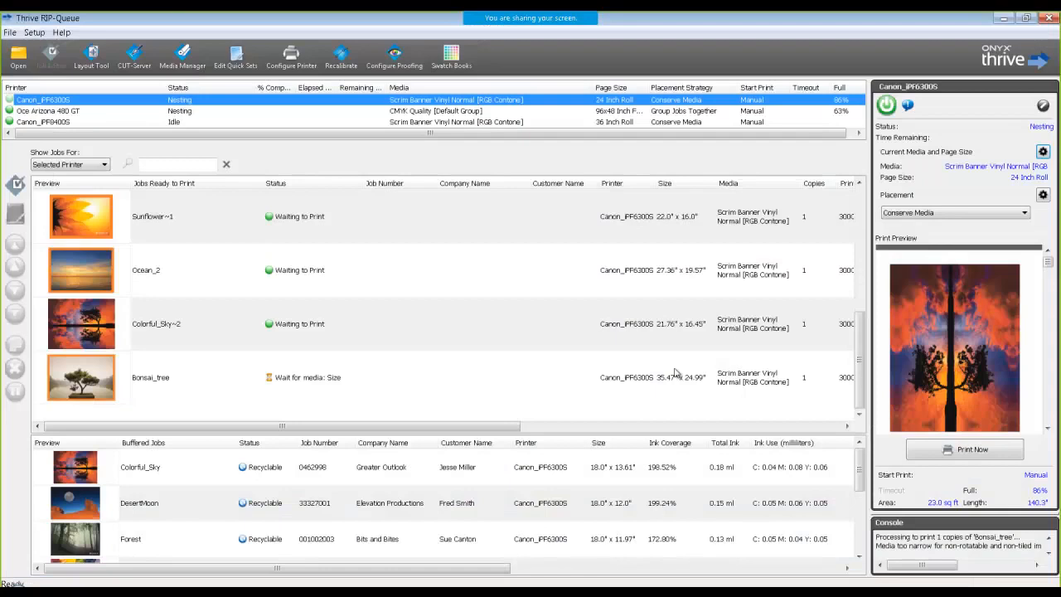
pyautogui.moveTo(859, 357); pyautogui.dragTo(858, 237)
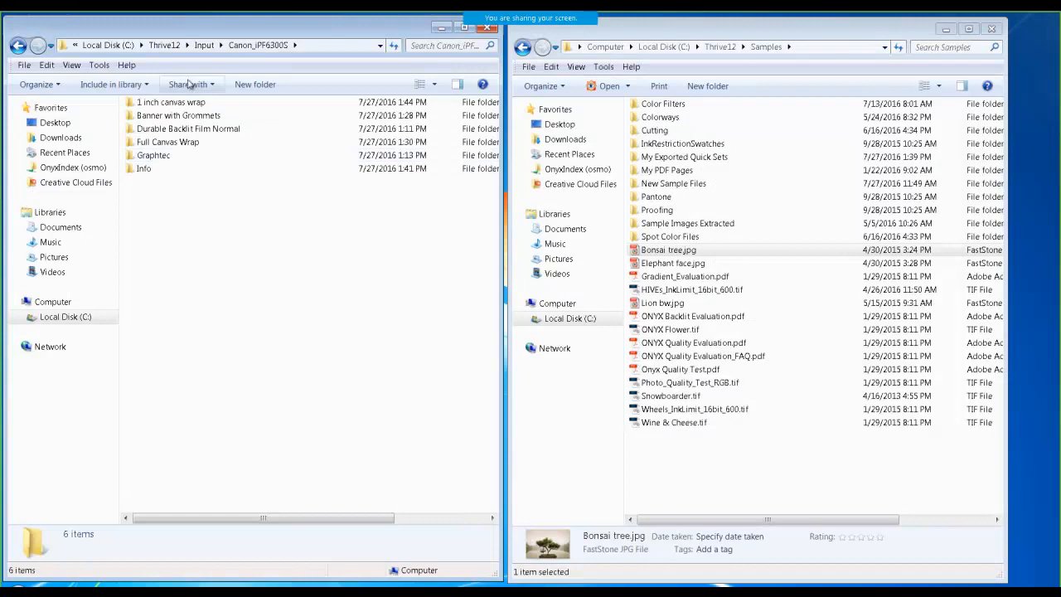
pyautogui.click(189, 84)
pyautogui.click(197, 101)
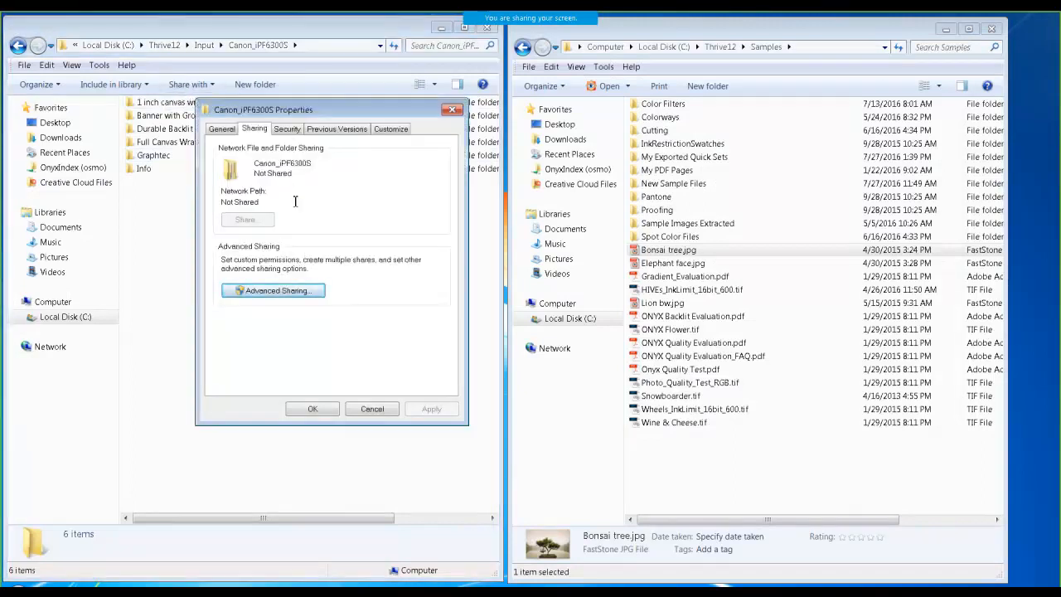
pyautogui.click(372, 408)
# In RIP-Queue, open Clocks_with_People.JPG for the Canon_iPF6300S in Job Editor using the Durable Backlit Film Normal quick set.
pyautogui.click(331, 588)
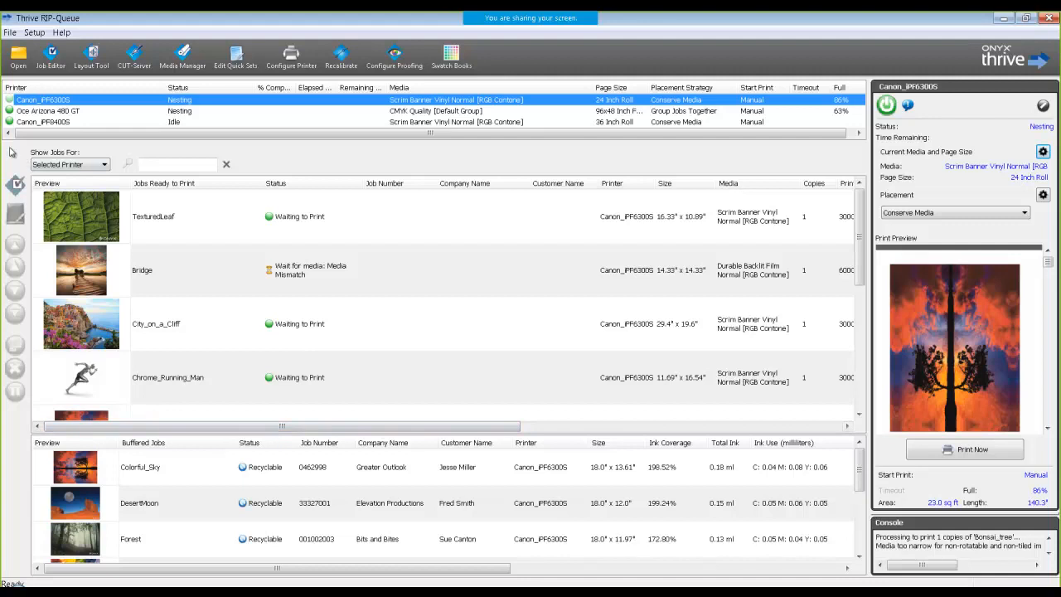
pyautogui.click(20, 57)
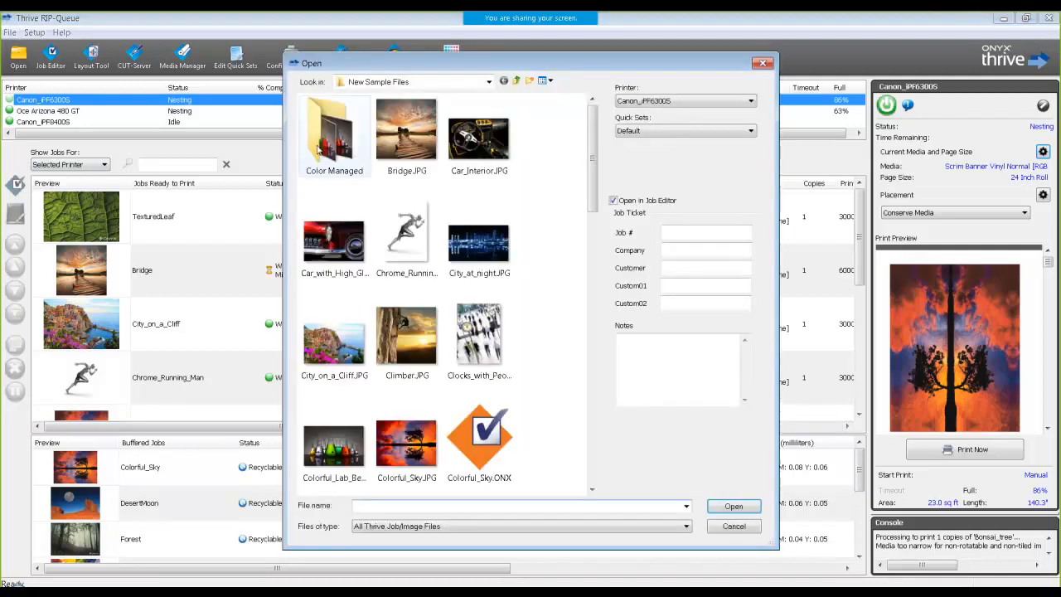
pyautogui.click(480, 335)
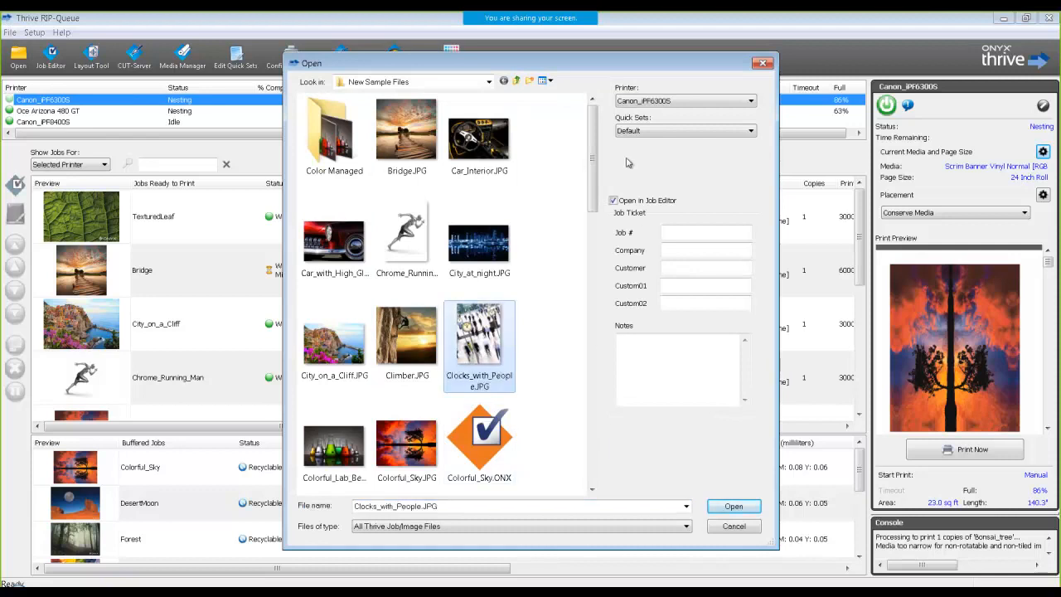
pyautogui.click(642, 133)
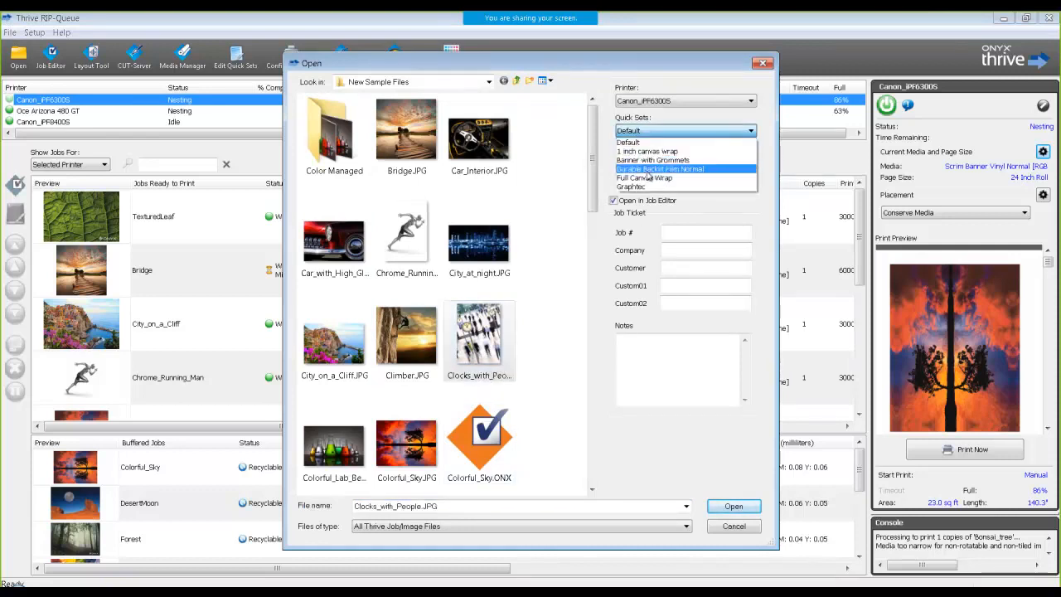
pyautogui.click(649, 171)
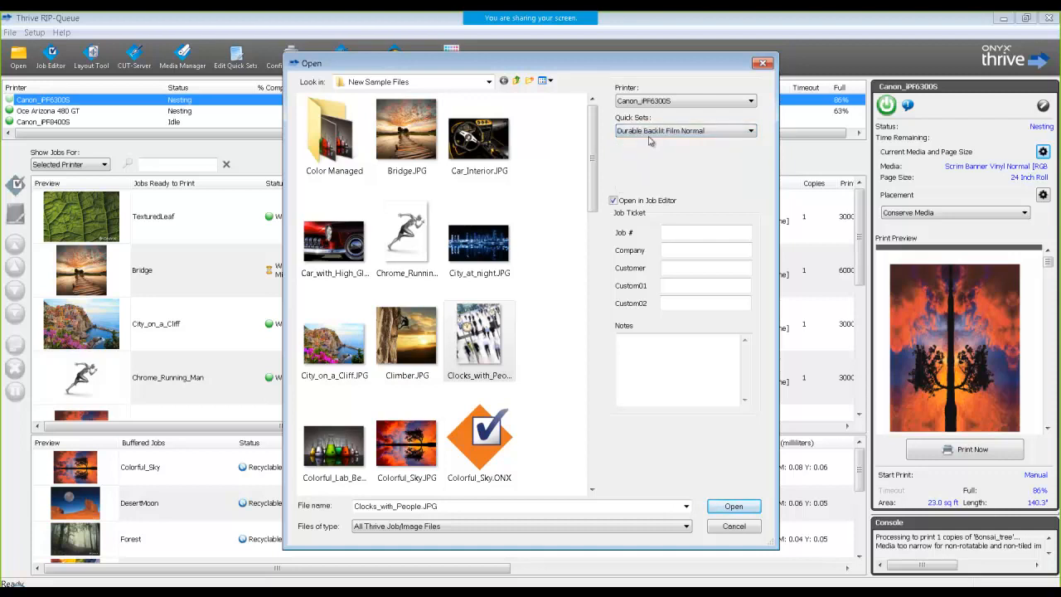
pyautogui.click(650, 133)
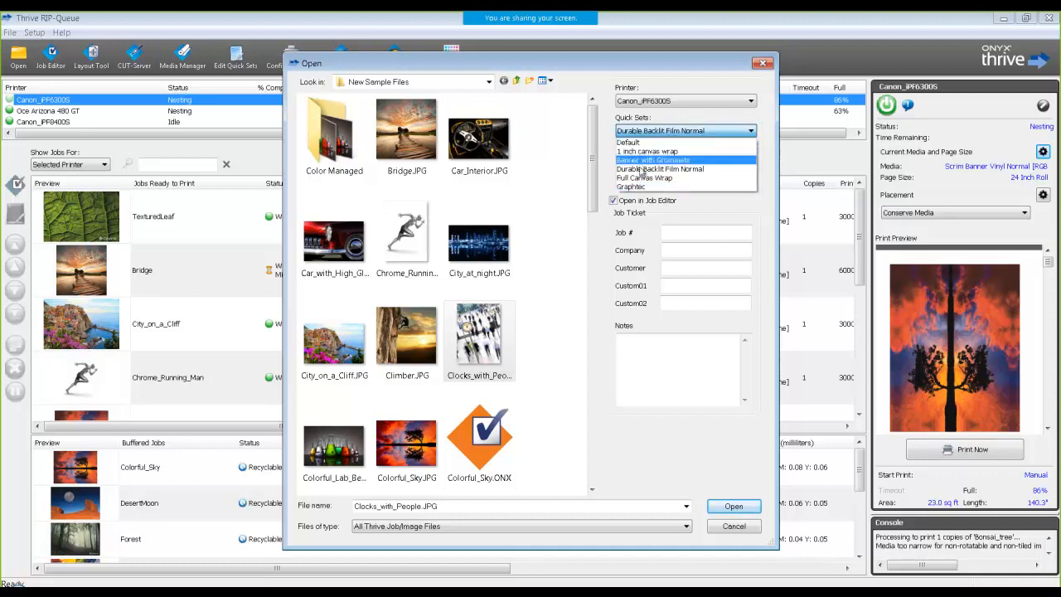
pyautogui.click(643, 169)
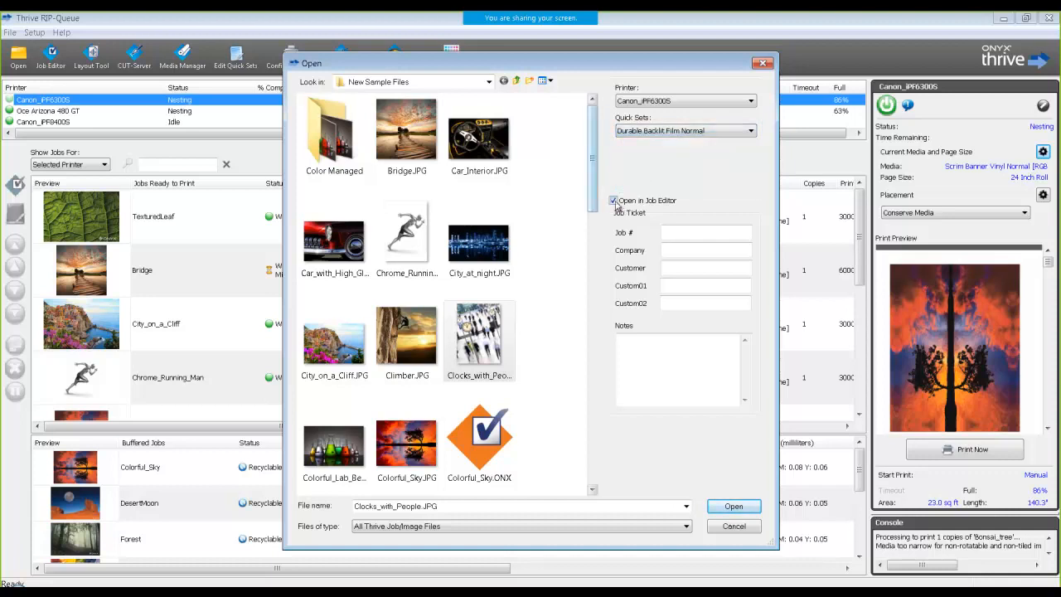
pyautogui.click(613, 202)
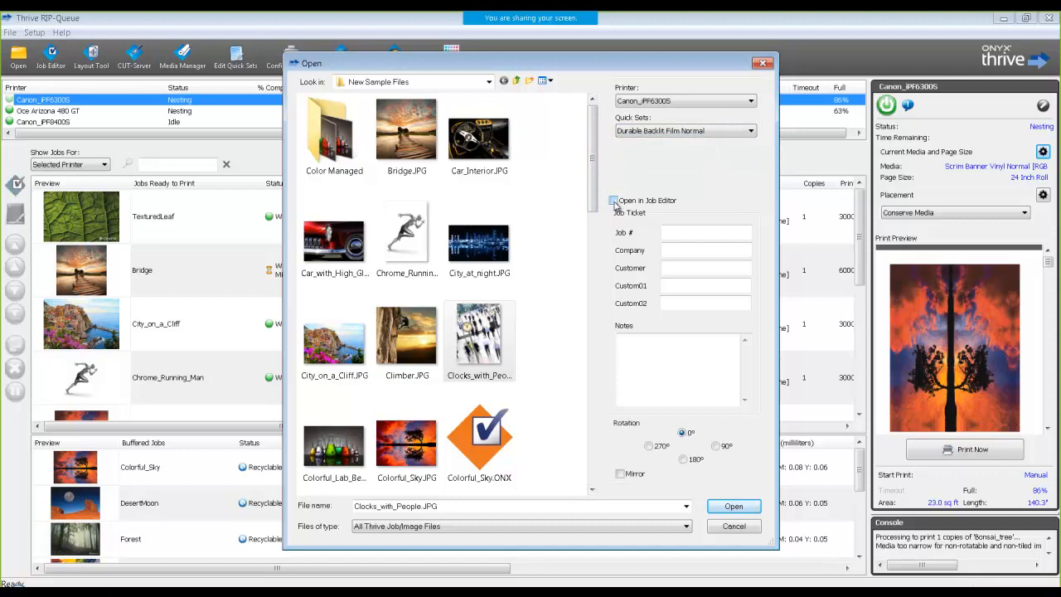
pyautogui.click(613, 201)
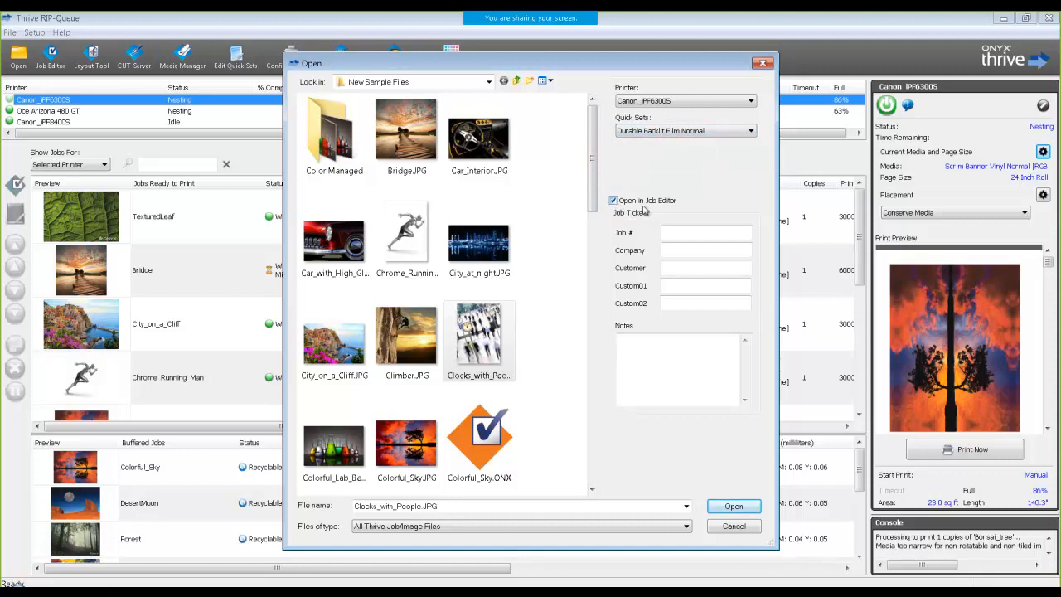
pyautogui.click(726, 507)
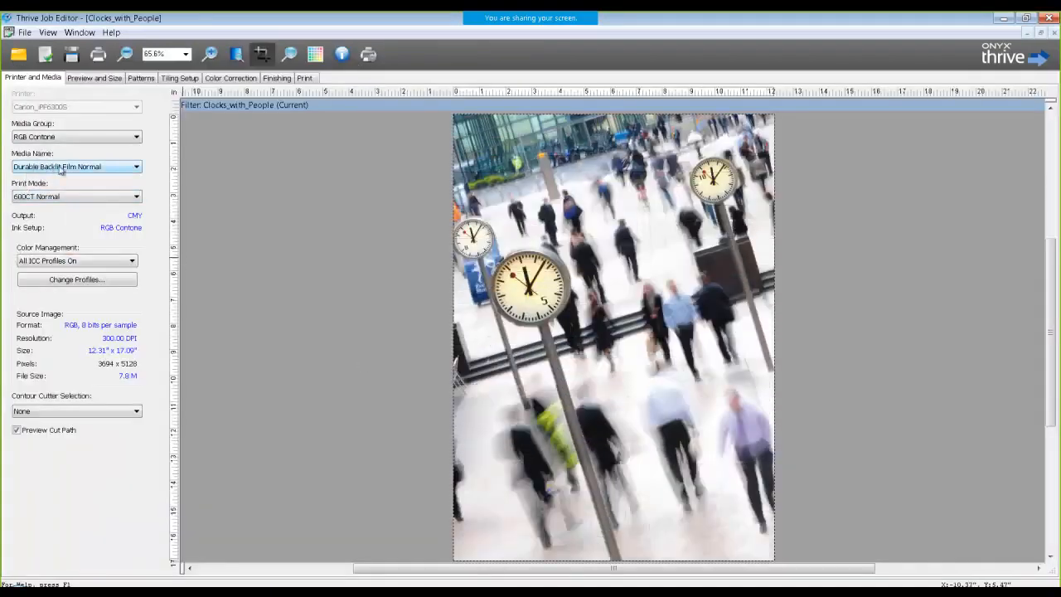
# Submit the Clocks_with_People job for printing from Job Editor and check the RIP-Queue job list.
pyautogui.click(306, 78)
pyautogui.click(127, 453)
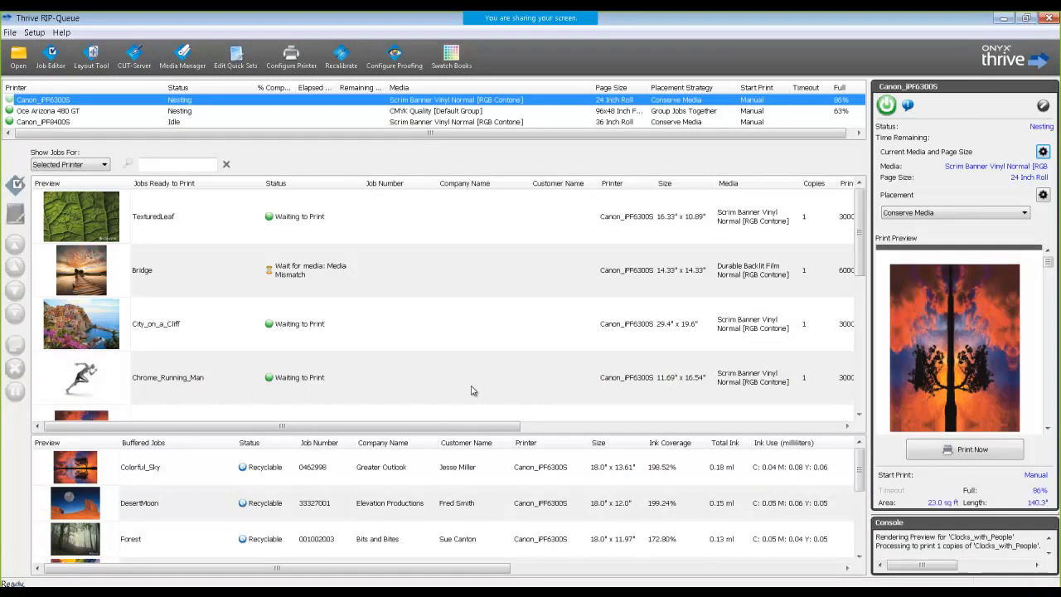
pyautogui.moveTo(861, 218); pyautogui.dragTo(853, 174)
# Submit DesertMoon.TIF to the Canon_iPF6300S with the Banner with Grommets quick set, without opening it in Job Editor.
pyautogui.click(19, 55)
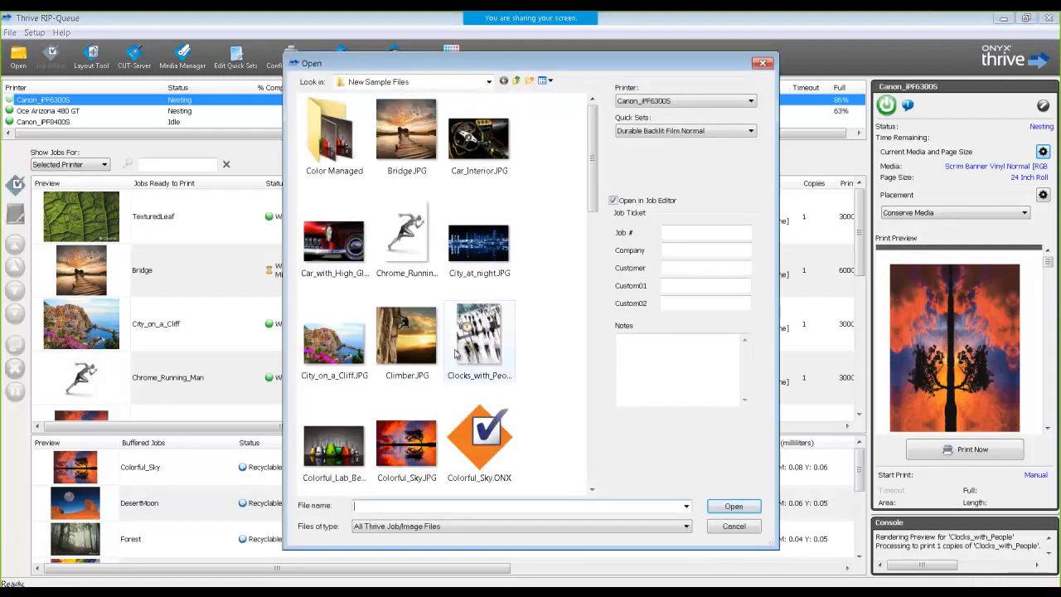
pyautogui.scroll(-2, 597, 250)
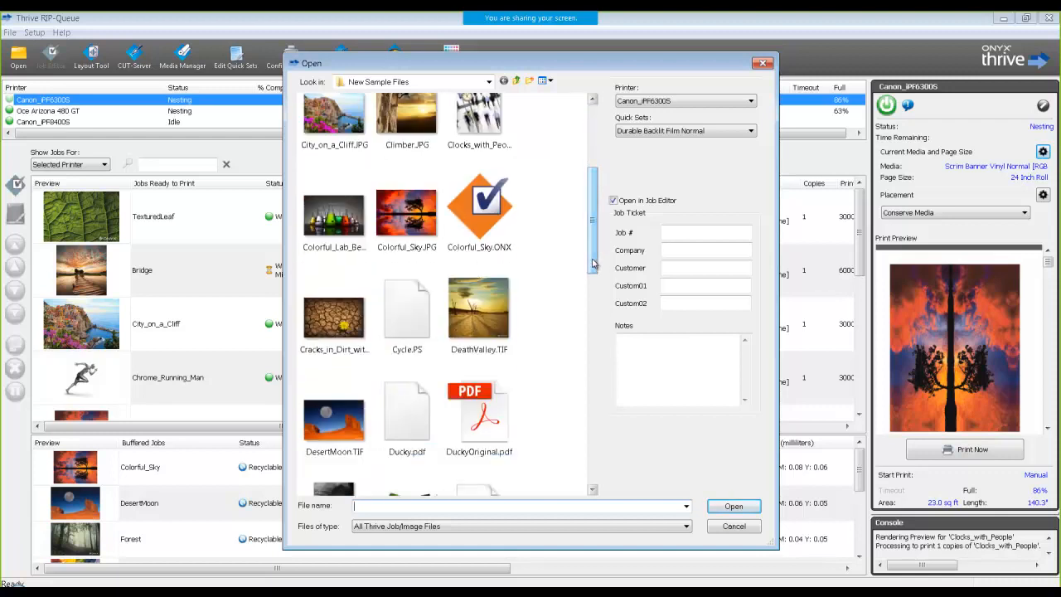
pyautogui.click(342, 421)
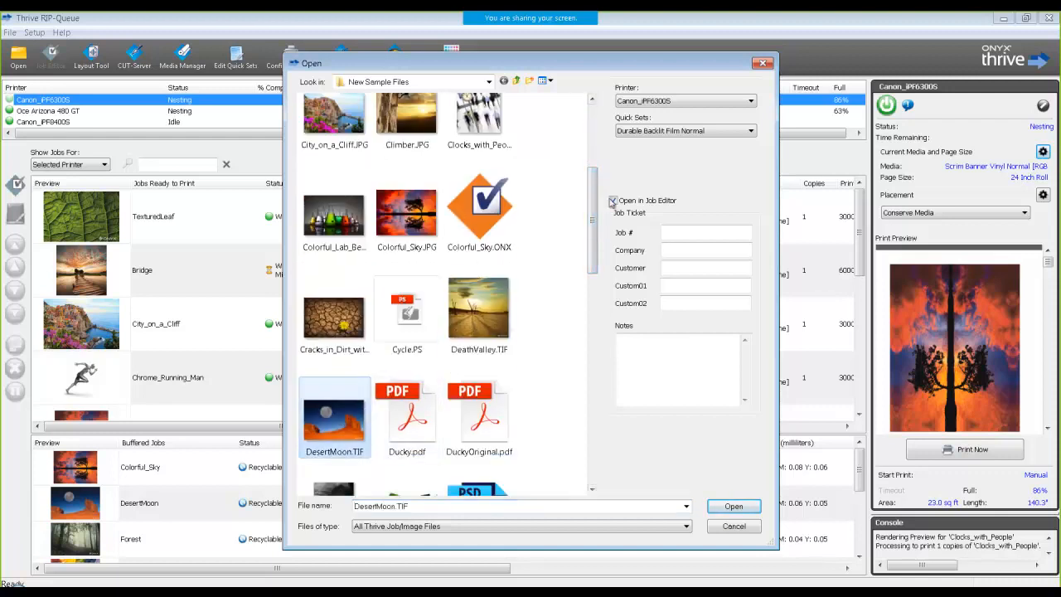
pyautogui.click(613, 201)
pyautogui.click(664, 131)
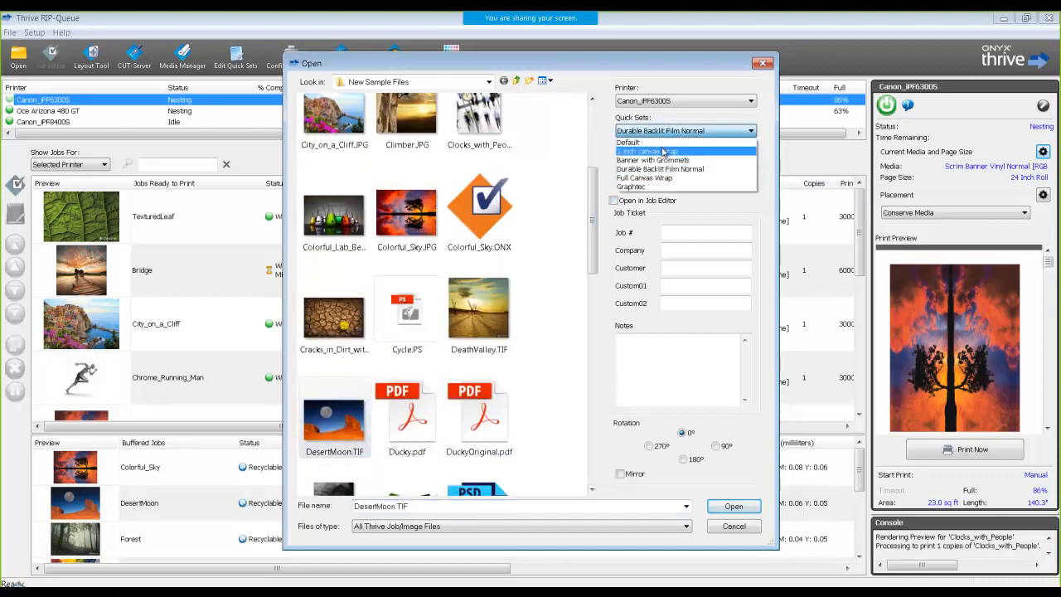
pyautogui.click(669, 160)
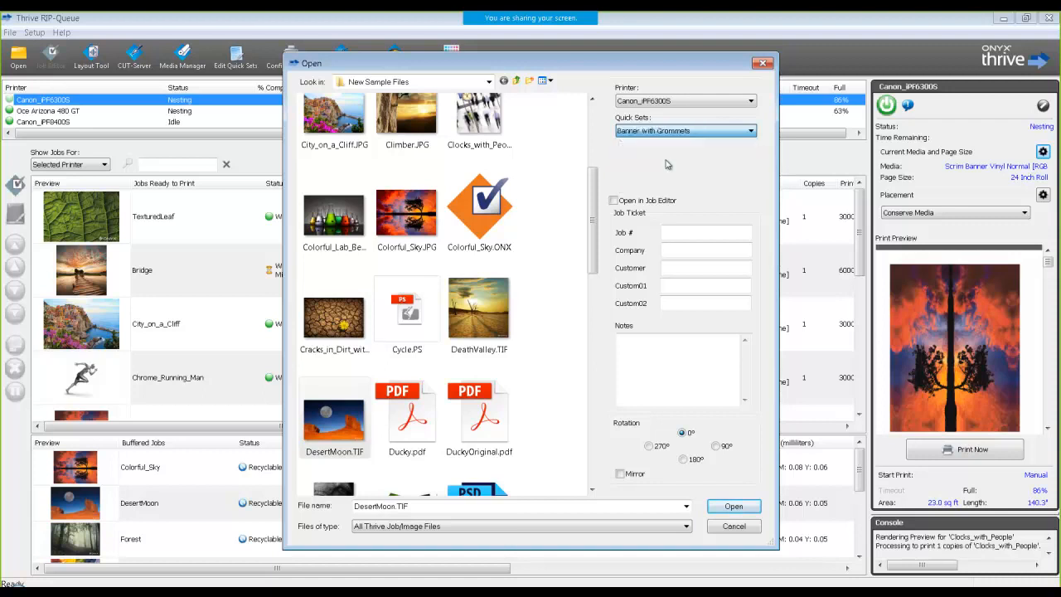
pyautogui.click(721, 507)
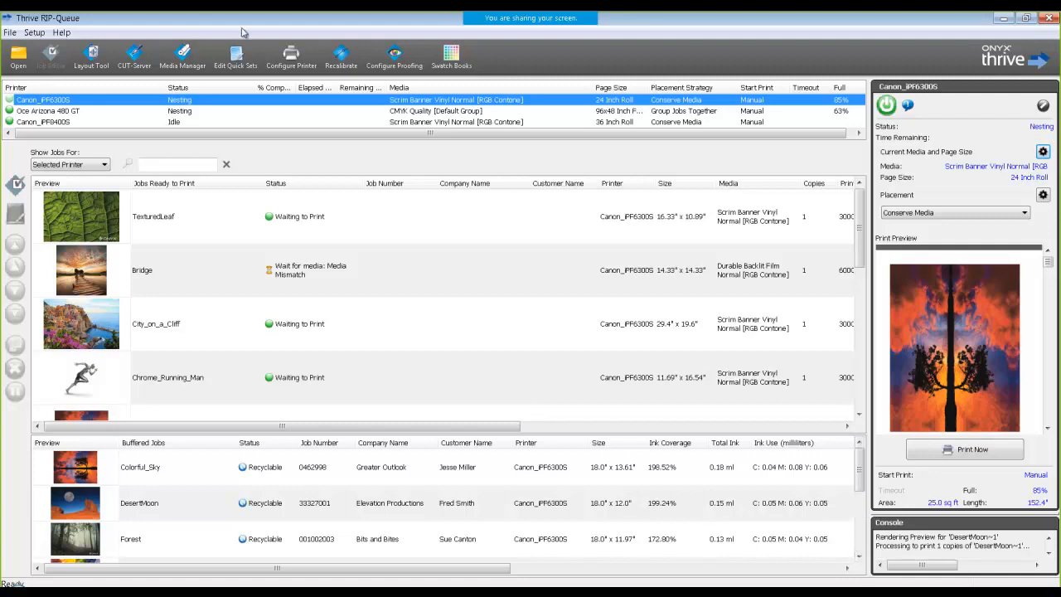
# Shut down the server to view the Canon_iPF6300S quick sets in the printer configuration, and close it without changes.
pyautogui.click(288, 55)
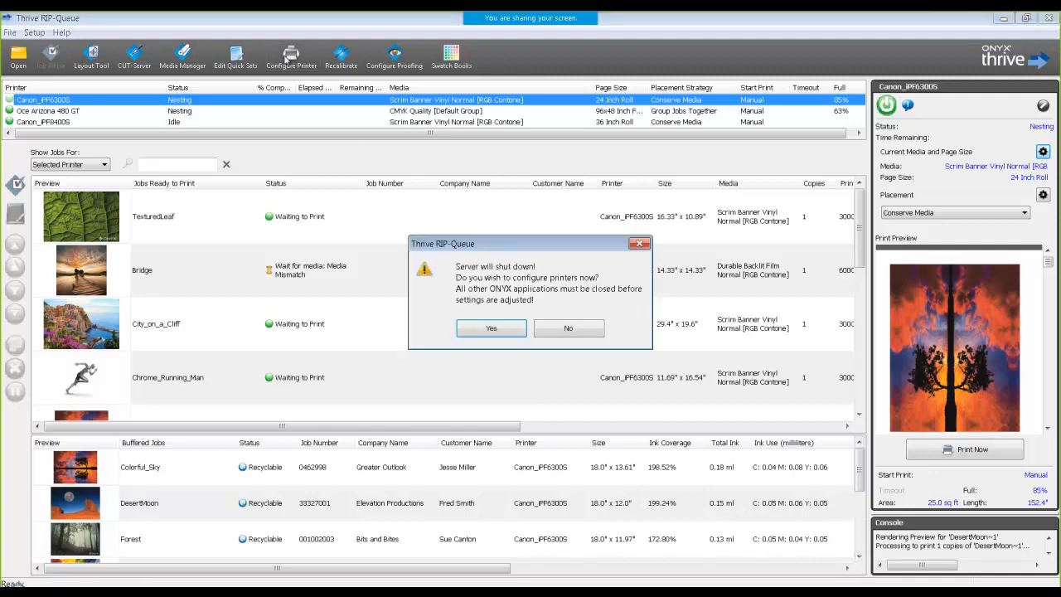
pyautogui.click(512, 329)
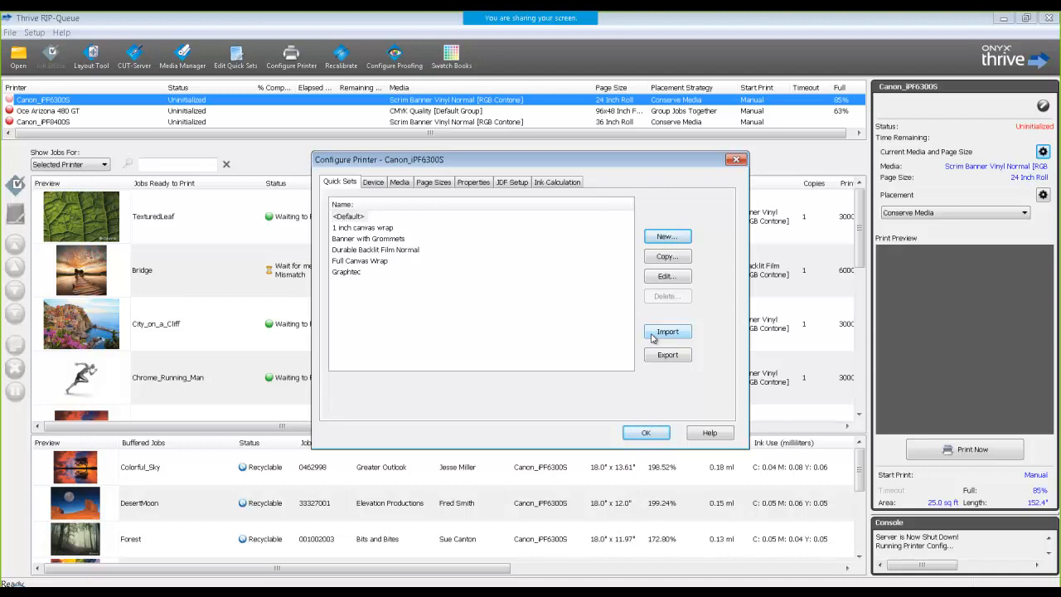
pyautogui.click(640, 438)
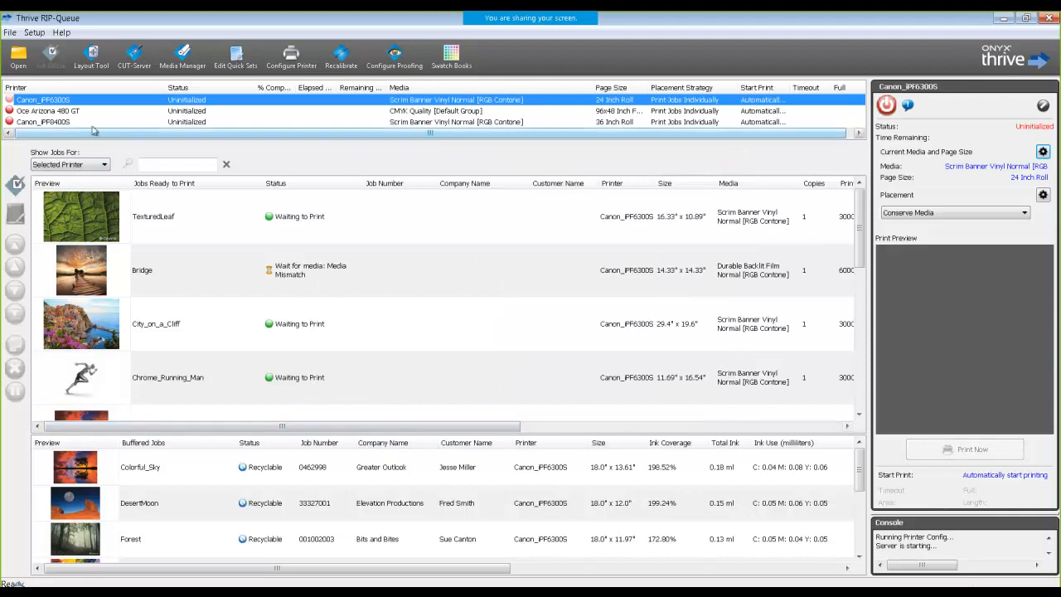
# Select the Canon_iPF8400S printer and compare the editable quick sets of the Canon_iPF6300S, Canon_iPF8400S and Oce Arizona 480 GT.
pyautogui.click(63, 122)
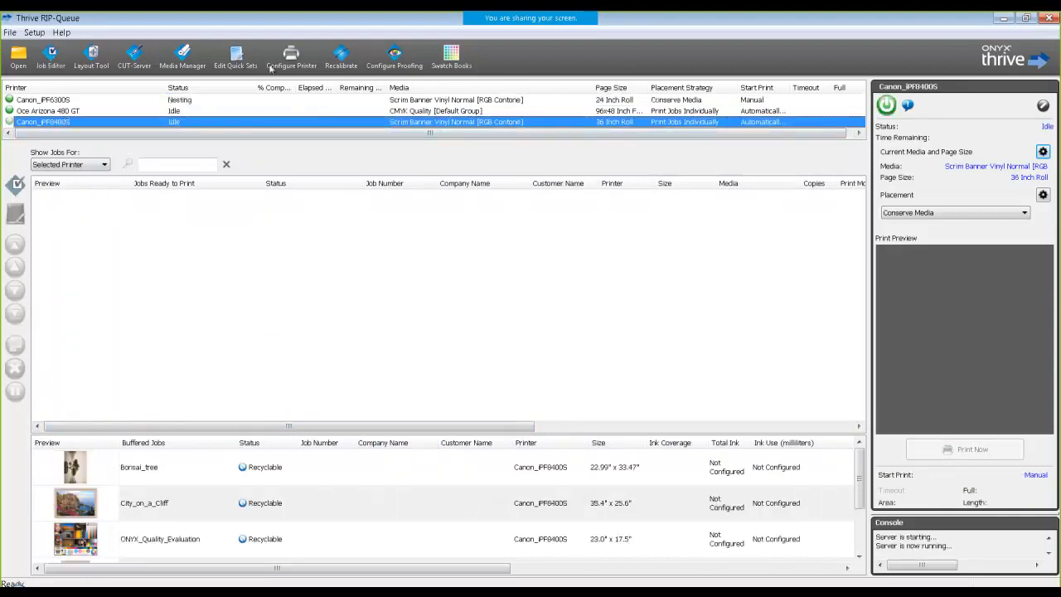
pyautogui.click(236, 55)
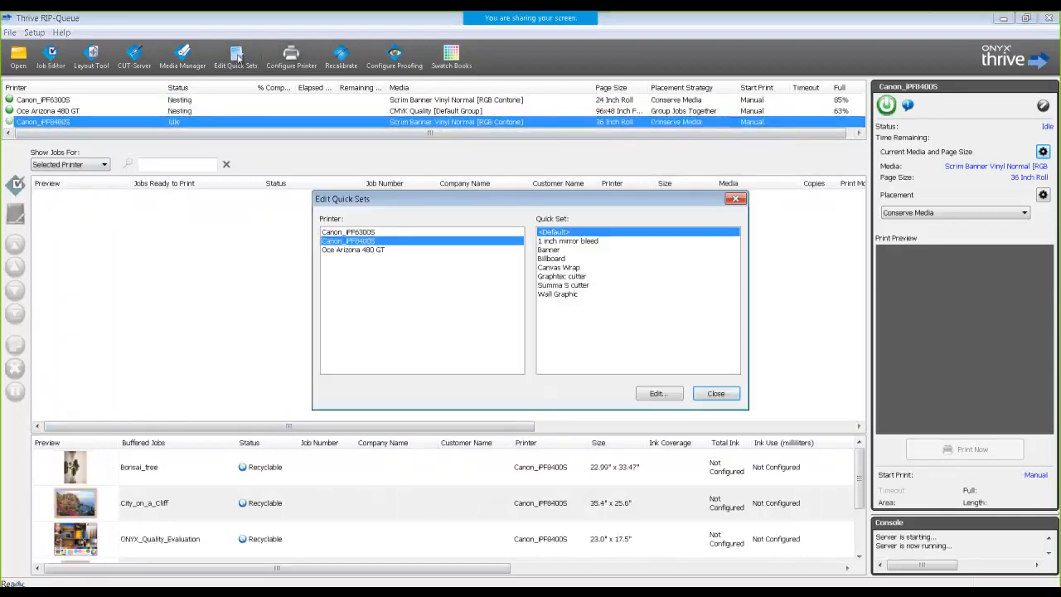
pyautogui.click(339, 232)
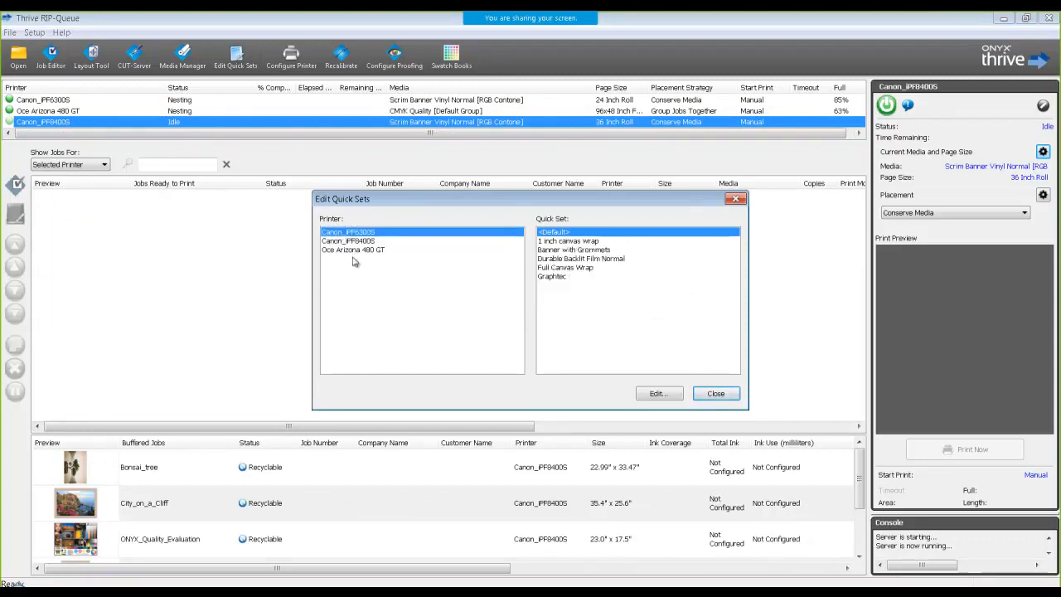
pyautogui.click(354, 253)
pyautogui.click(355, 240)
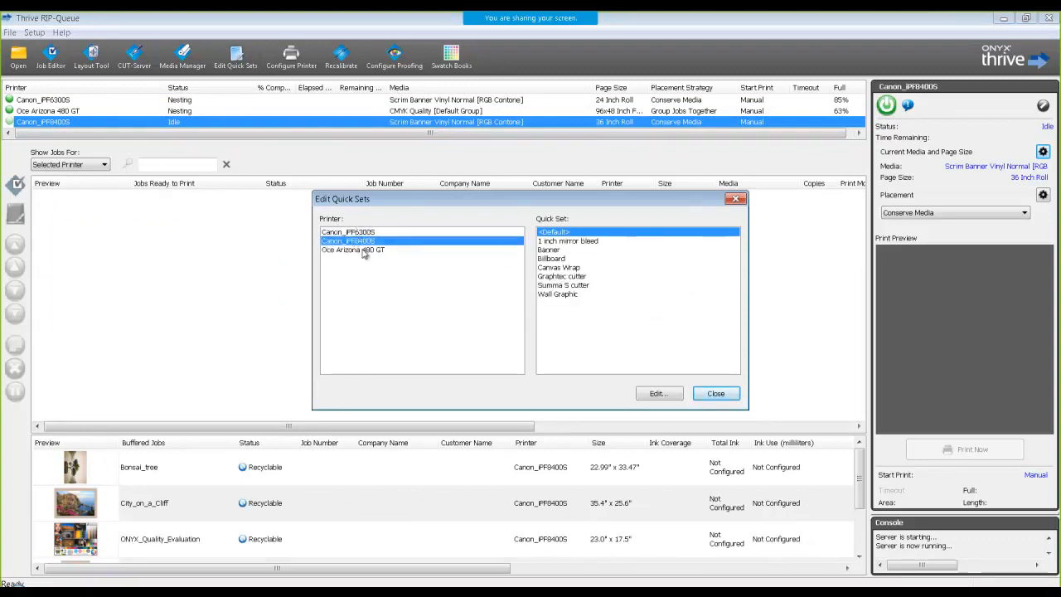
# View the editable quick sets of the Oce Arizona 480 GT and close the quick set editor without changes.
pyautogui.click(365, 252)
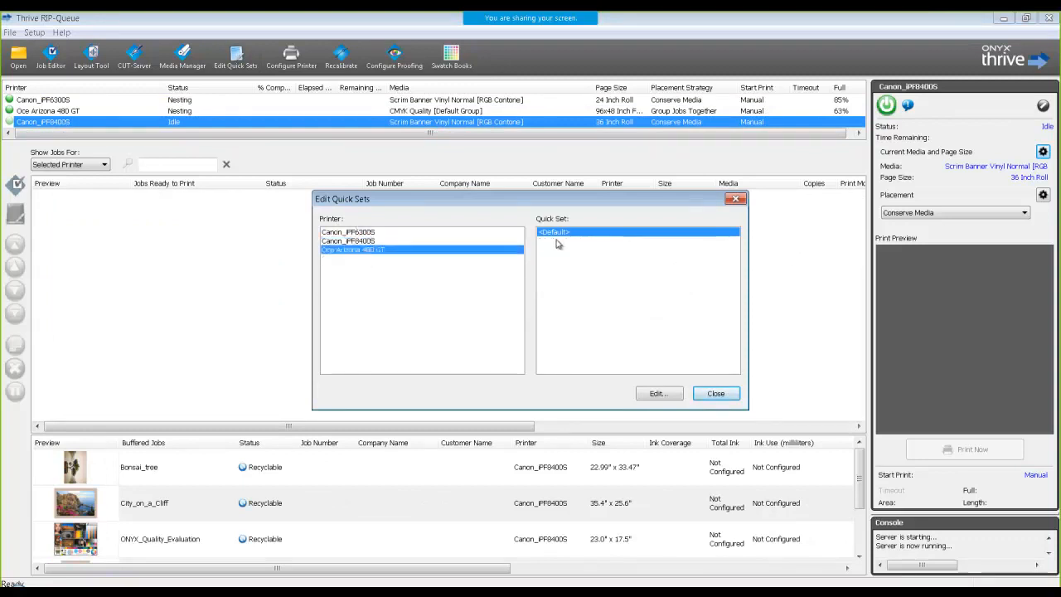
pyautogui.click(715, 393)
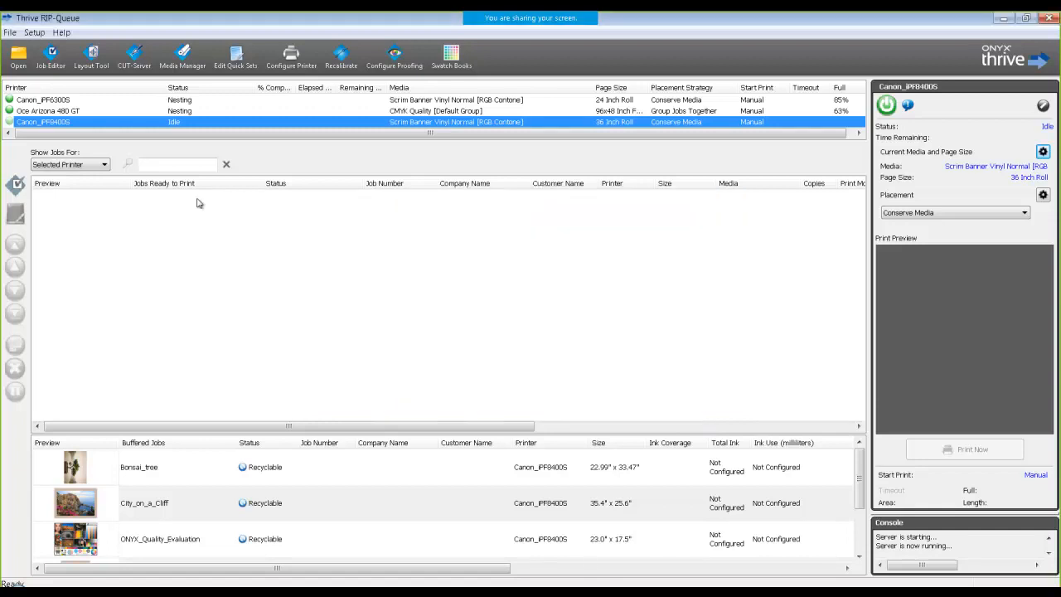
# Select the Canon_iPF6300S and review the quick sets in its printer configuration, allowing the server shutdown, and close it without changes.
pyautogui.click(99, 111)
pyautogui.click(72, 100)
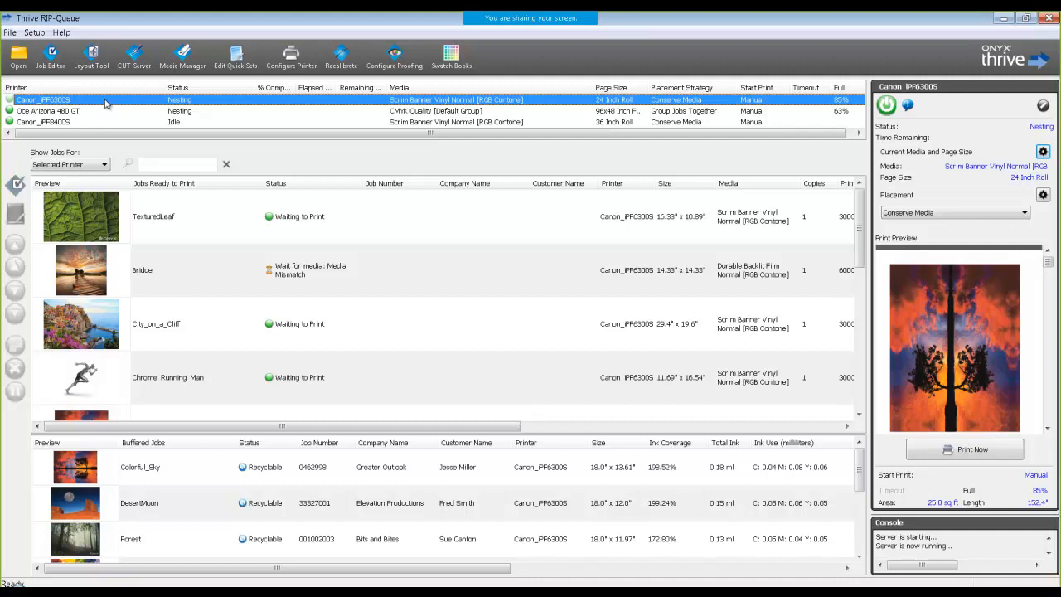
pyautogui.click(291, 51)
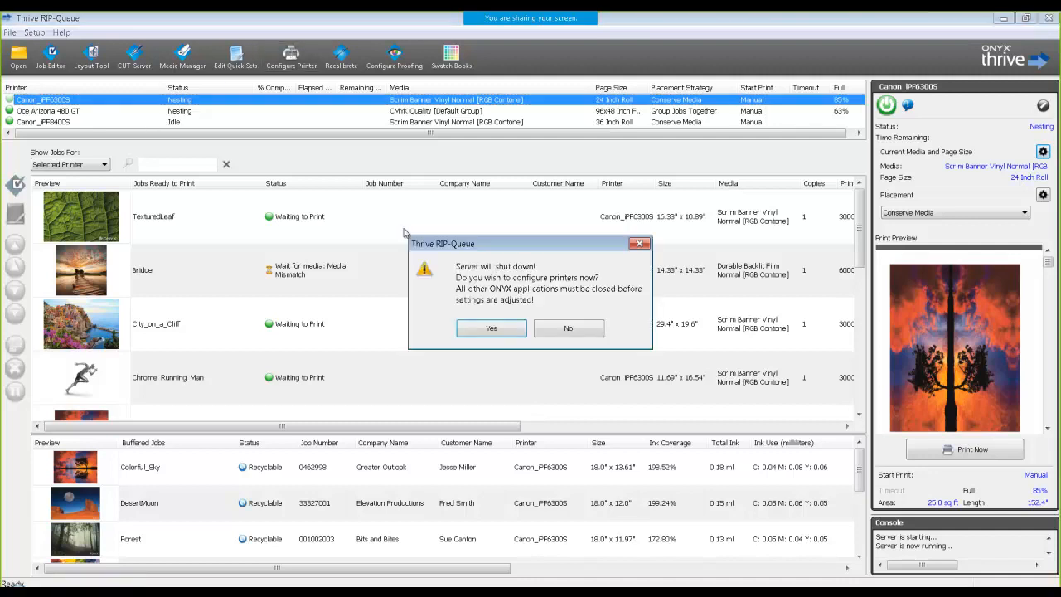
pyautogui.click(469, 325)
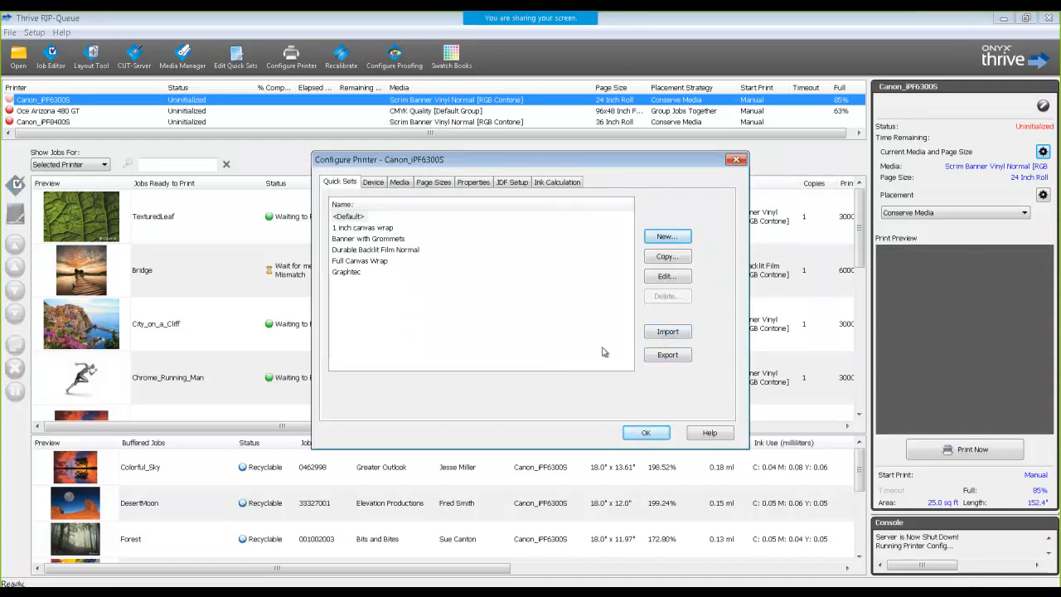
pyautogui.click(635, 436)
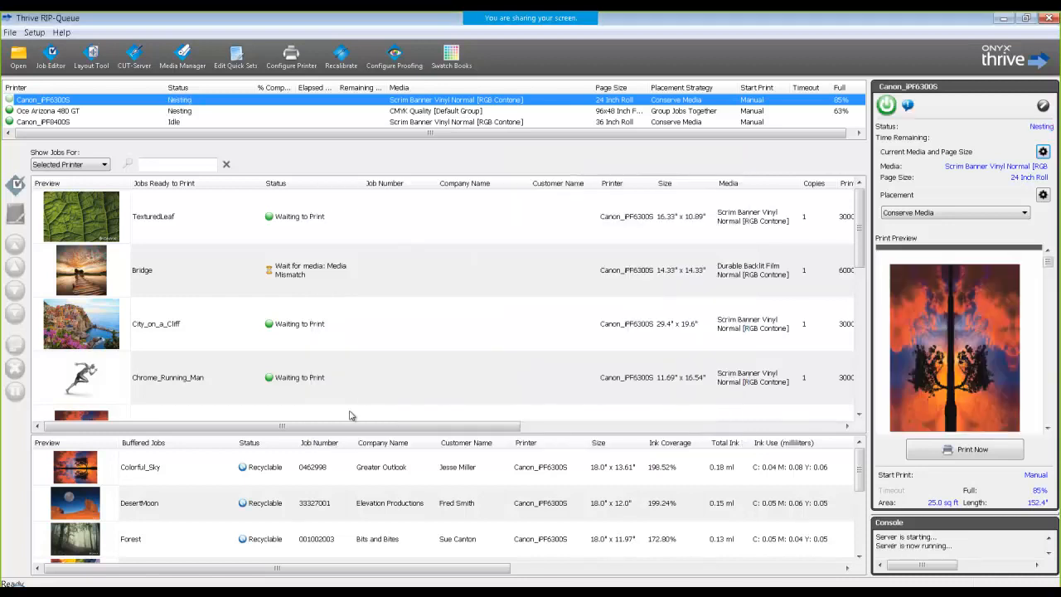